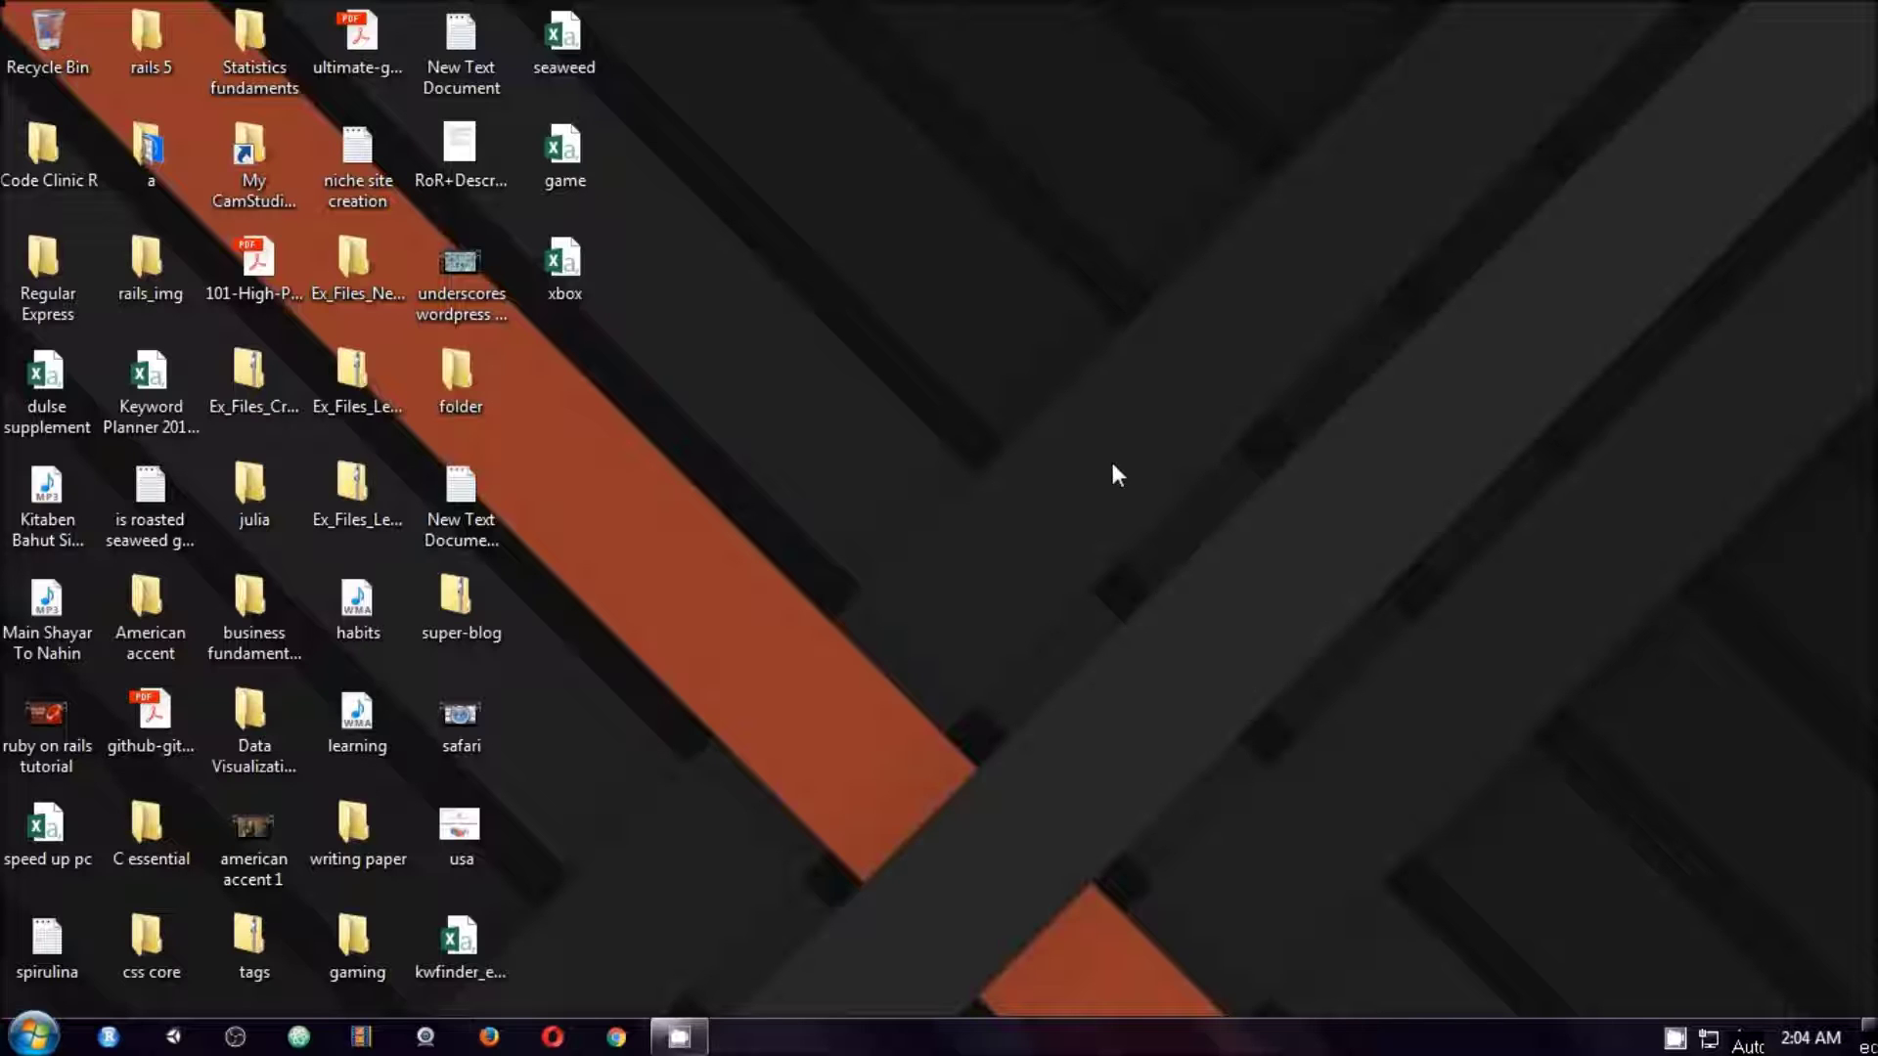
Search Control Panel for 'troubleshooter', go to Troubleshooting, and start the performance-issues check
click(32, 1035)
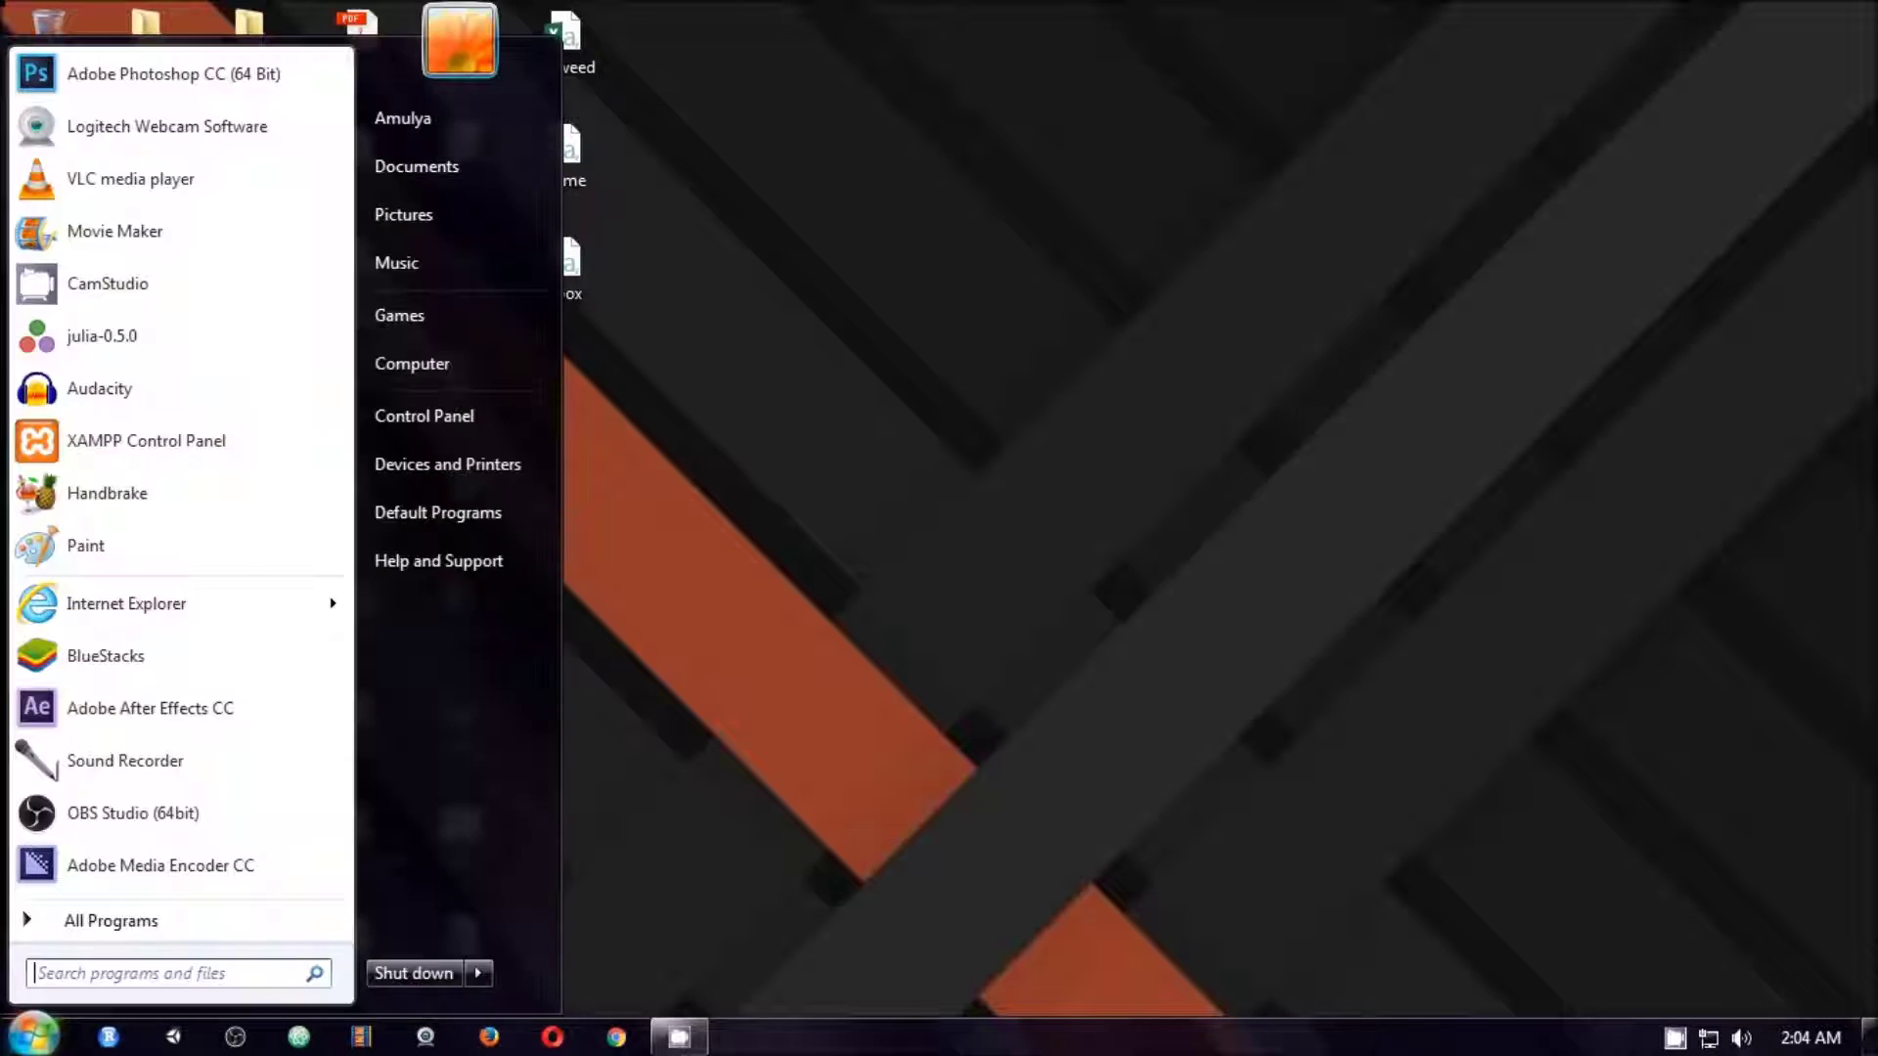
click(489, 420)
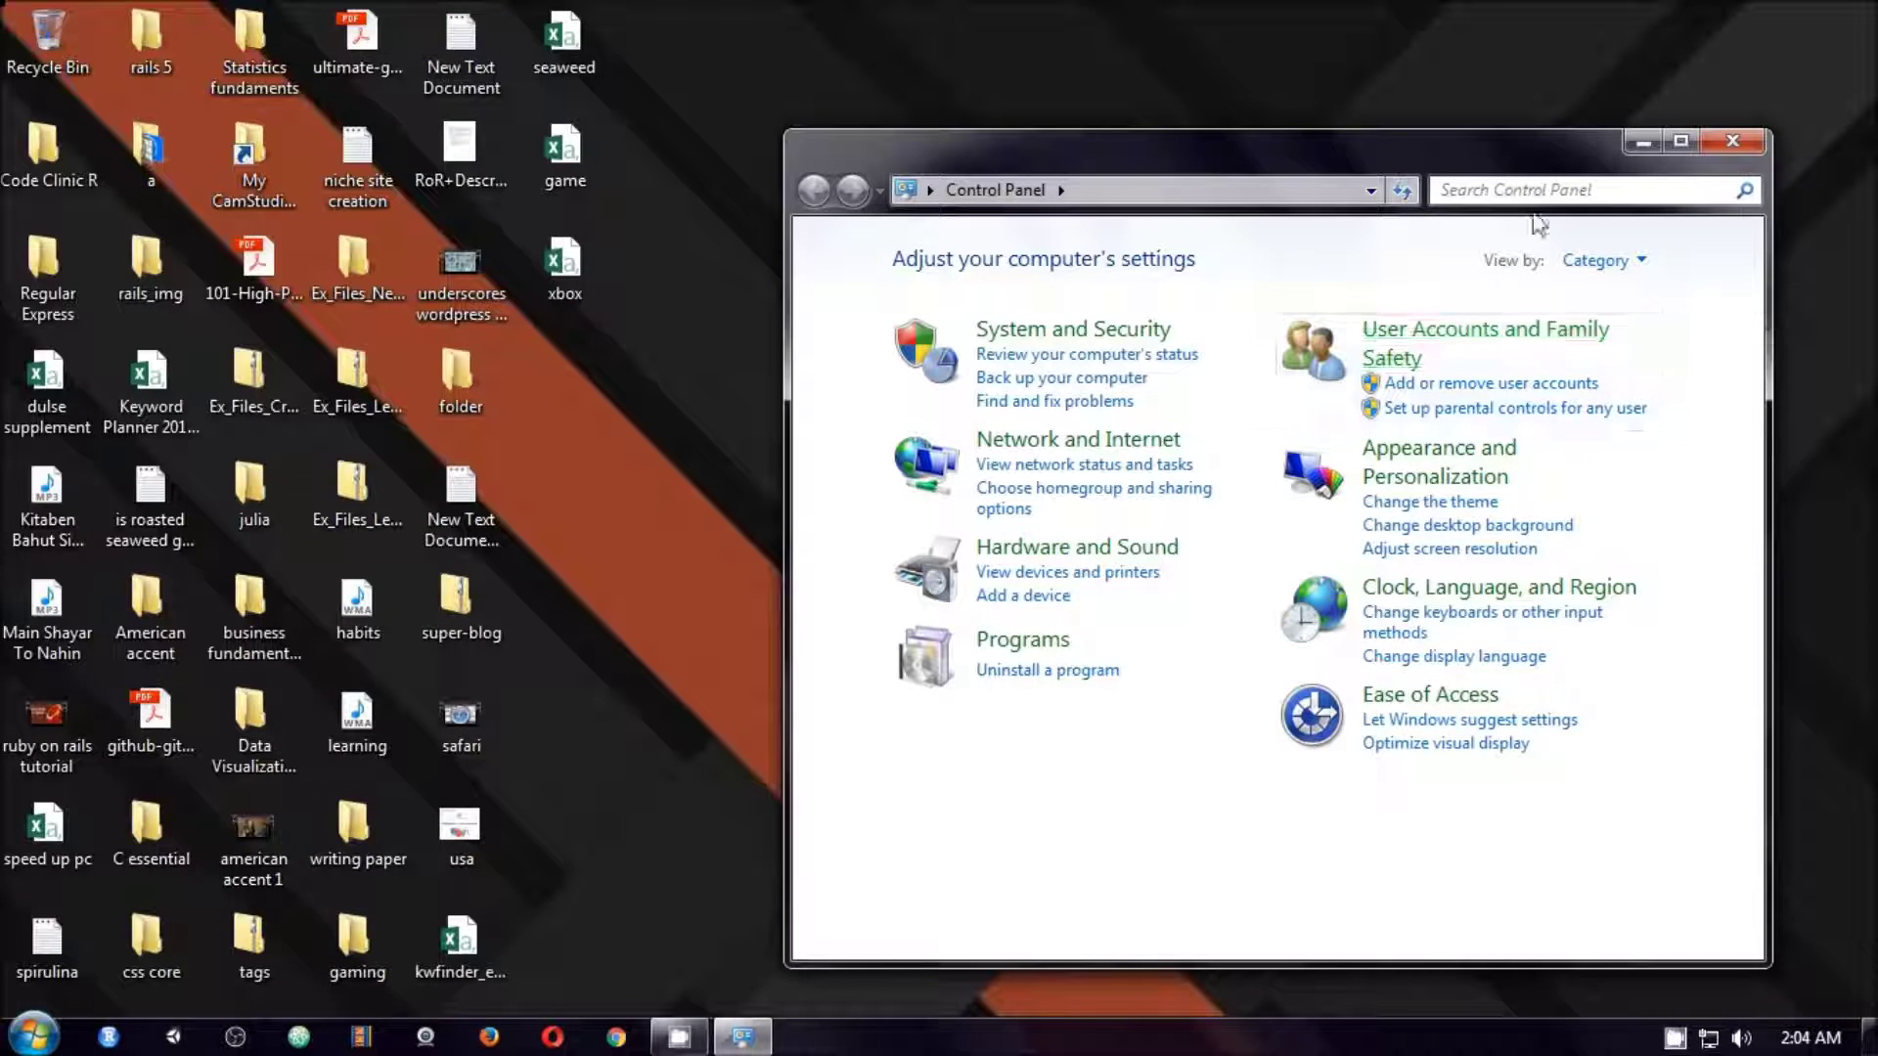
click(1516, 190)
text(troubleshooter)
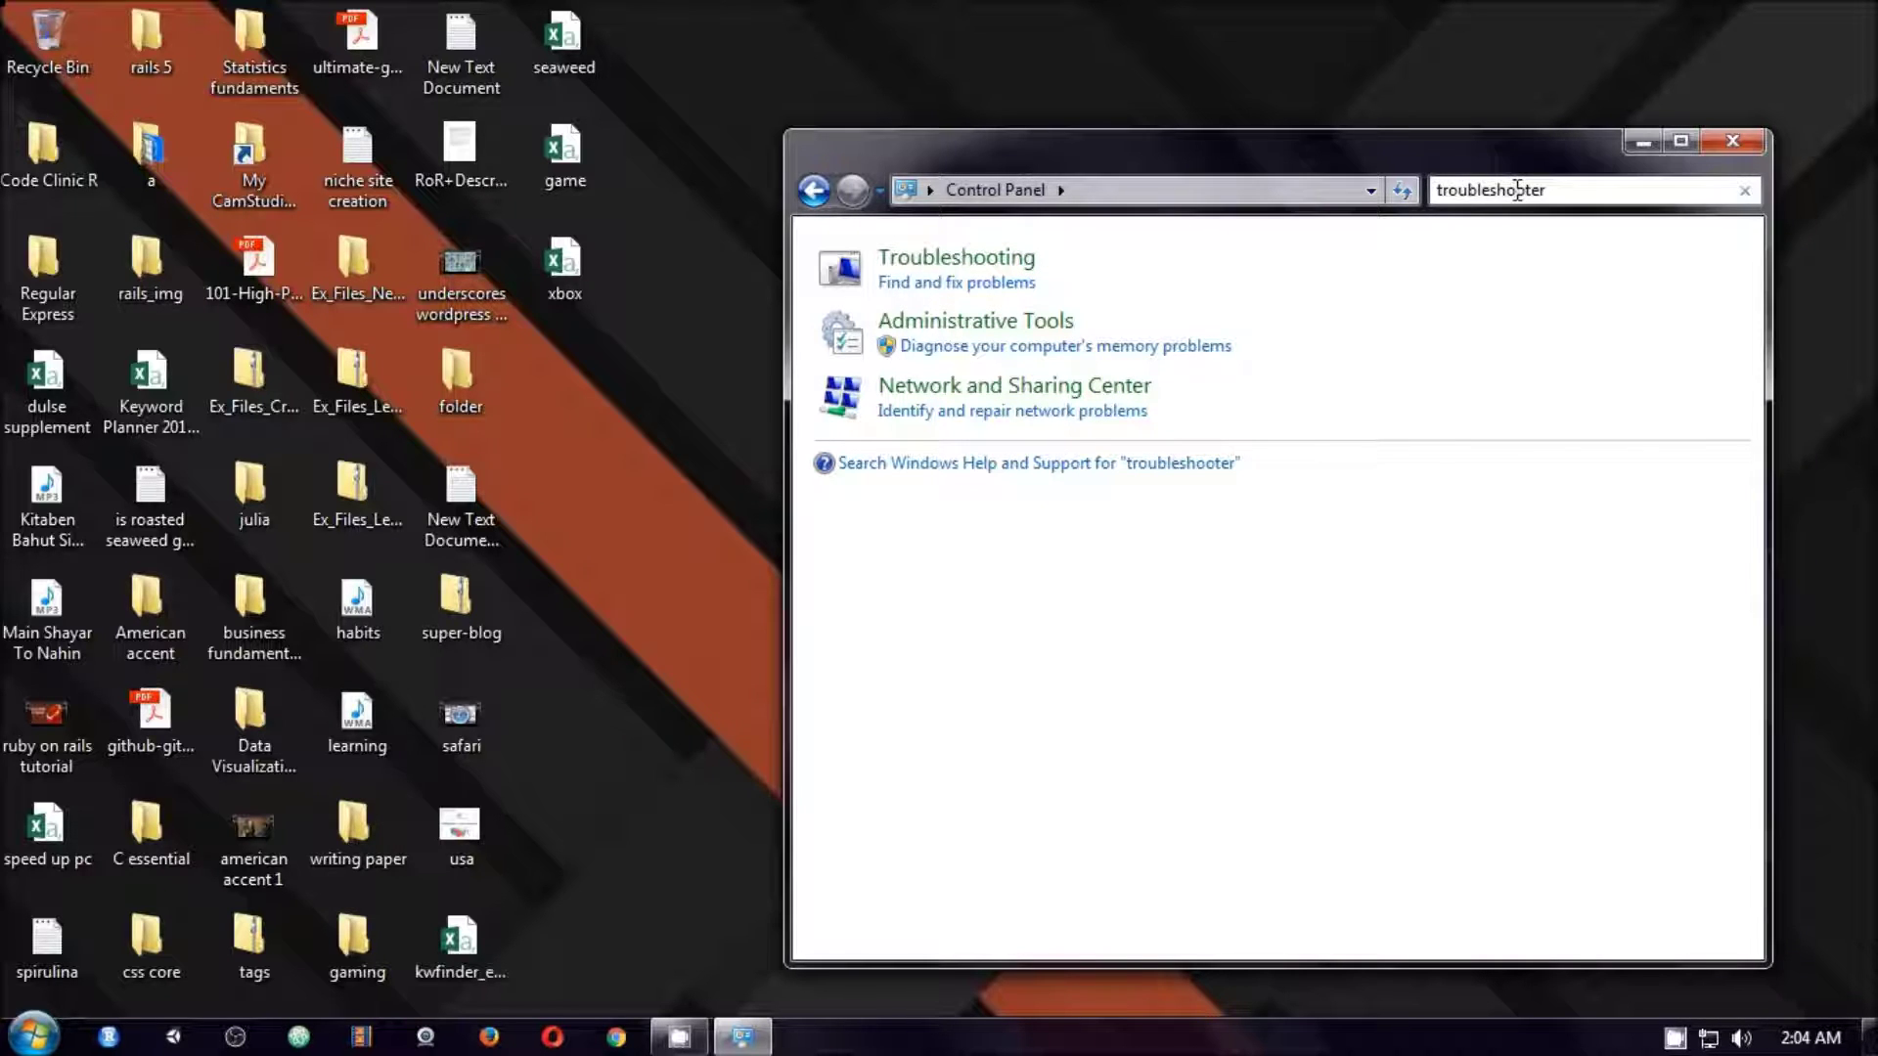
click(972, 262)
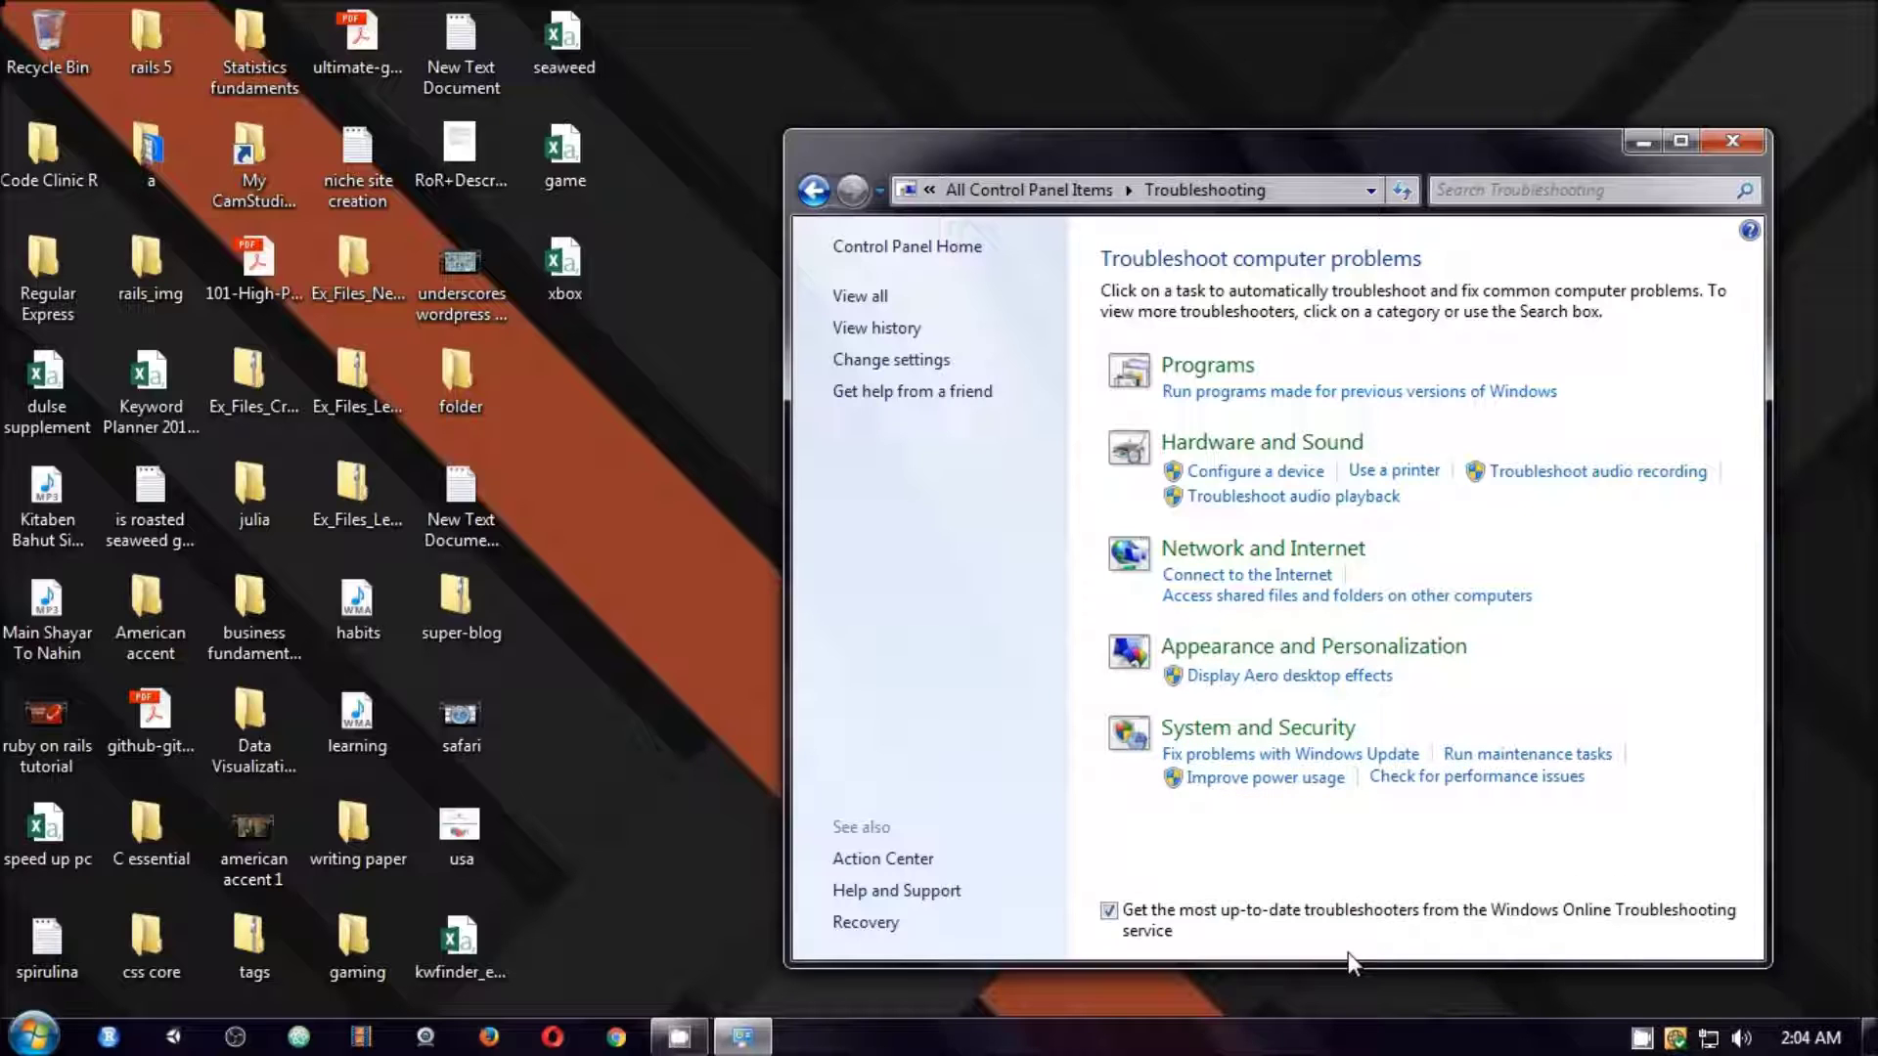
click(1470, 779)
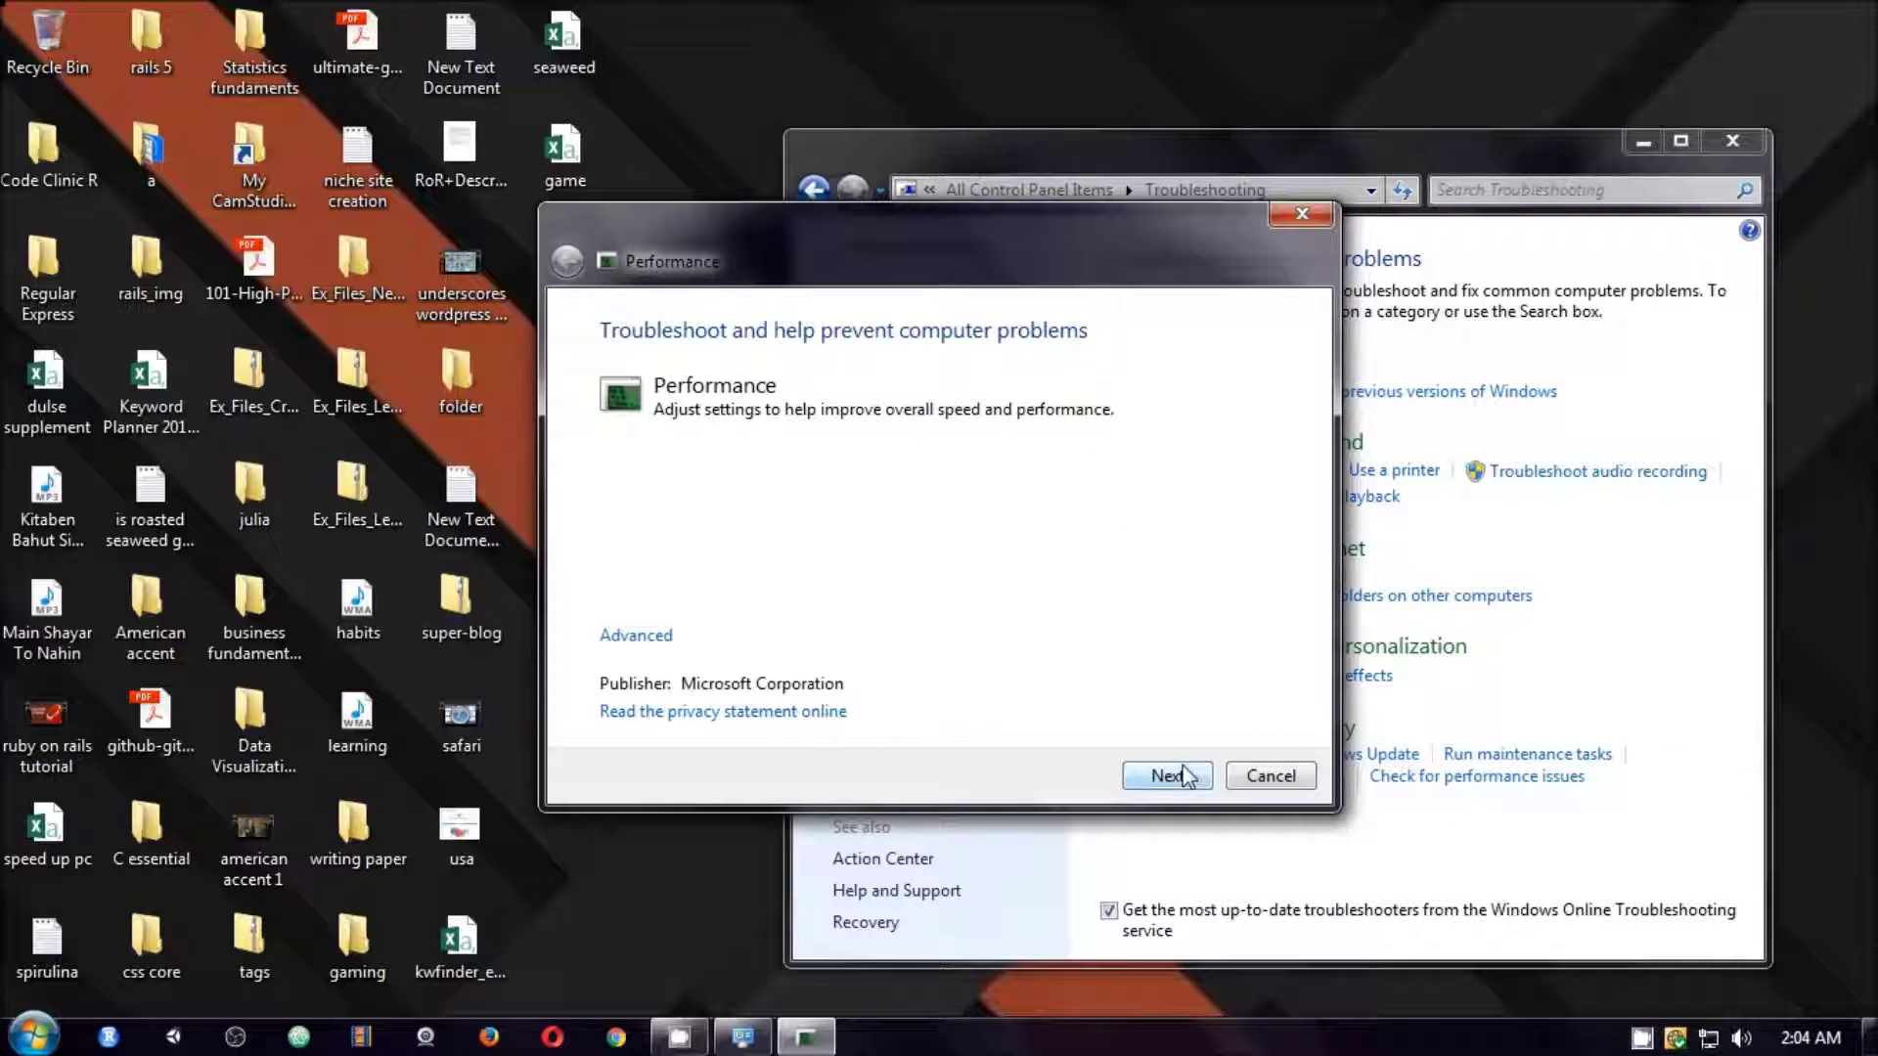
Run the Performance troubleshooter, explore its additional options, and close the troubleshooting window
click(1191, 776)
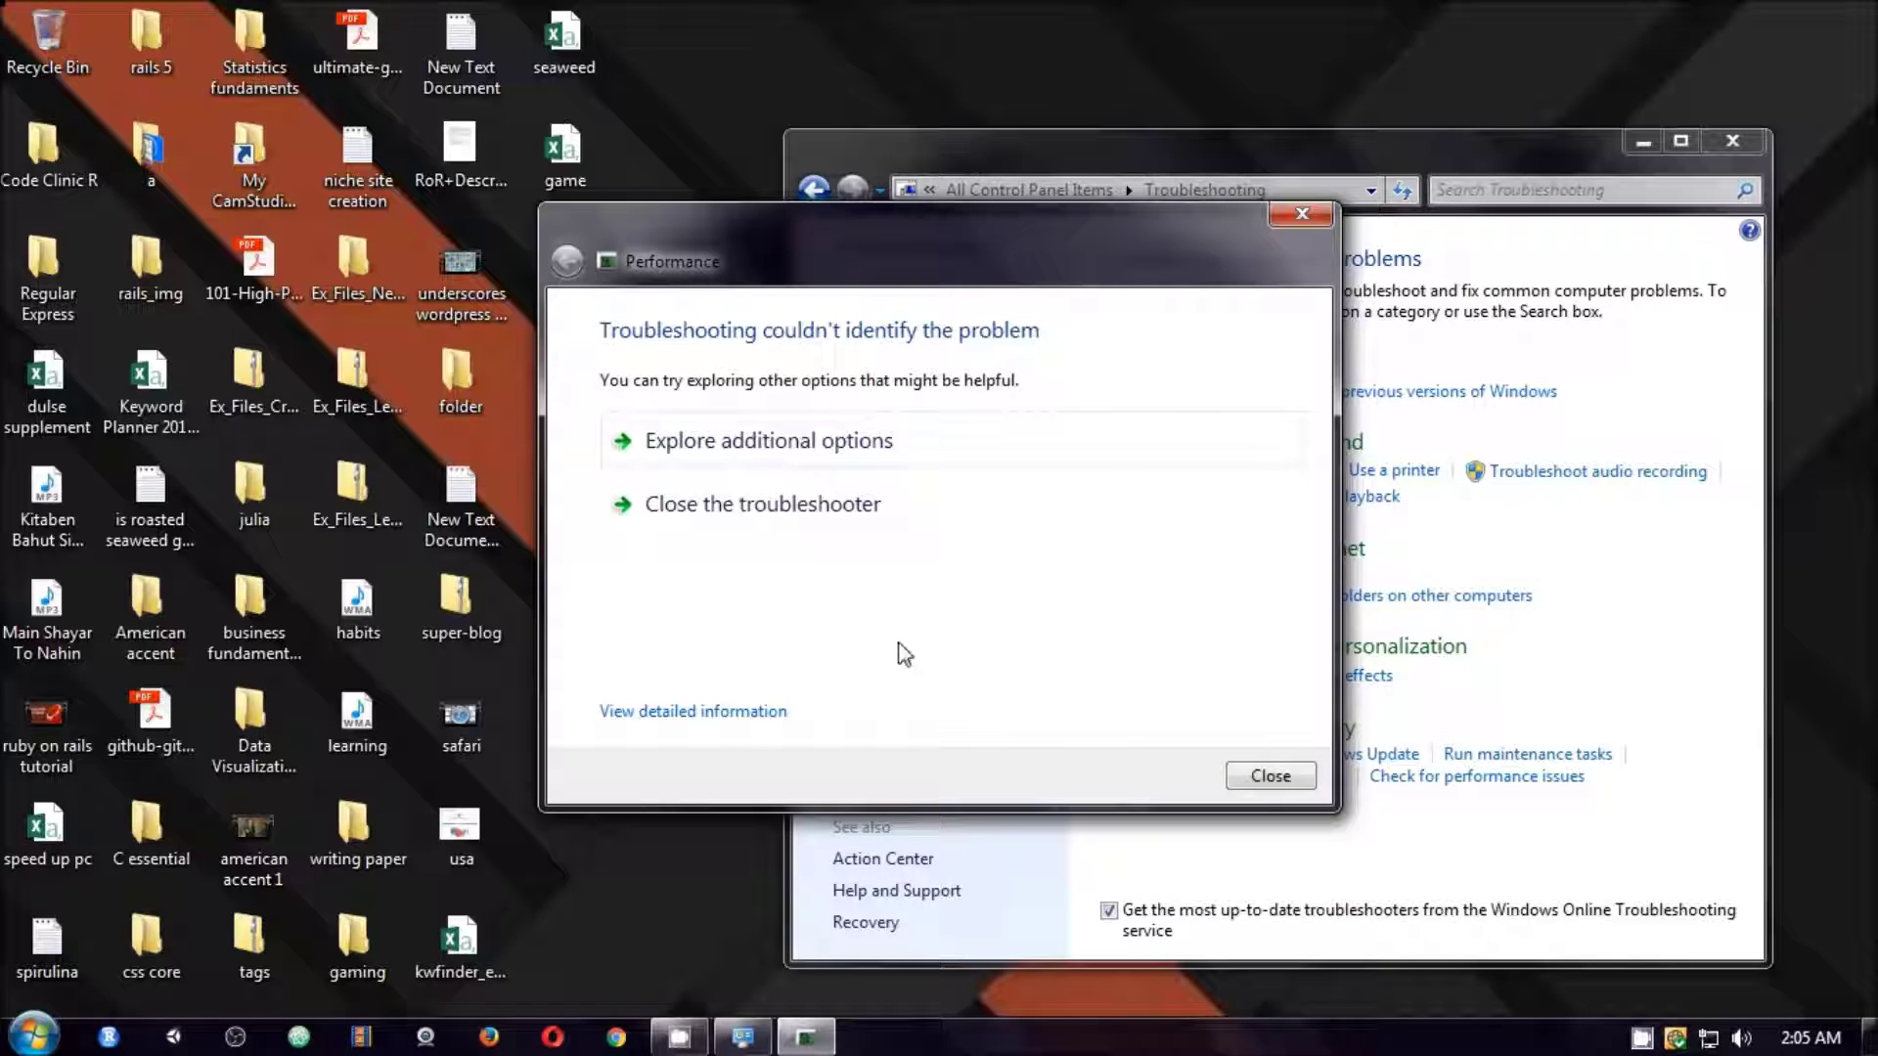
click(829, 445)
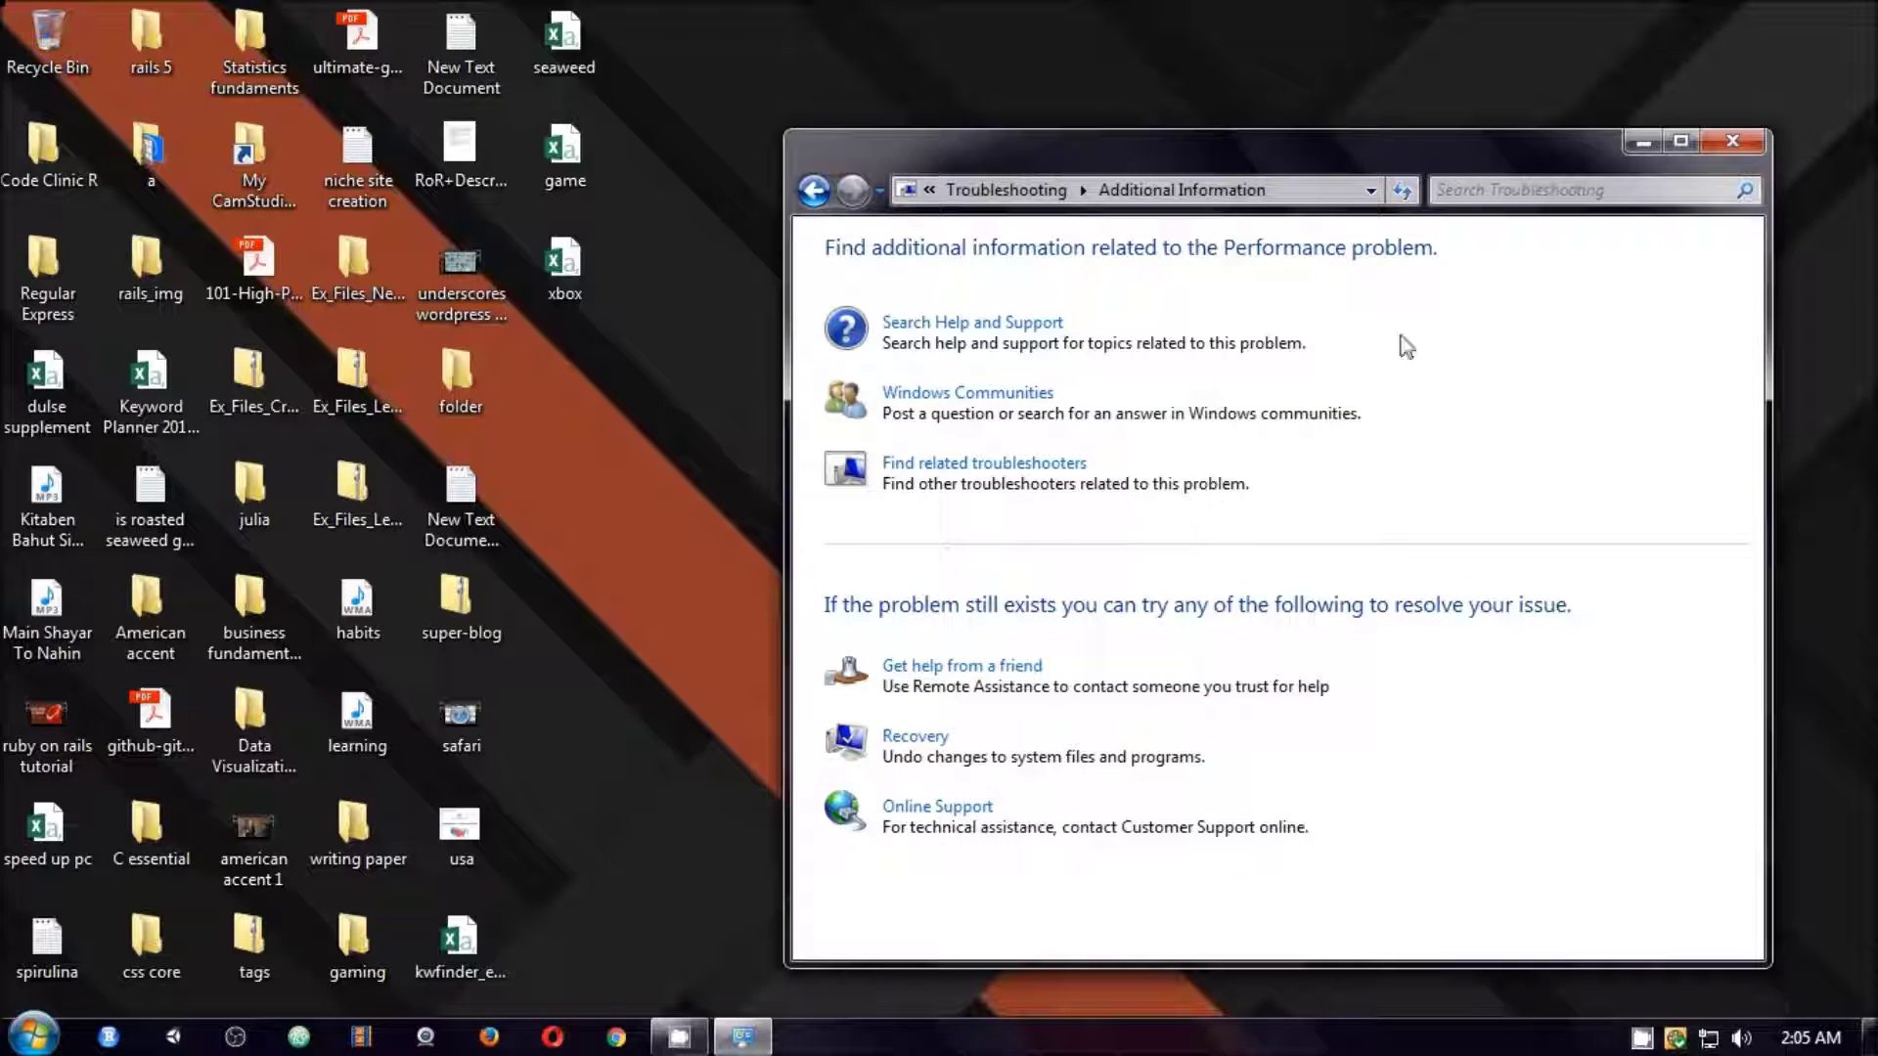
click(1729, 143)
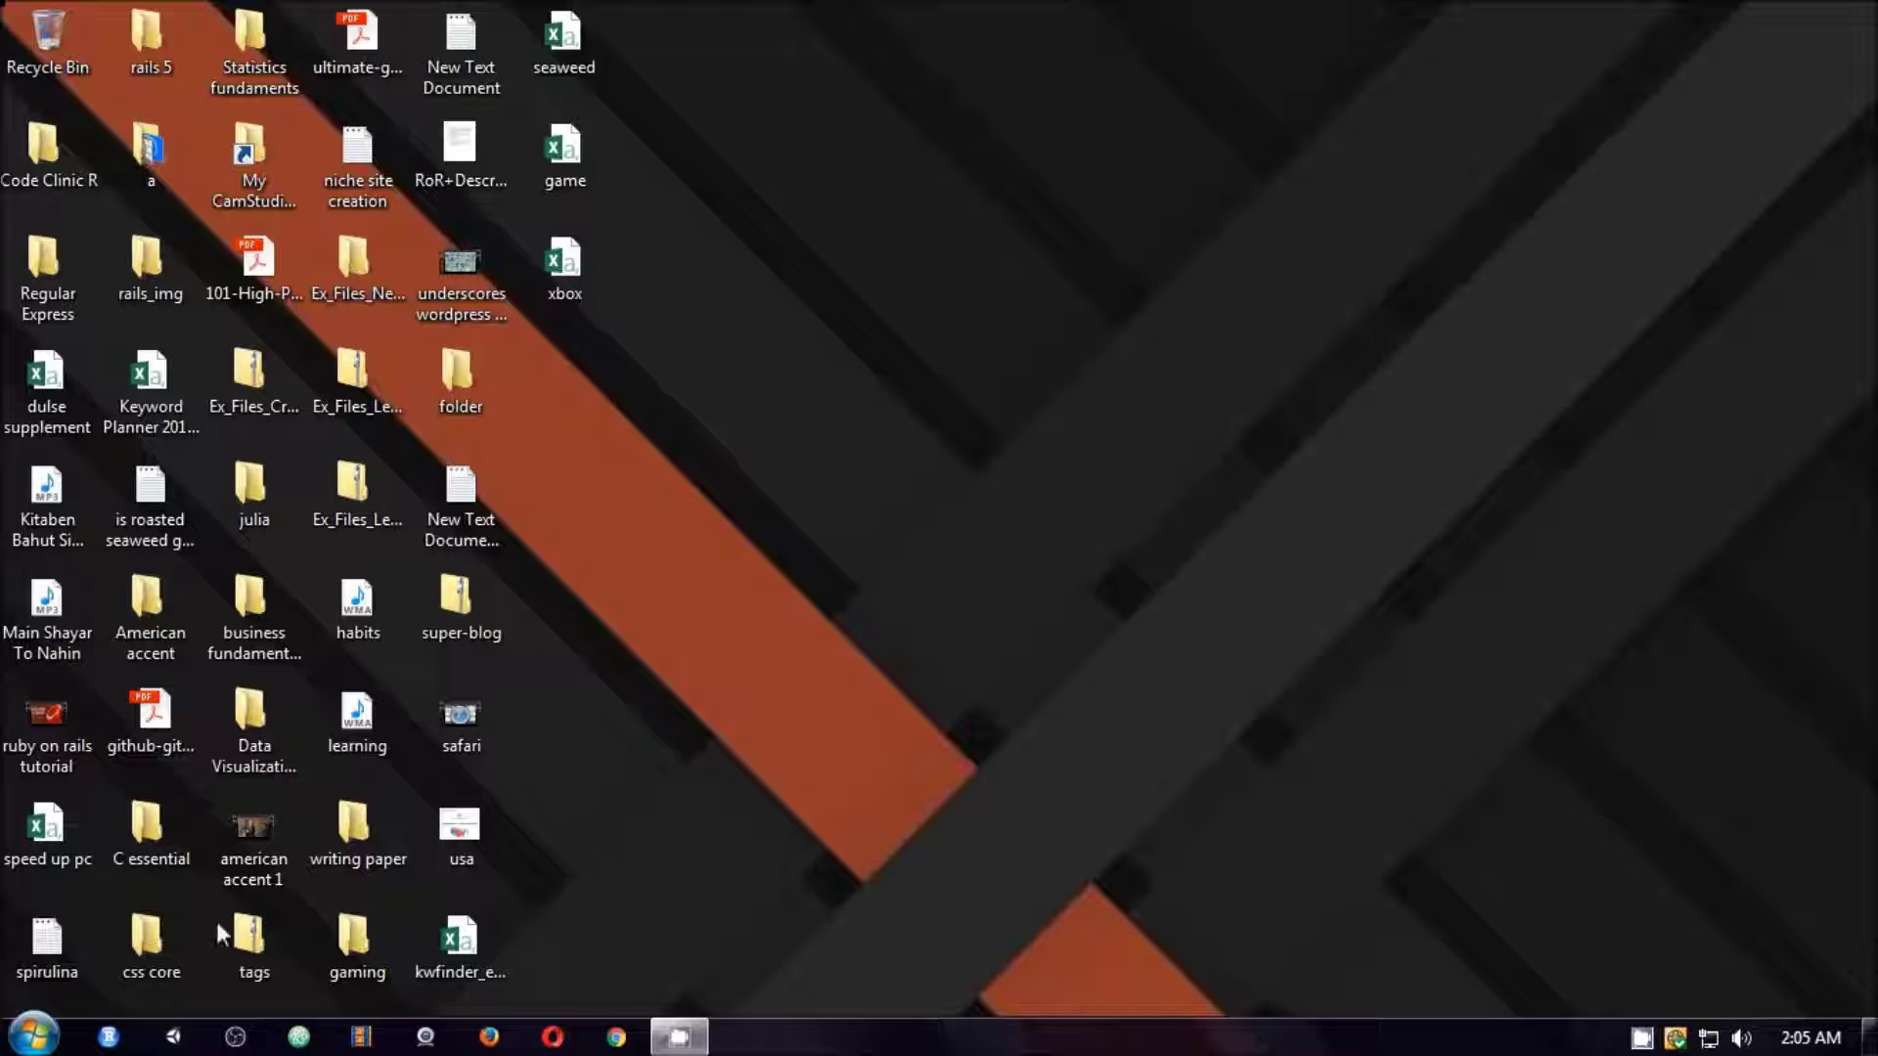
Open Control Panel from Start and view its items as large icons, then small icons
click(32, 1035)
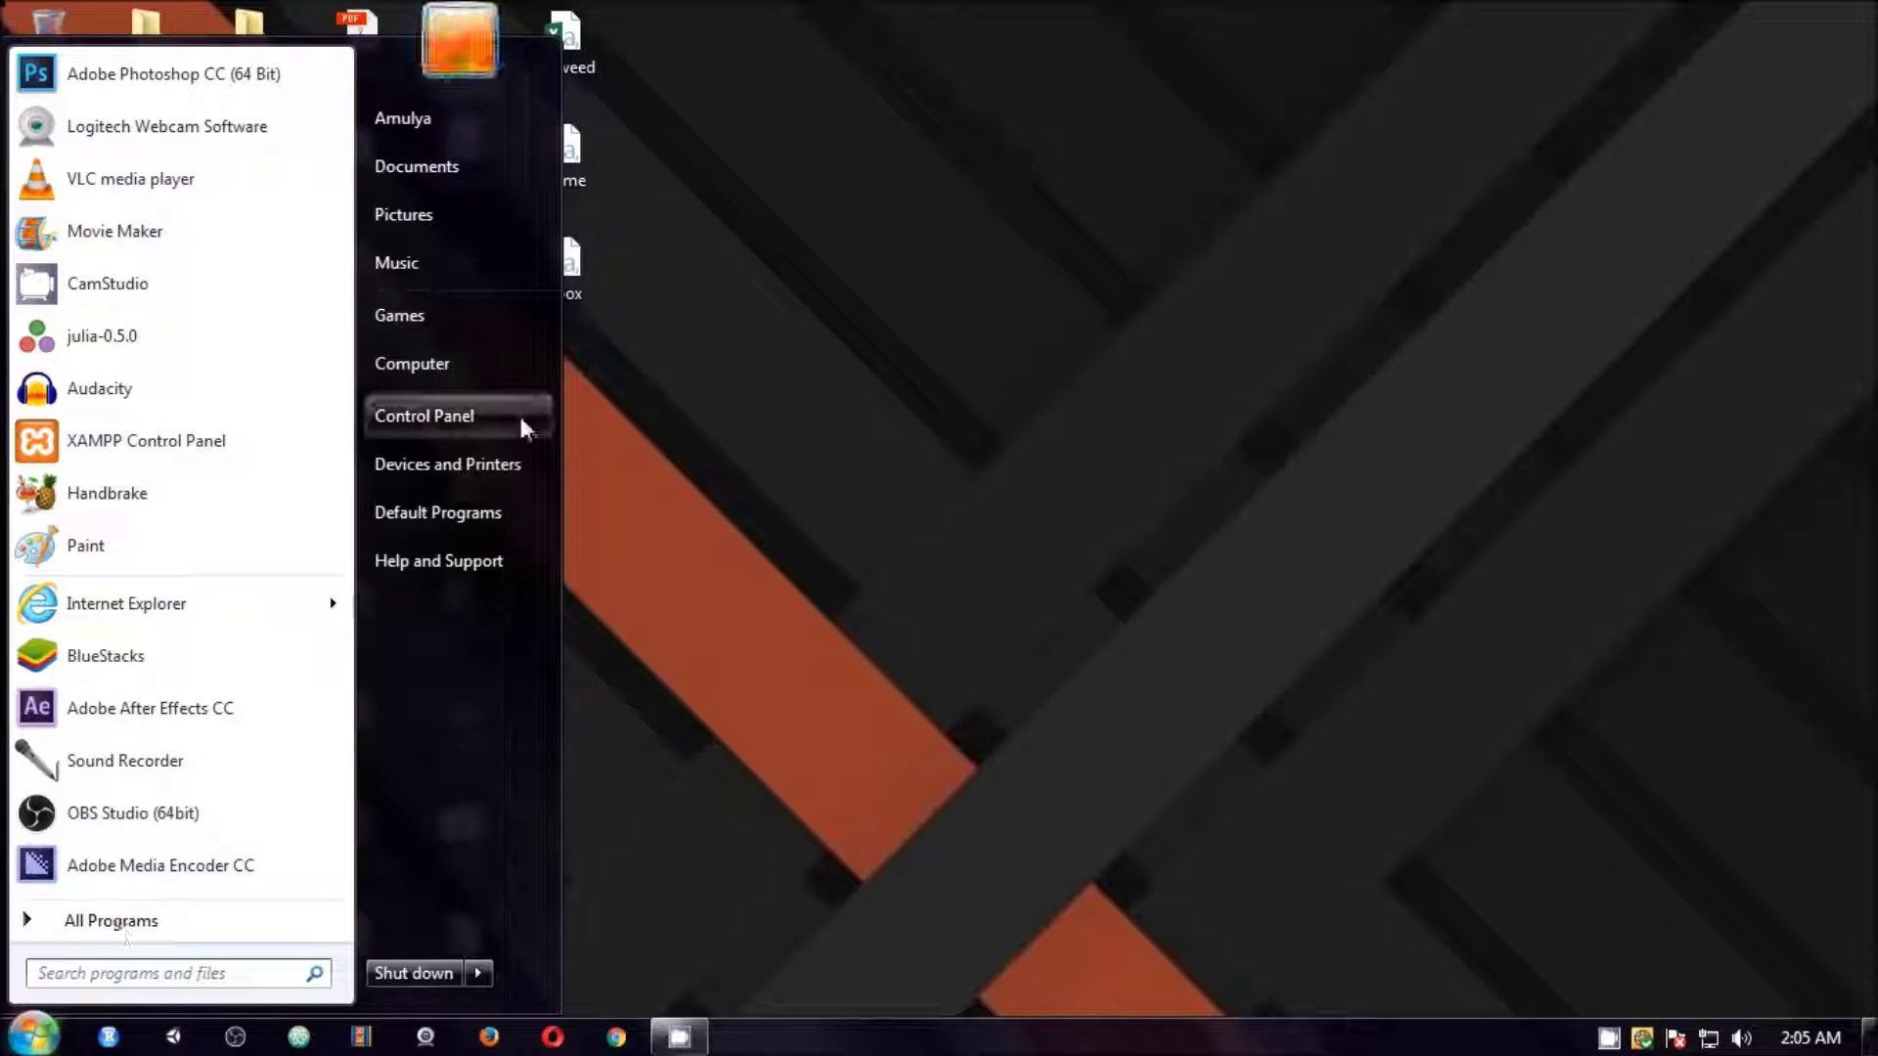
click(492, 424)
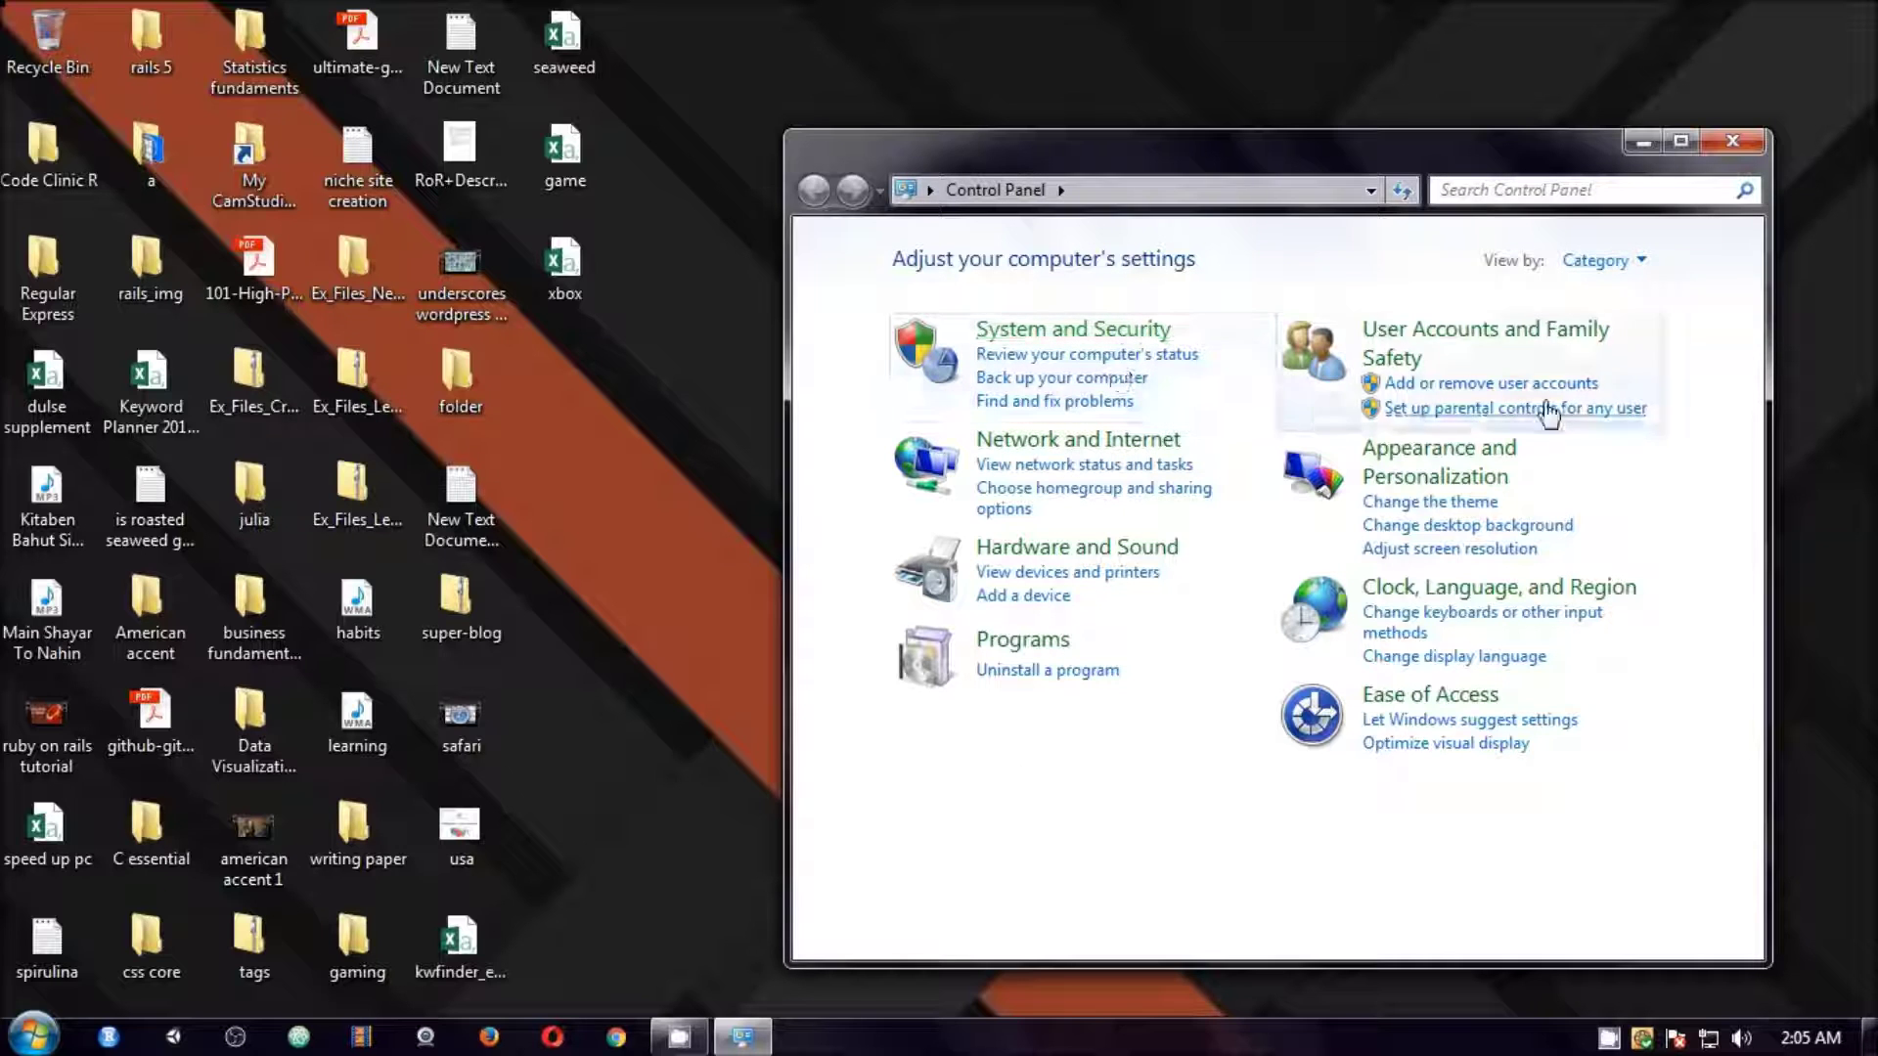
click(1641, 260)
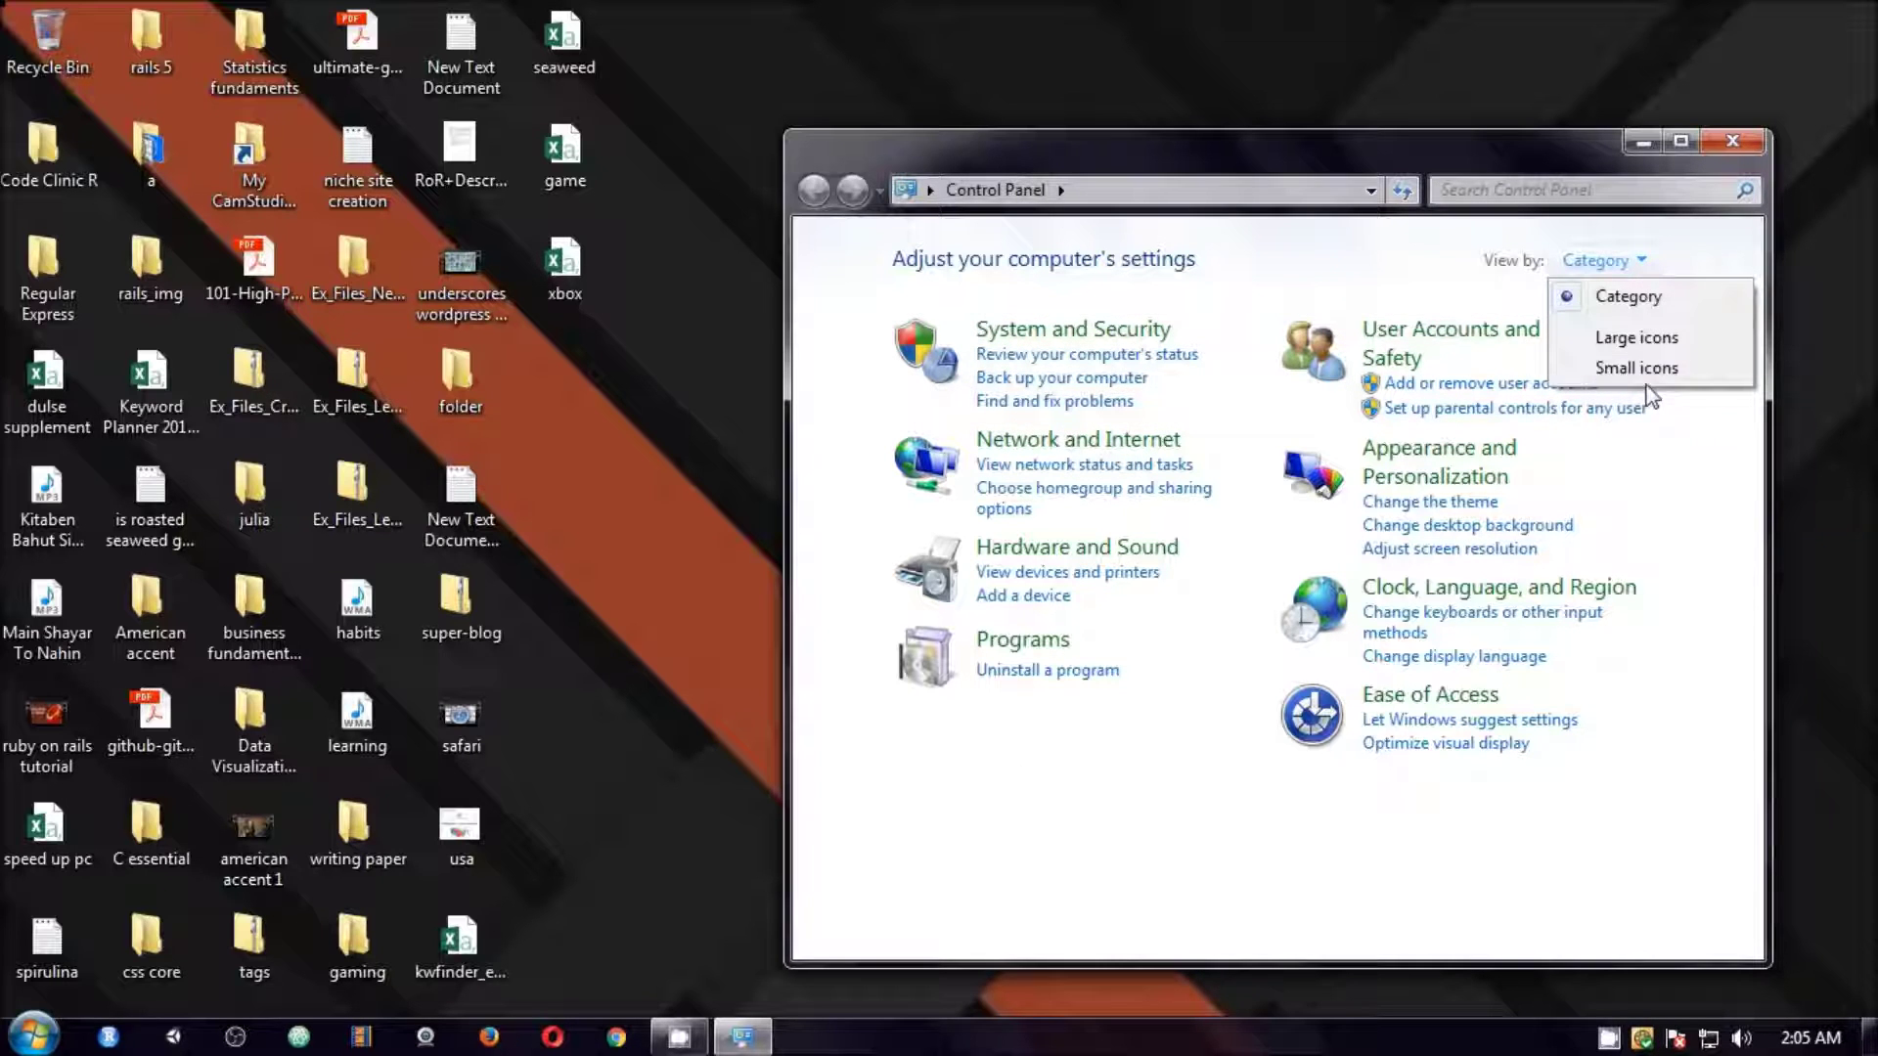
click(1636, 338)
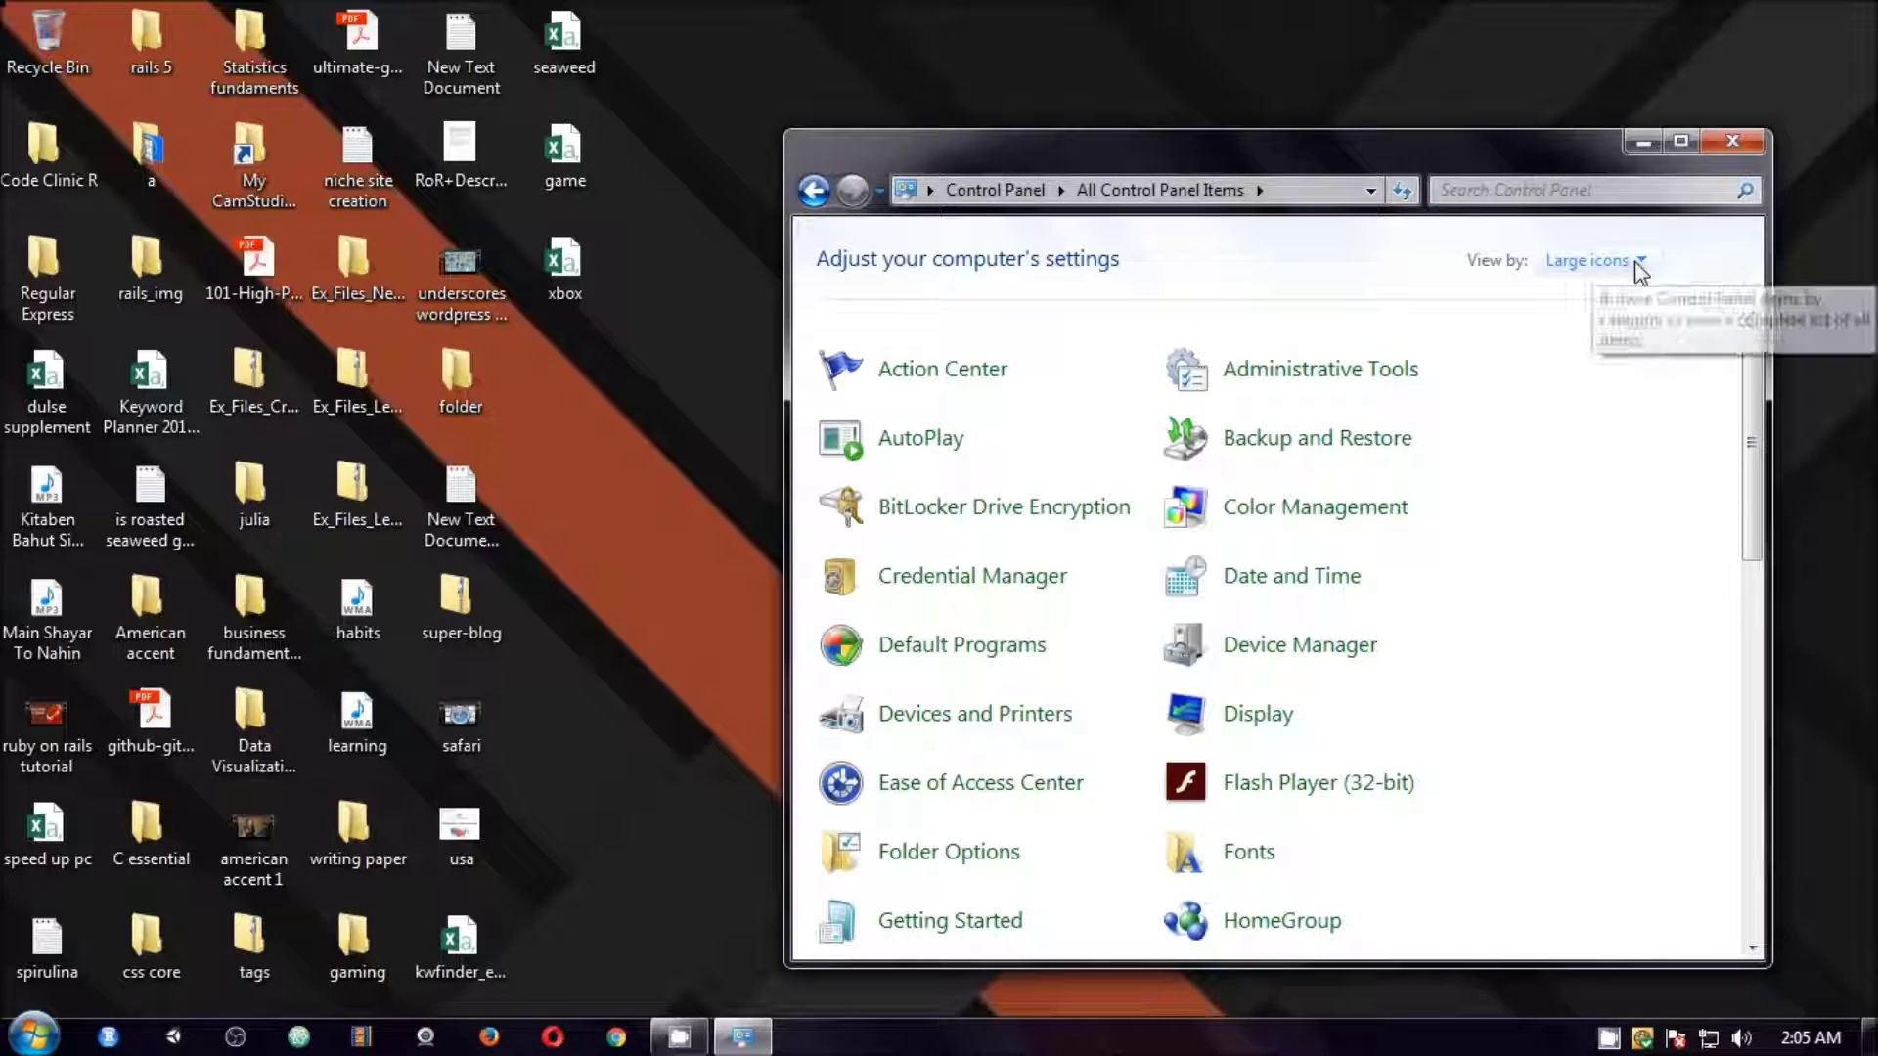
click(1639, 262)
click(1629, 369)
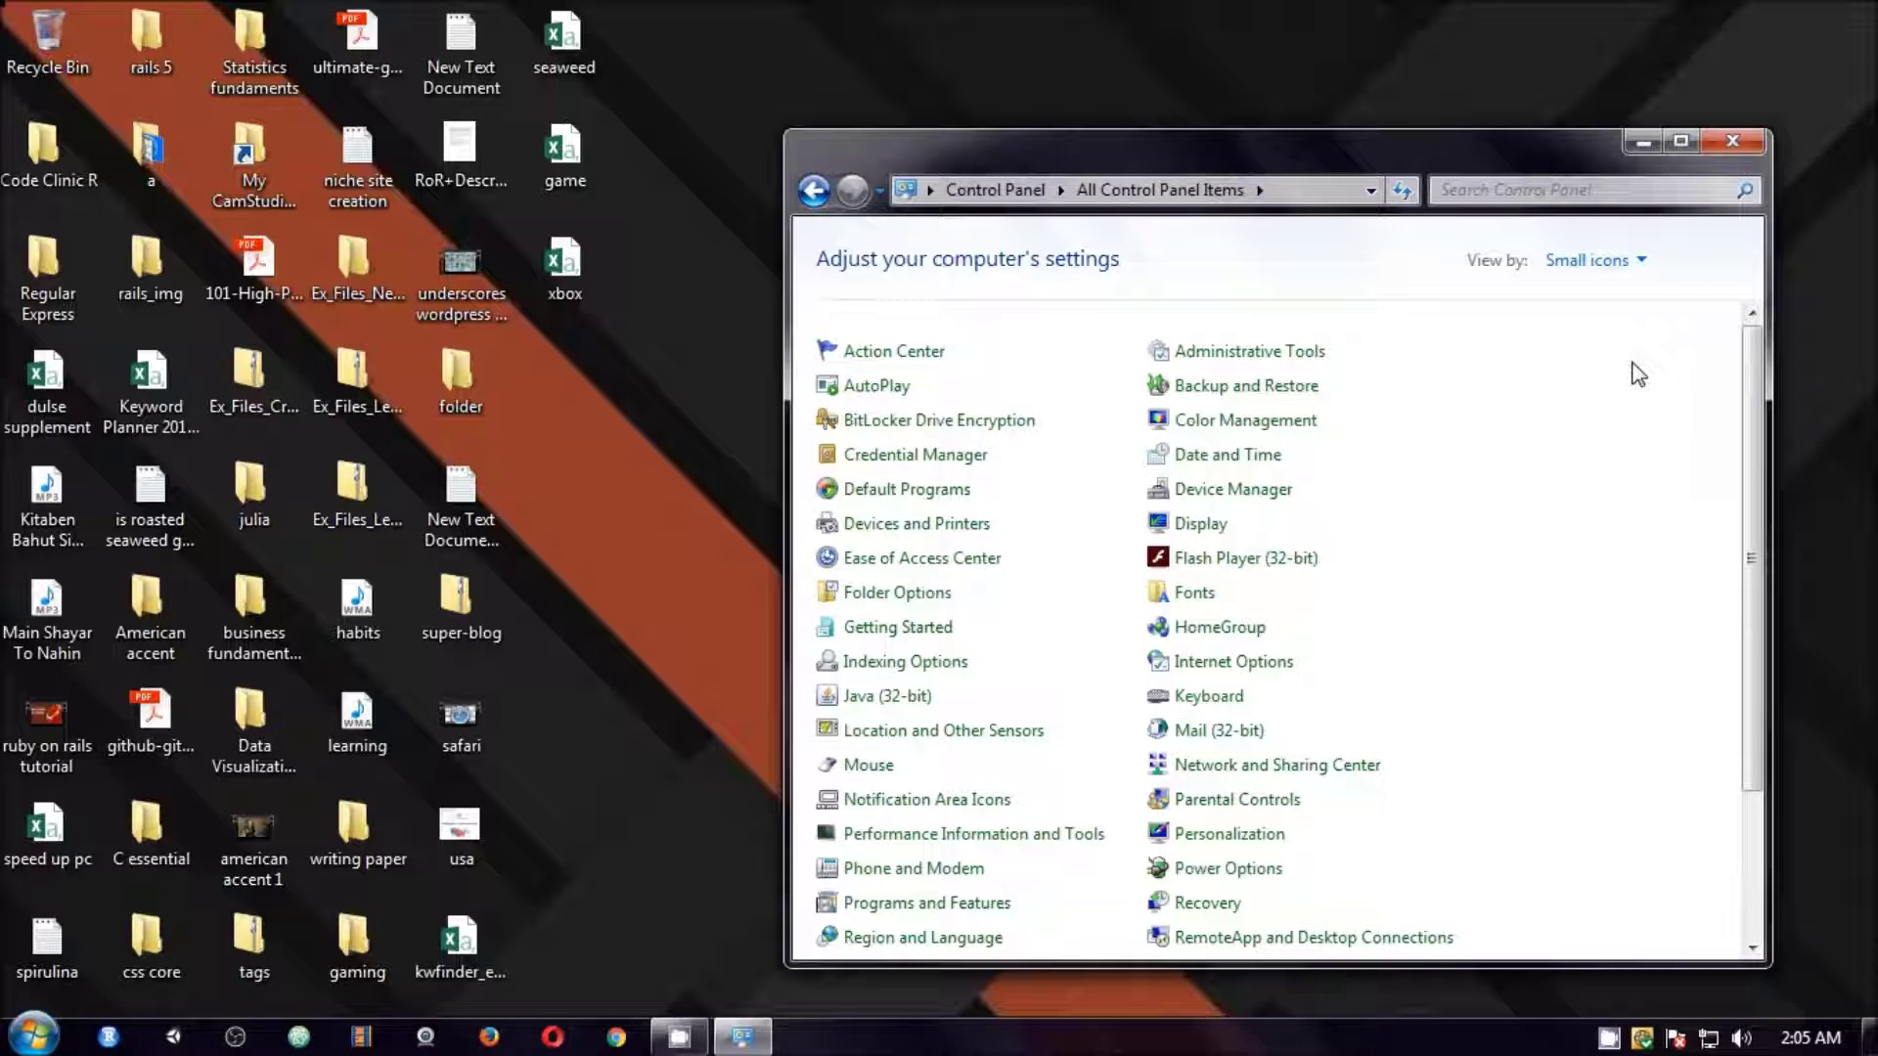
Return Control Panel to Category view and go to Uninstall a program
click(1637, 261)
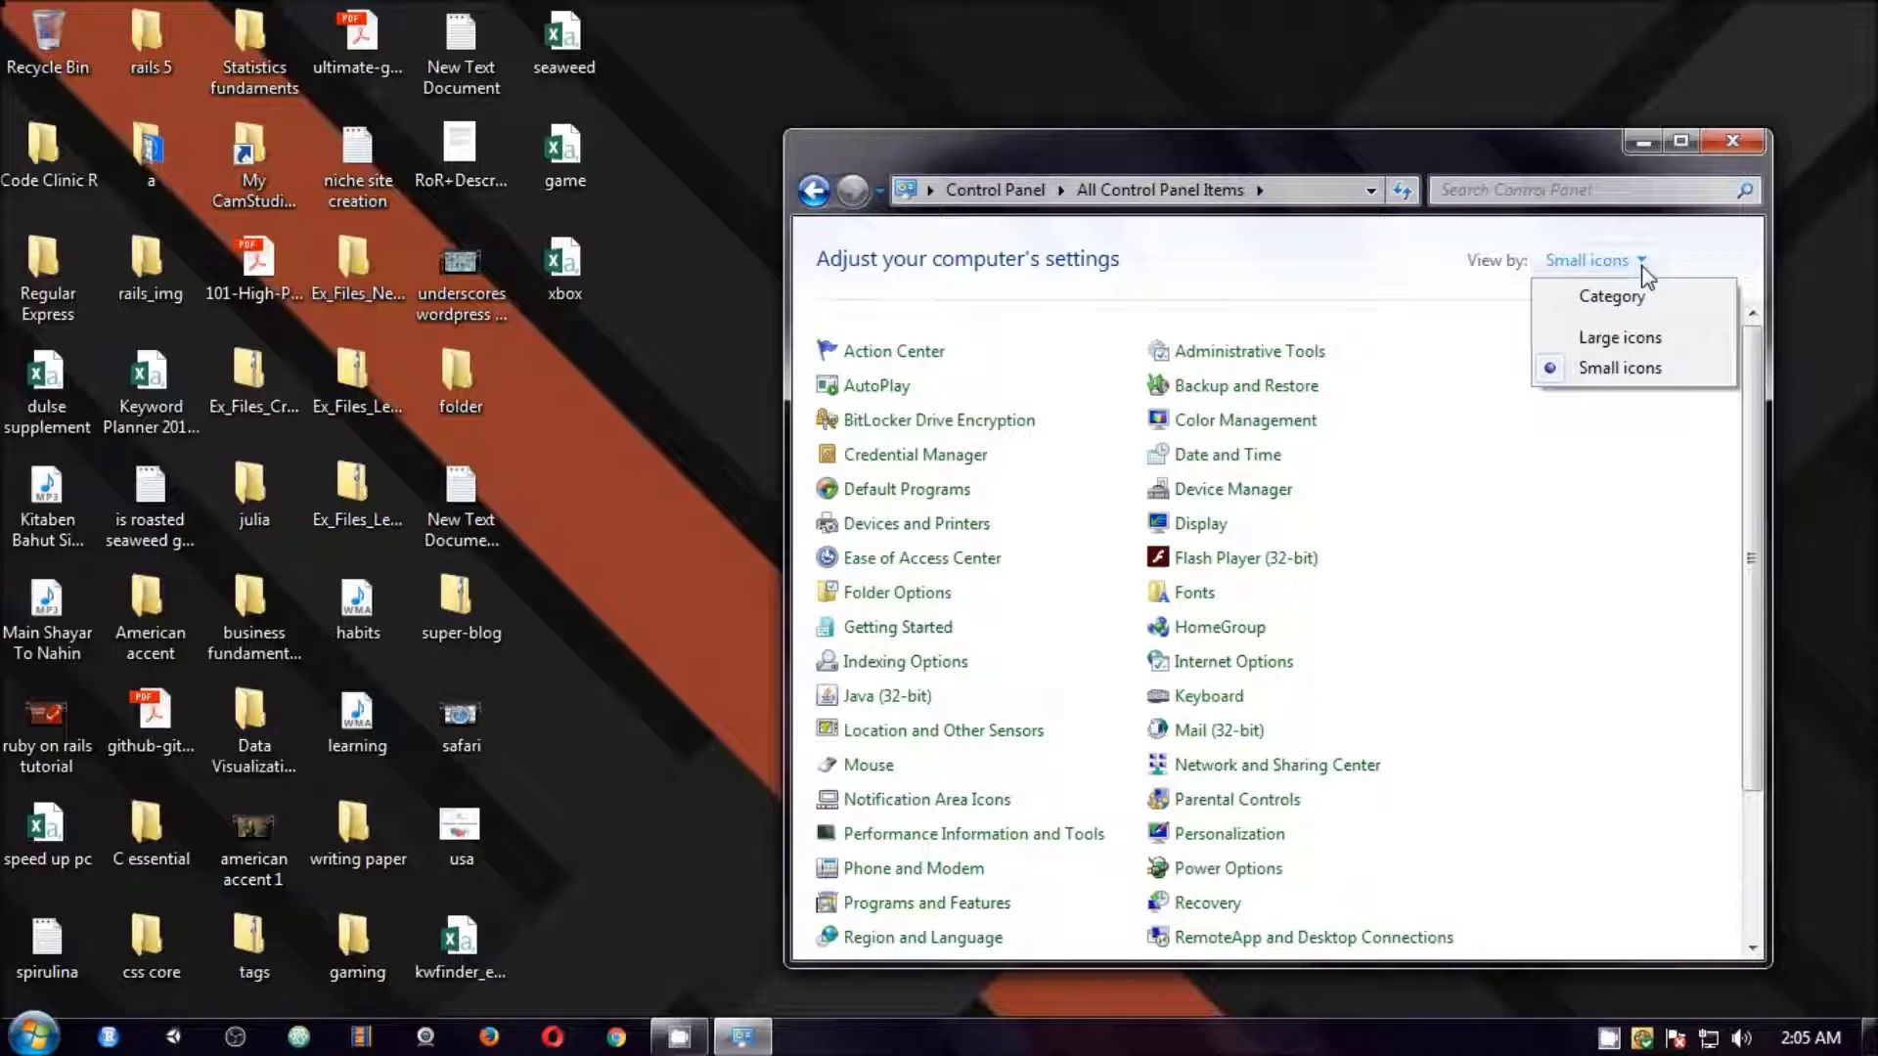
click(1623, 307)
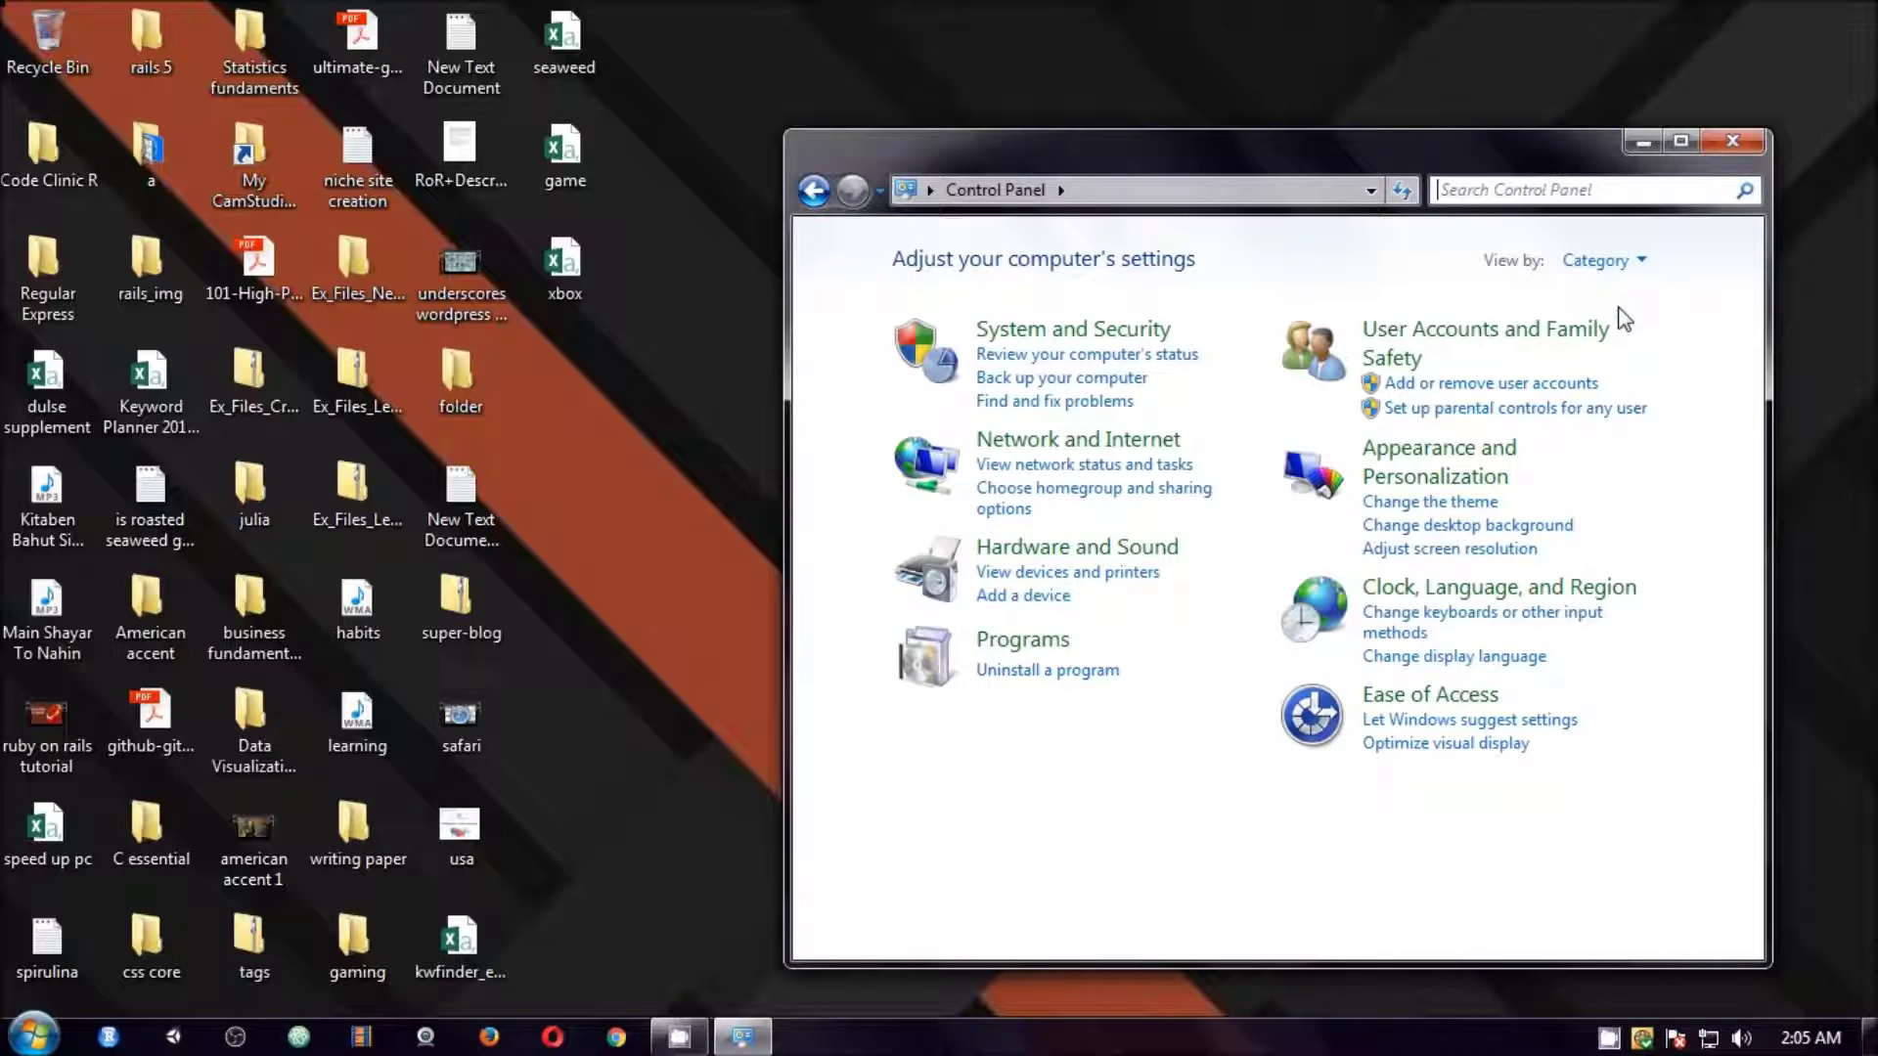
click(1047, 673)
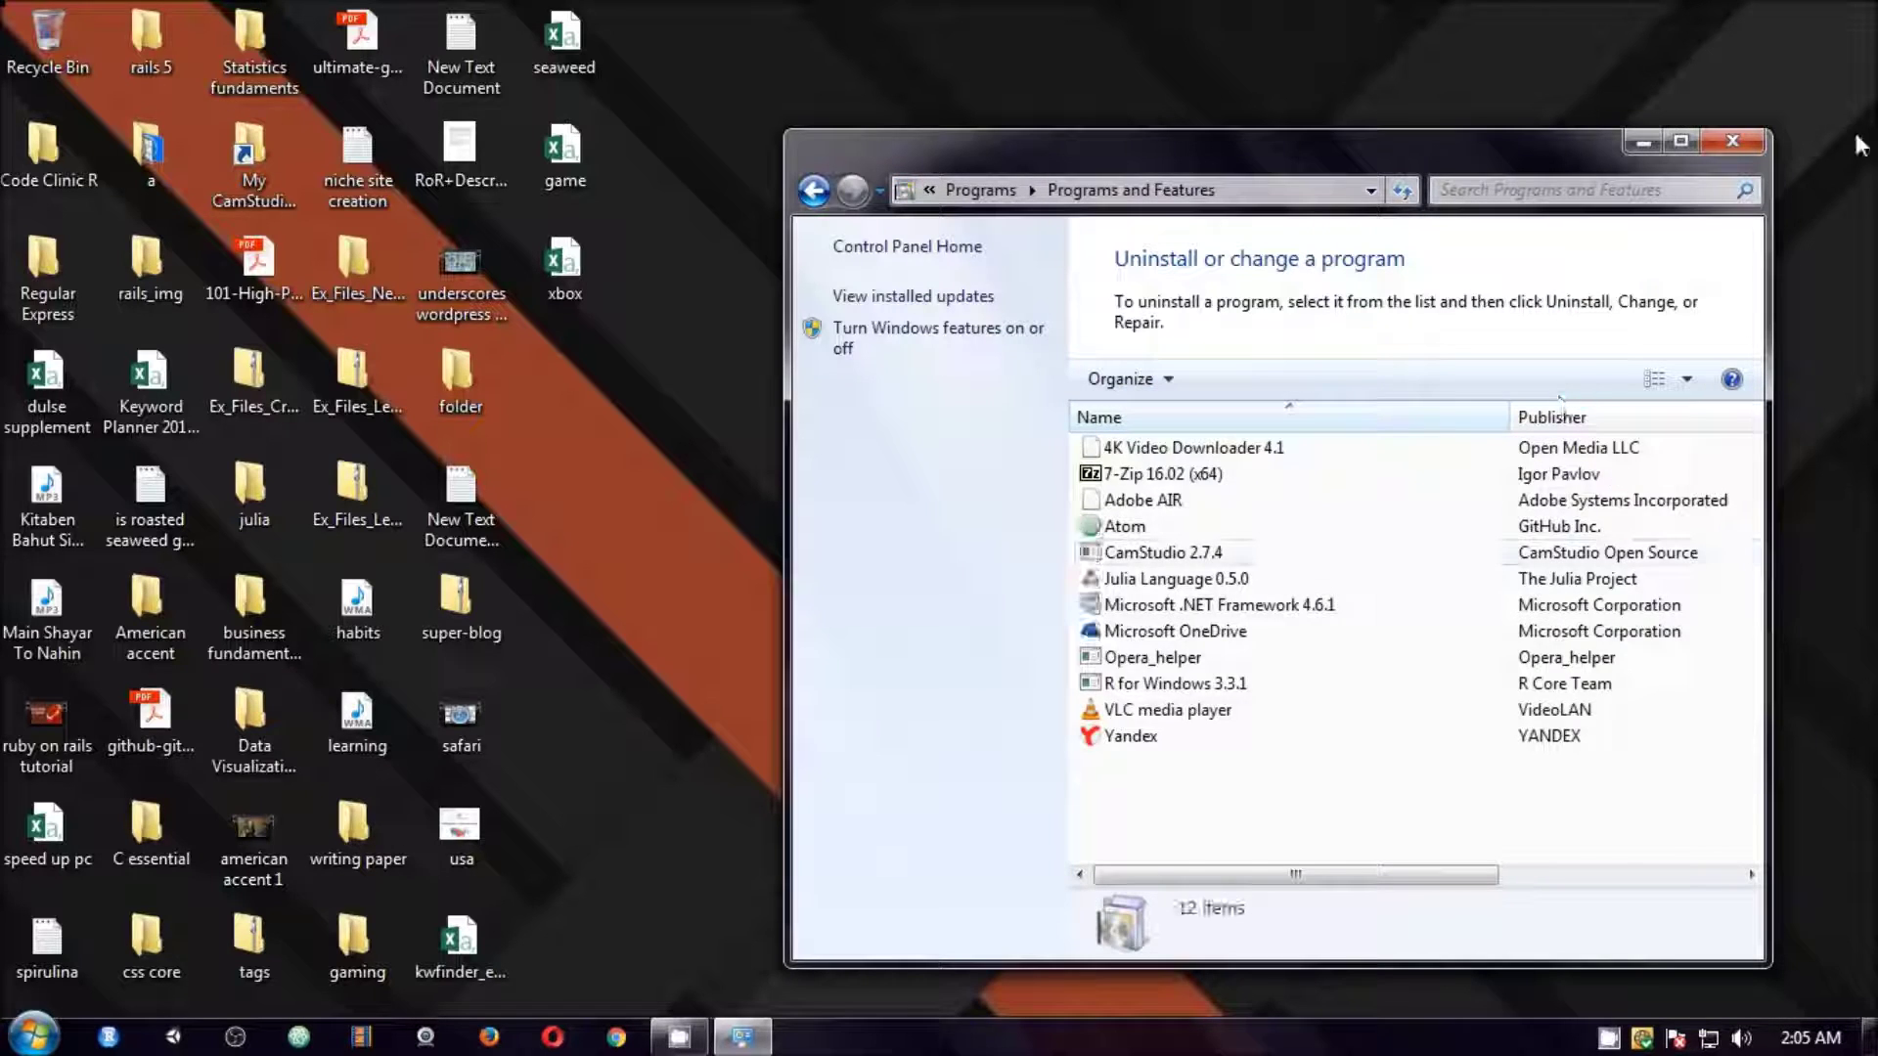
Maximize Programs and Features, select Safari, and uninstall it, confirming with Yes
click(1678, 143)
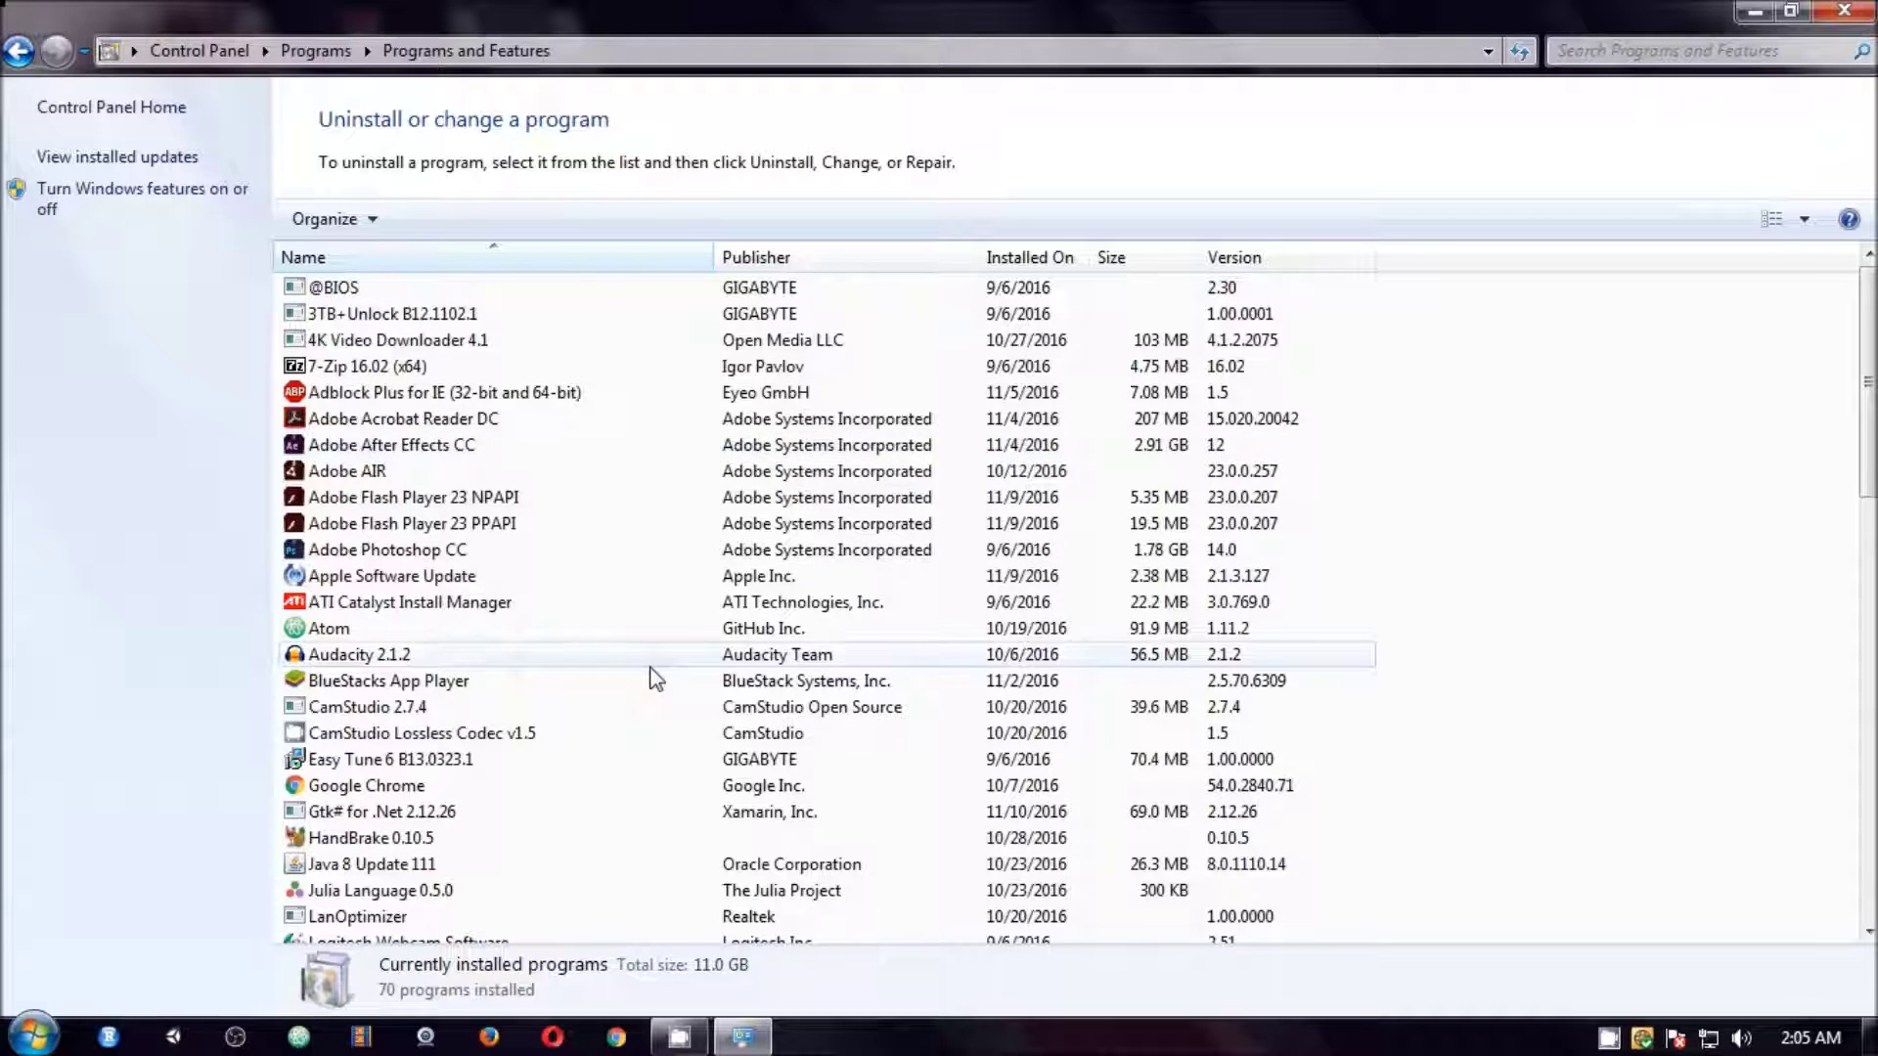
scroll(649, 673, down, 9)
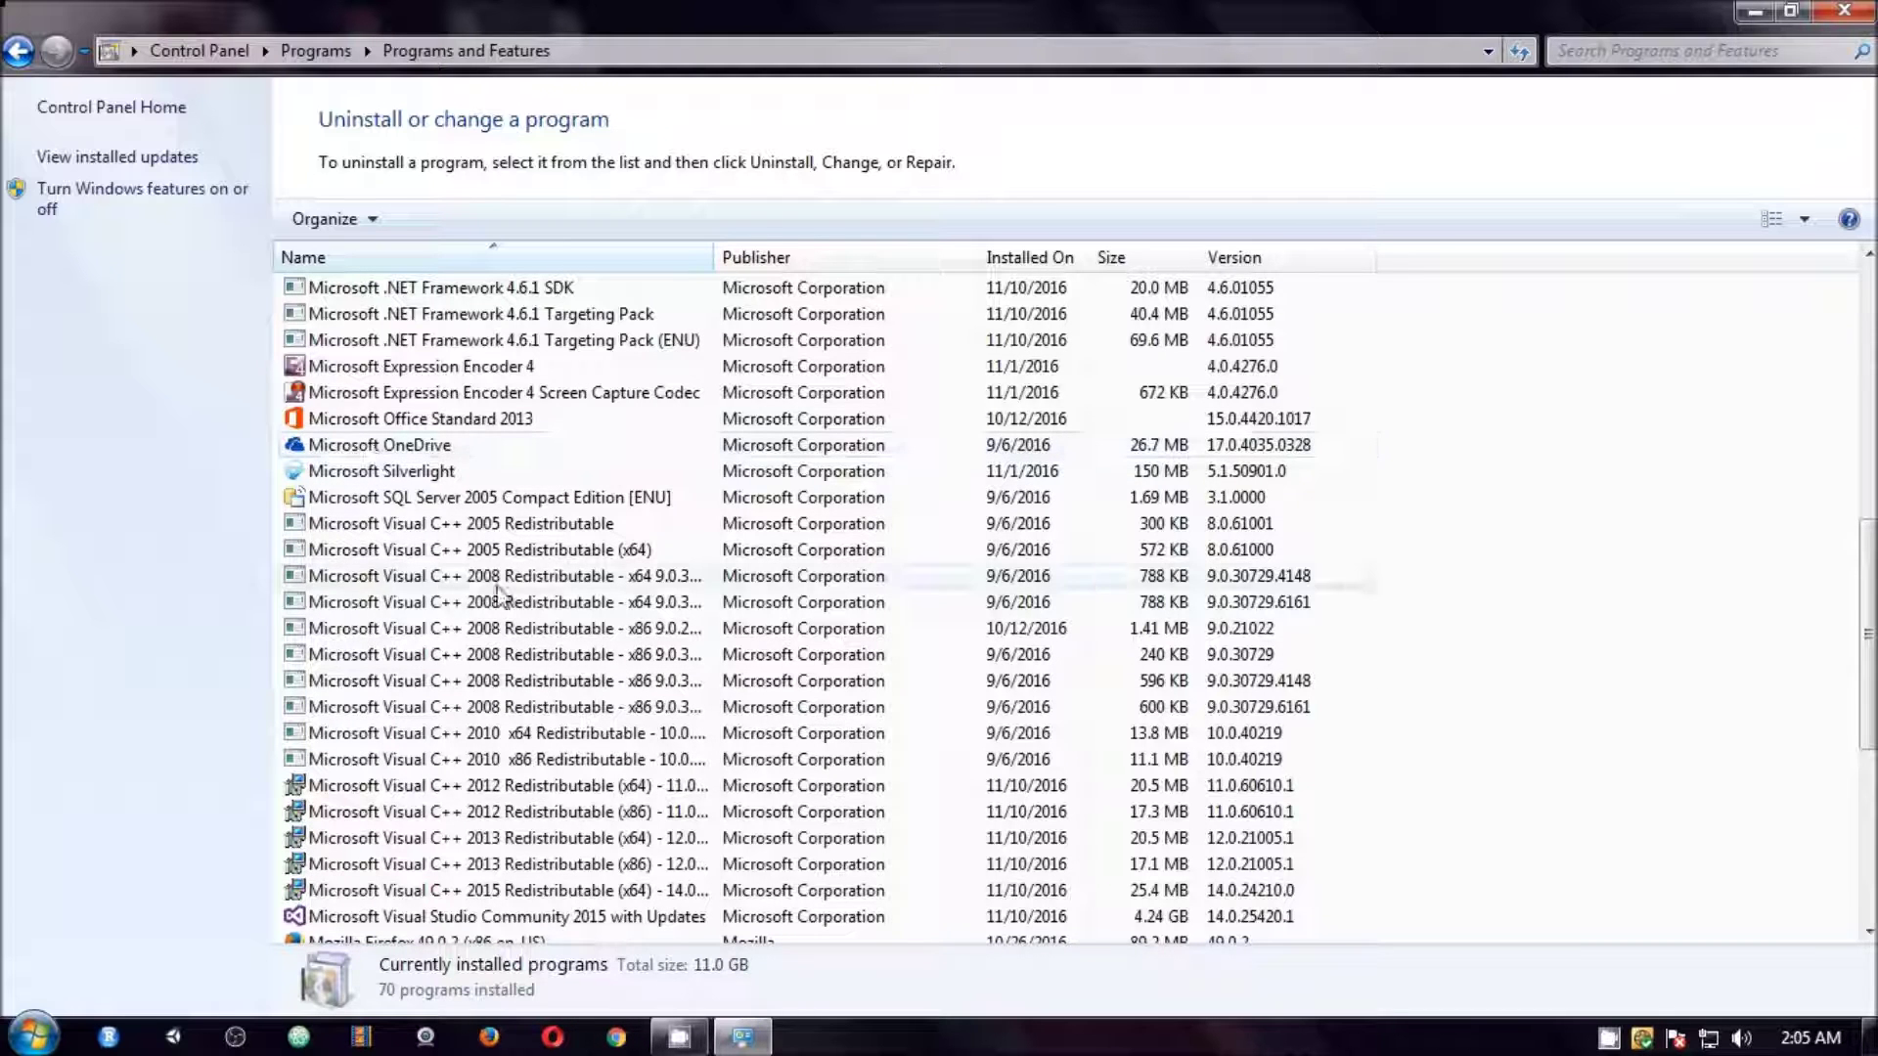
scroll(499, 594, down, 6)
click(332, 732)
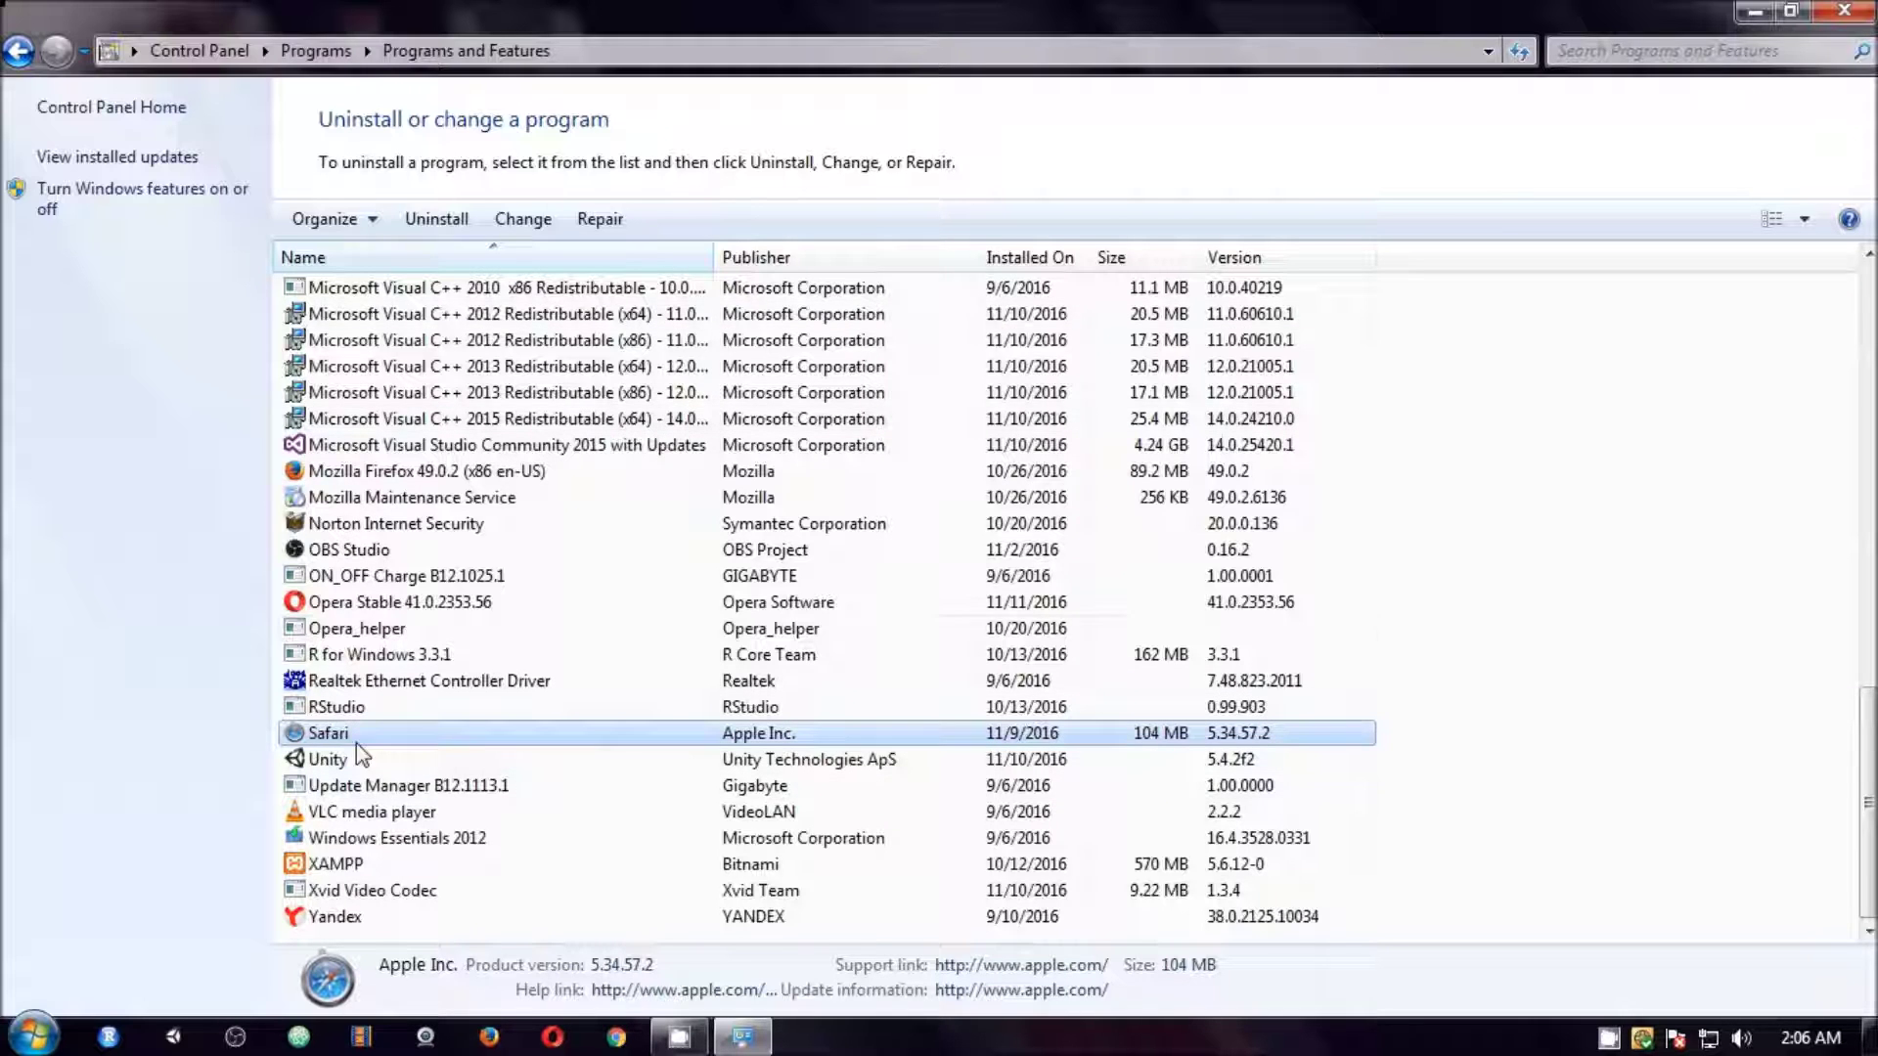
click(436, 219)
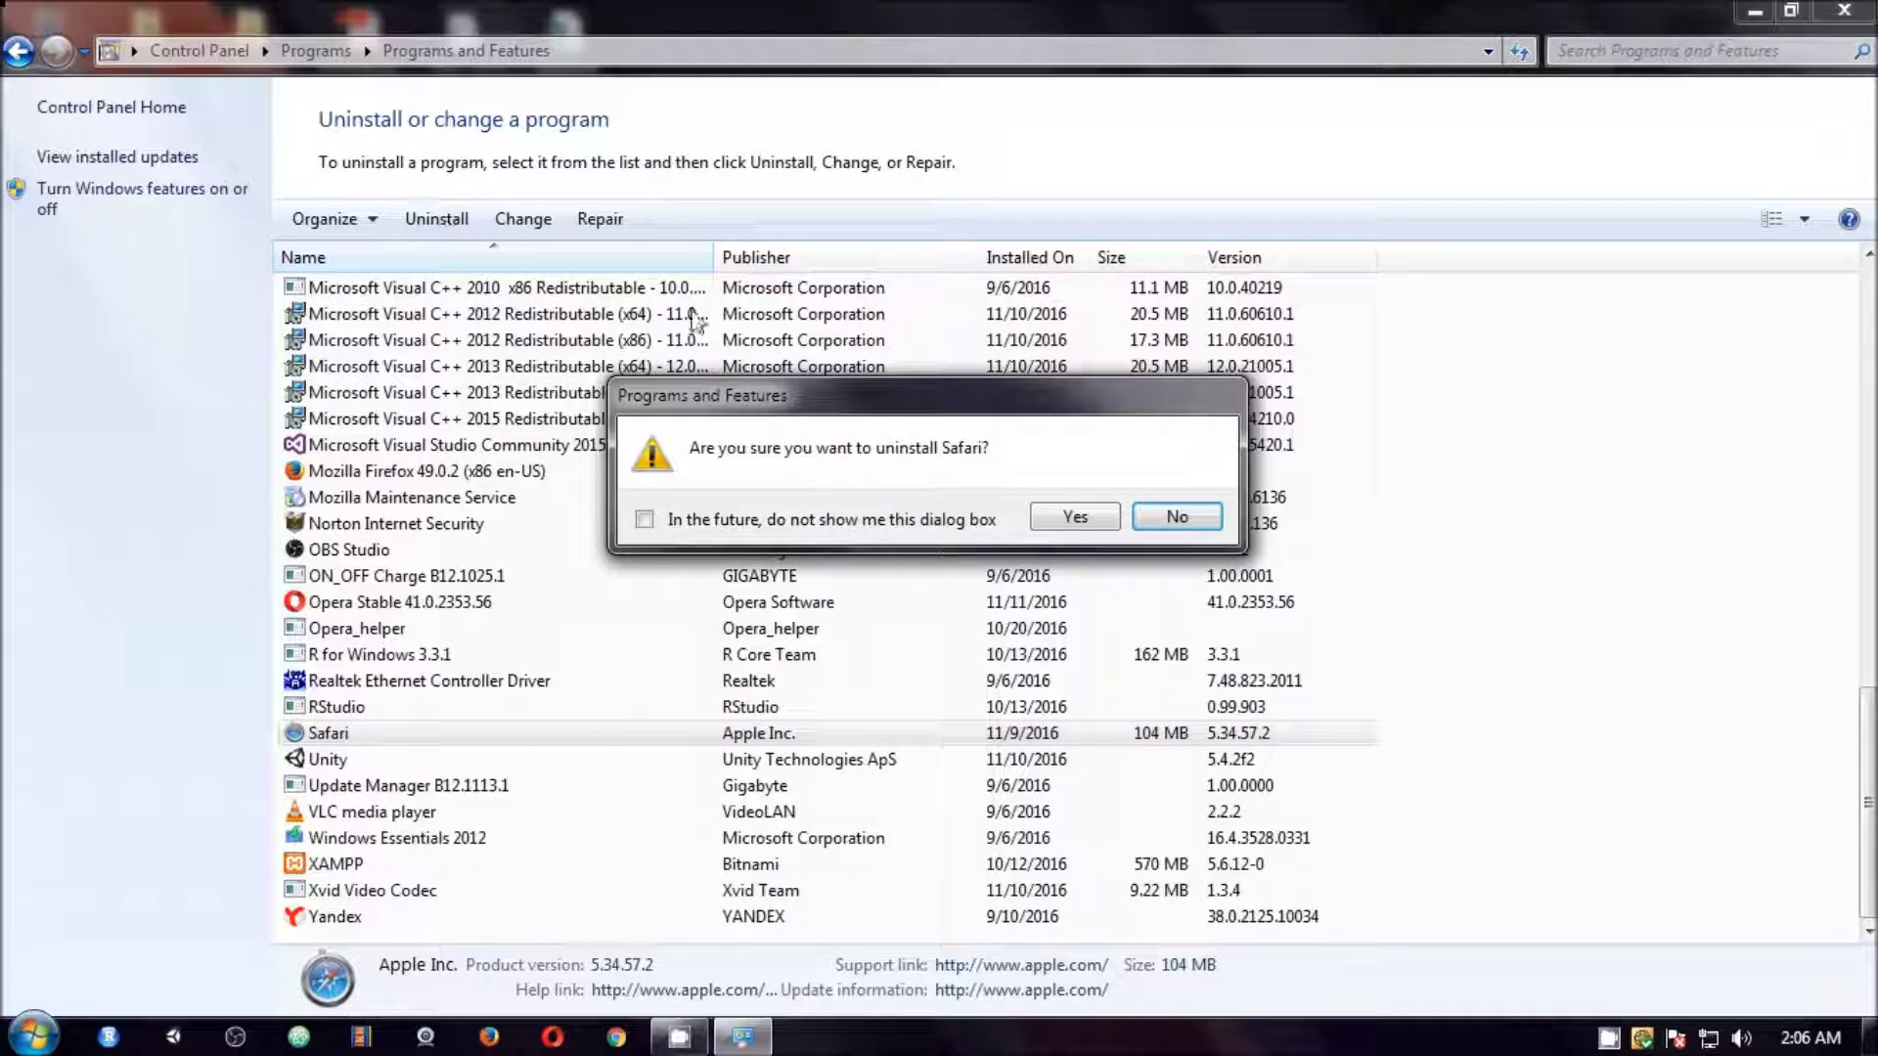
click(1073, 518)
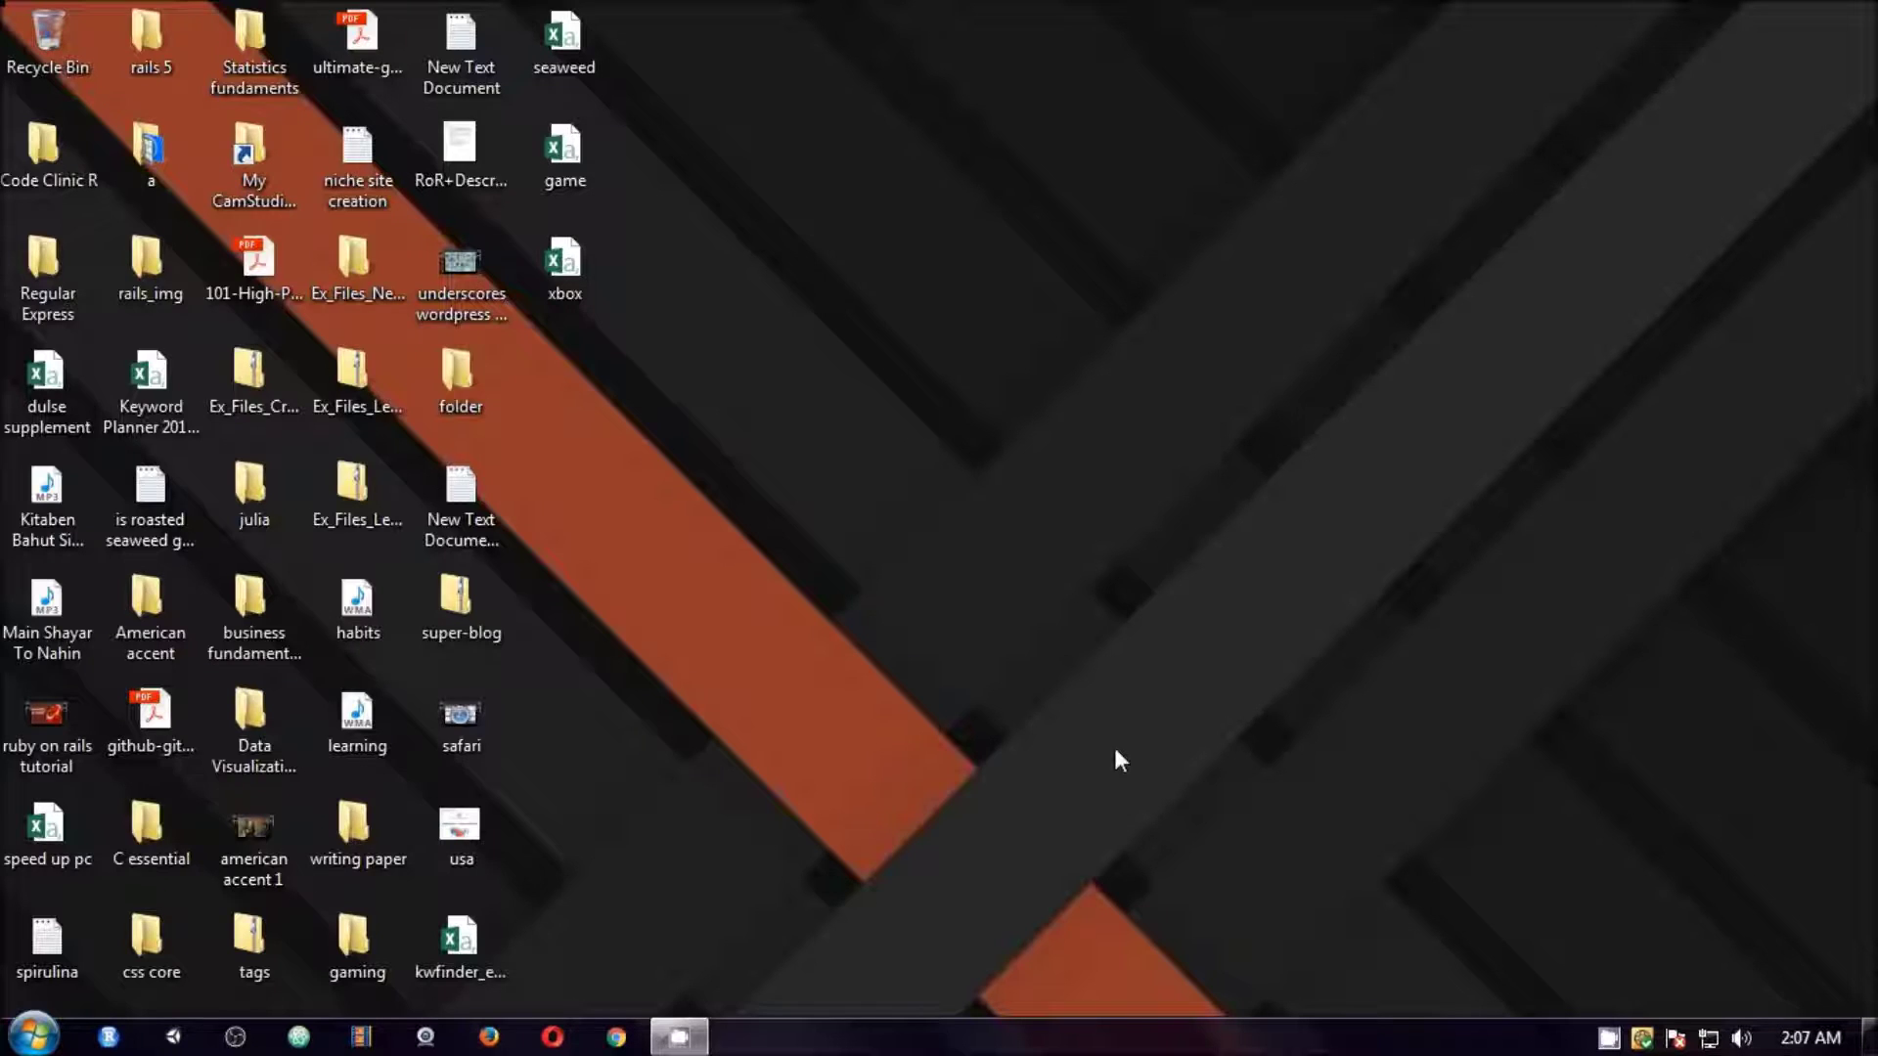
key(super)
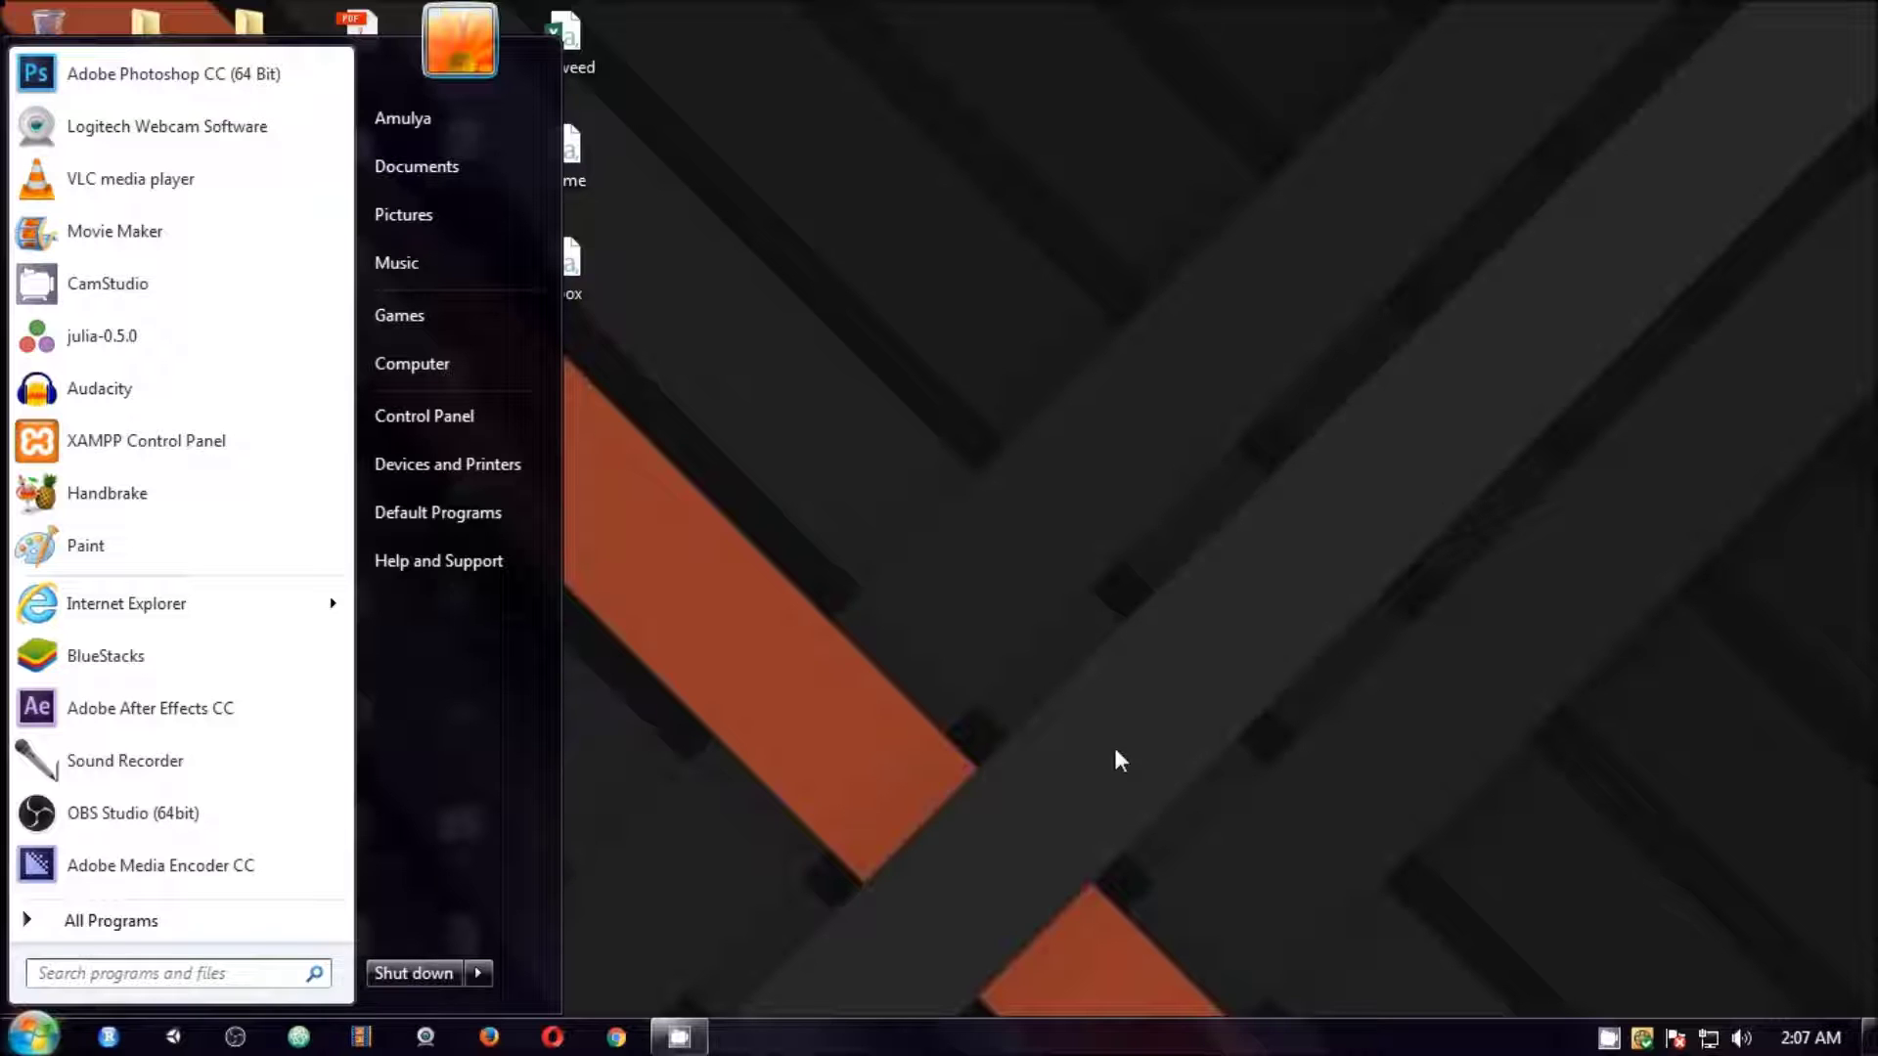
Replace the old Run command with msconfig and run it to open System Configuration
key(super+r)
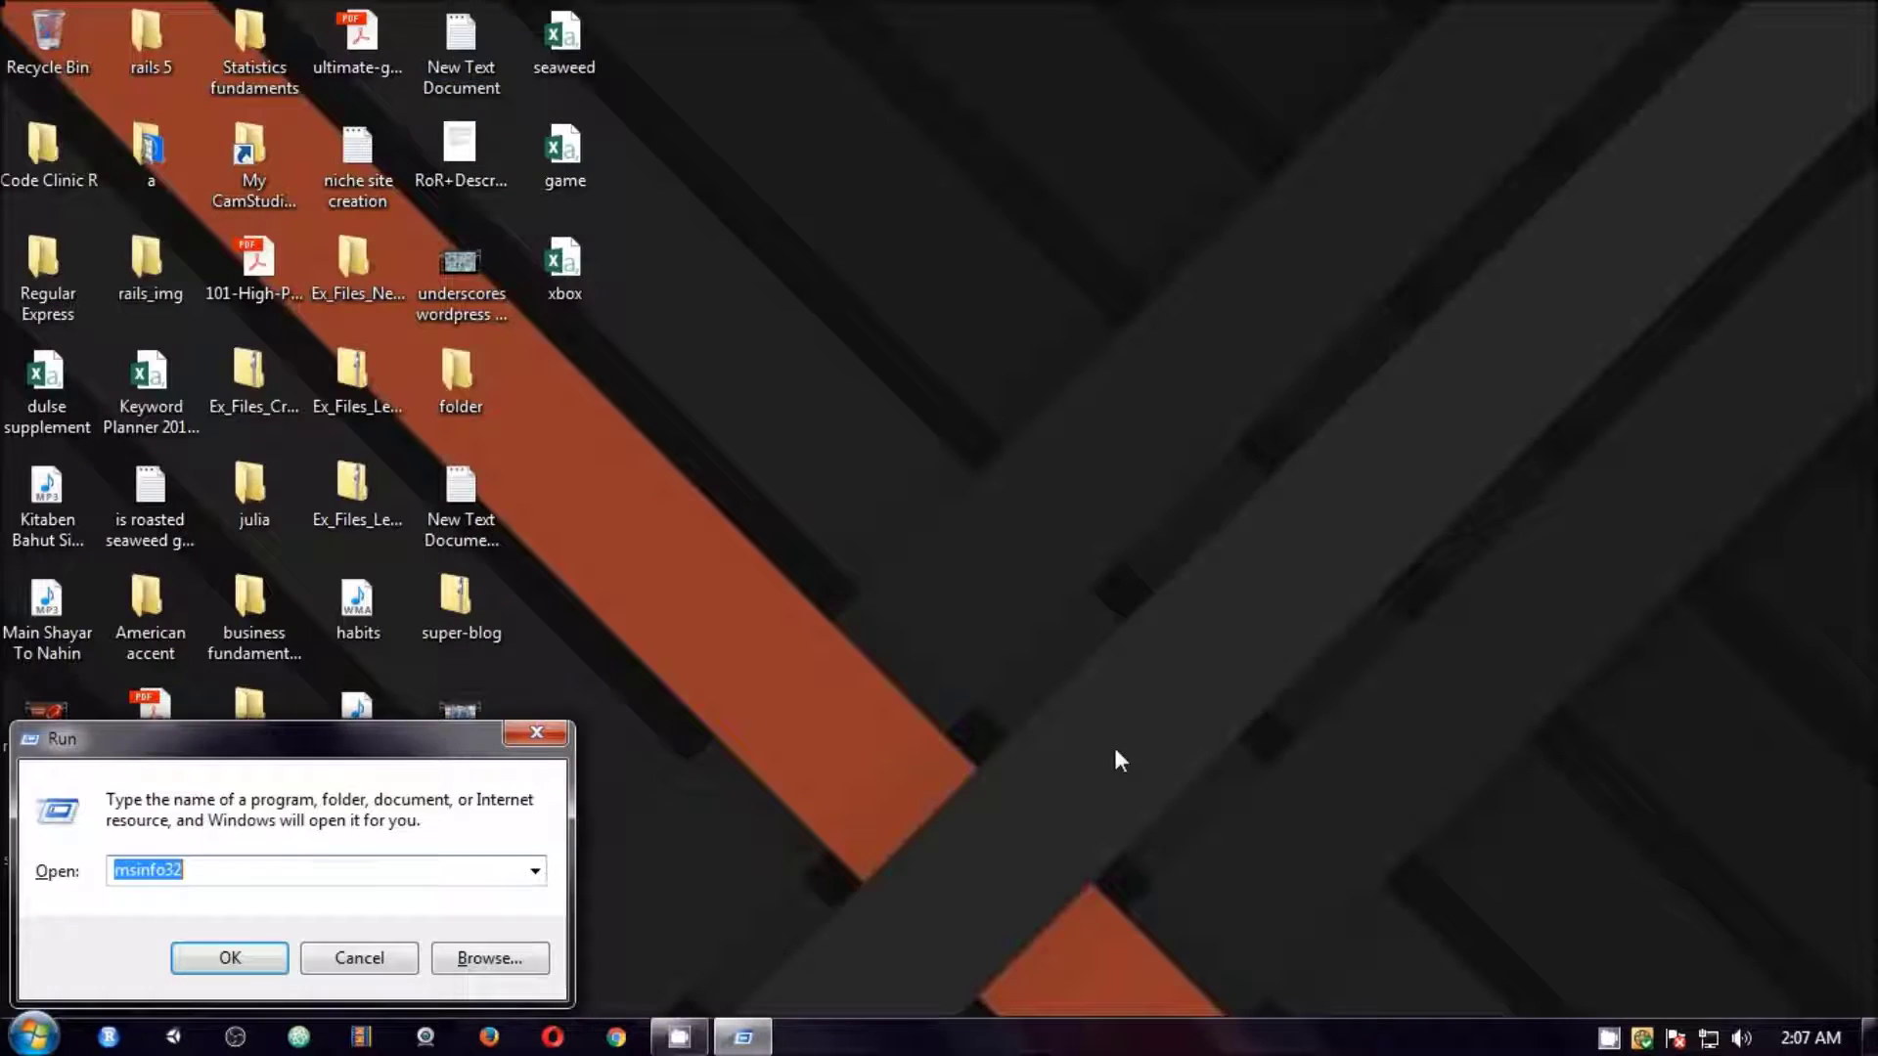
key(BackSpace)
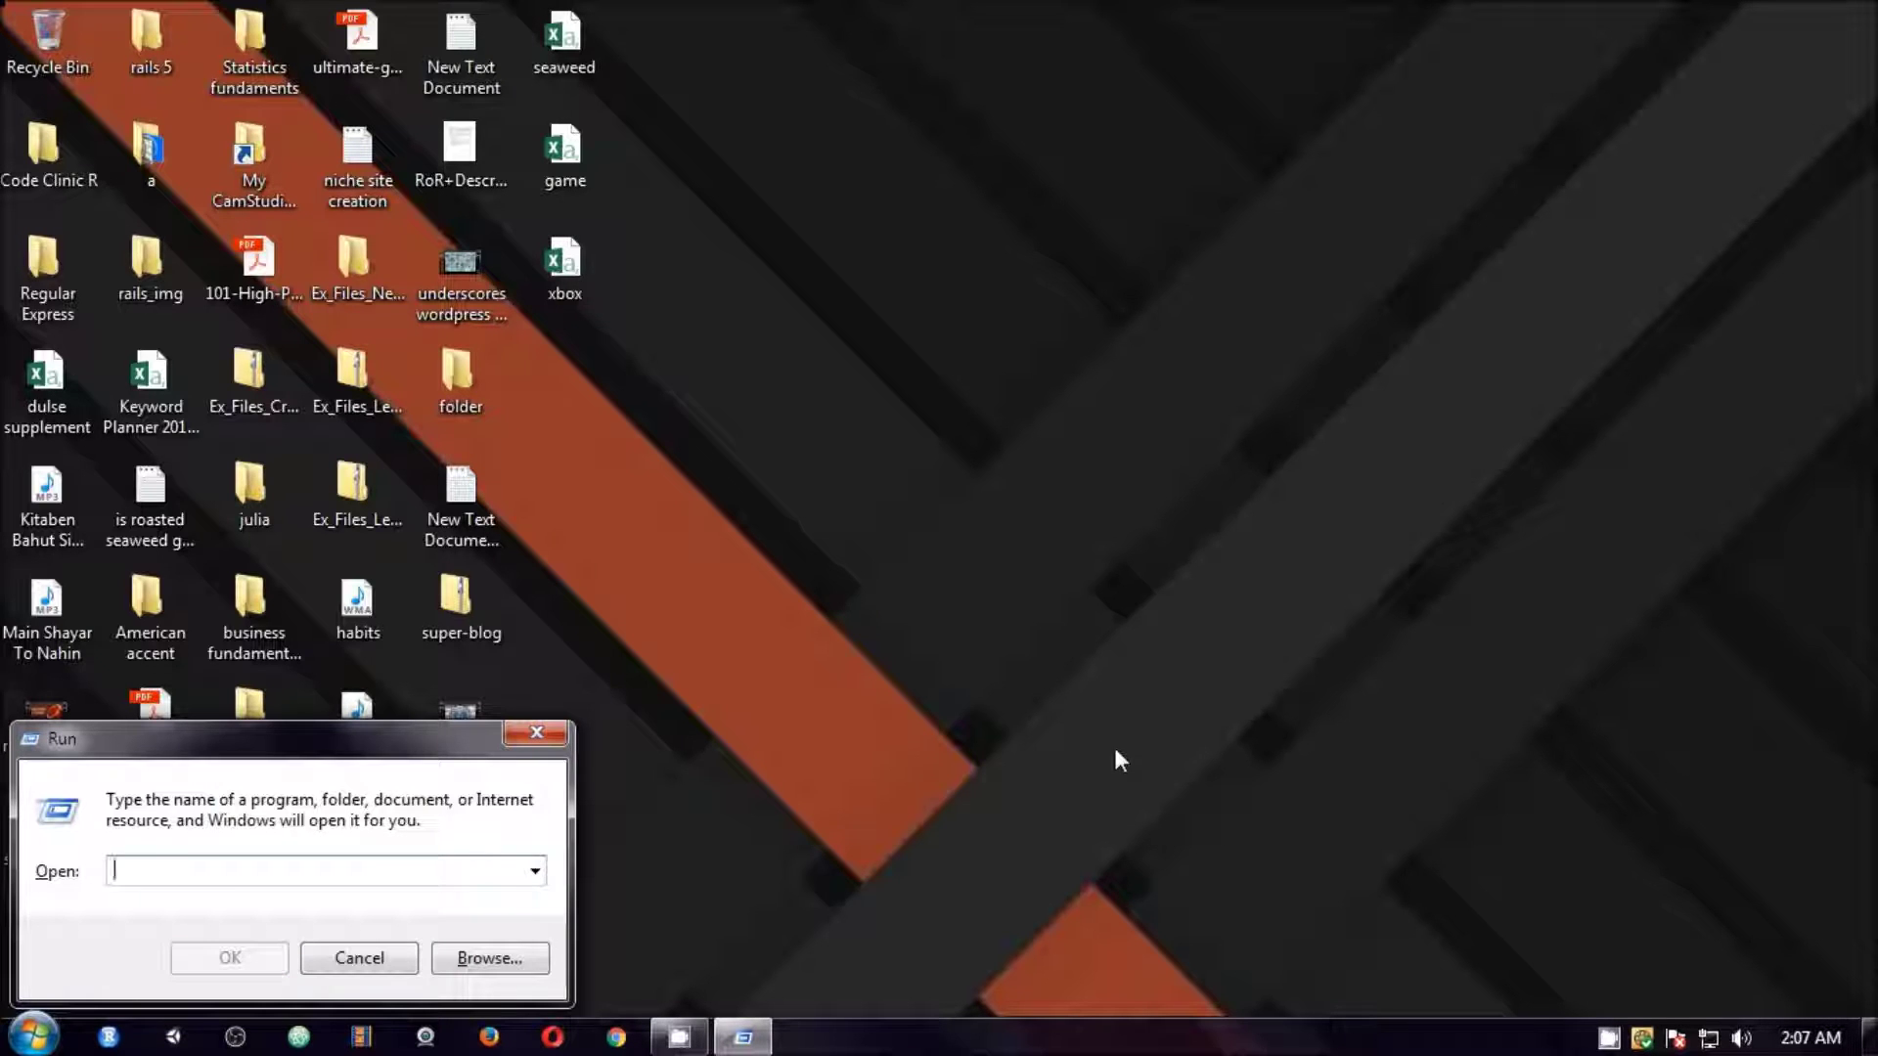
text(ms)
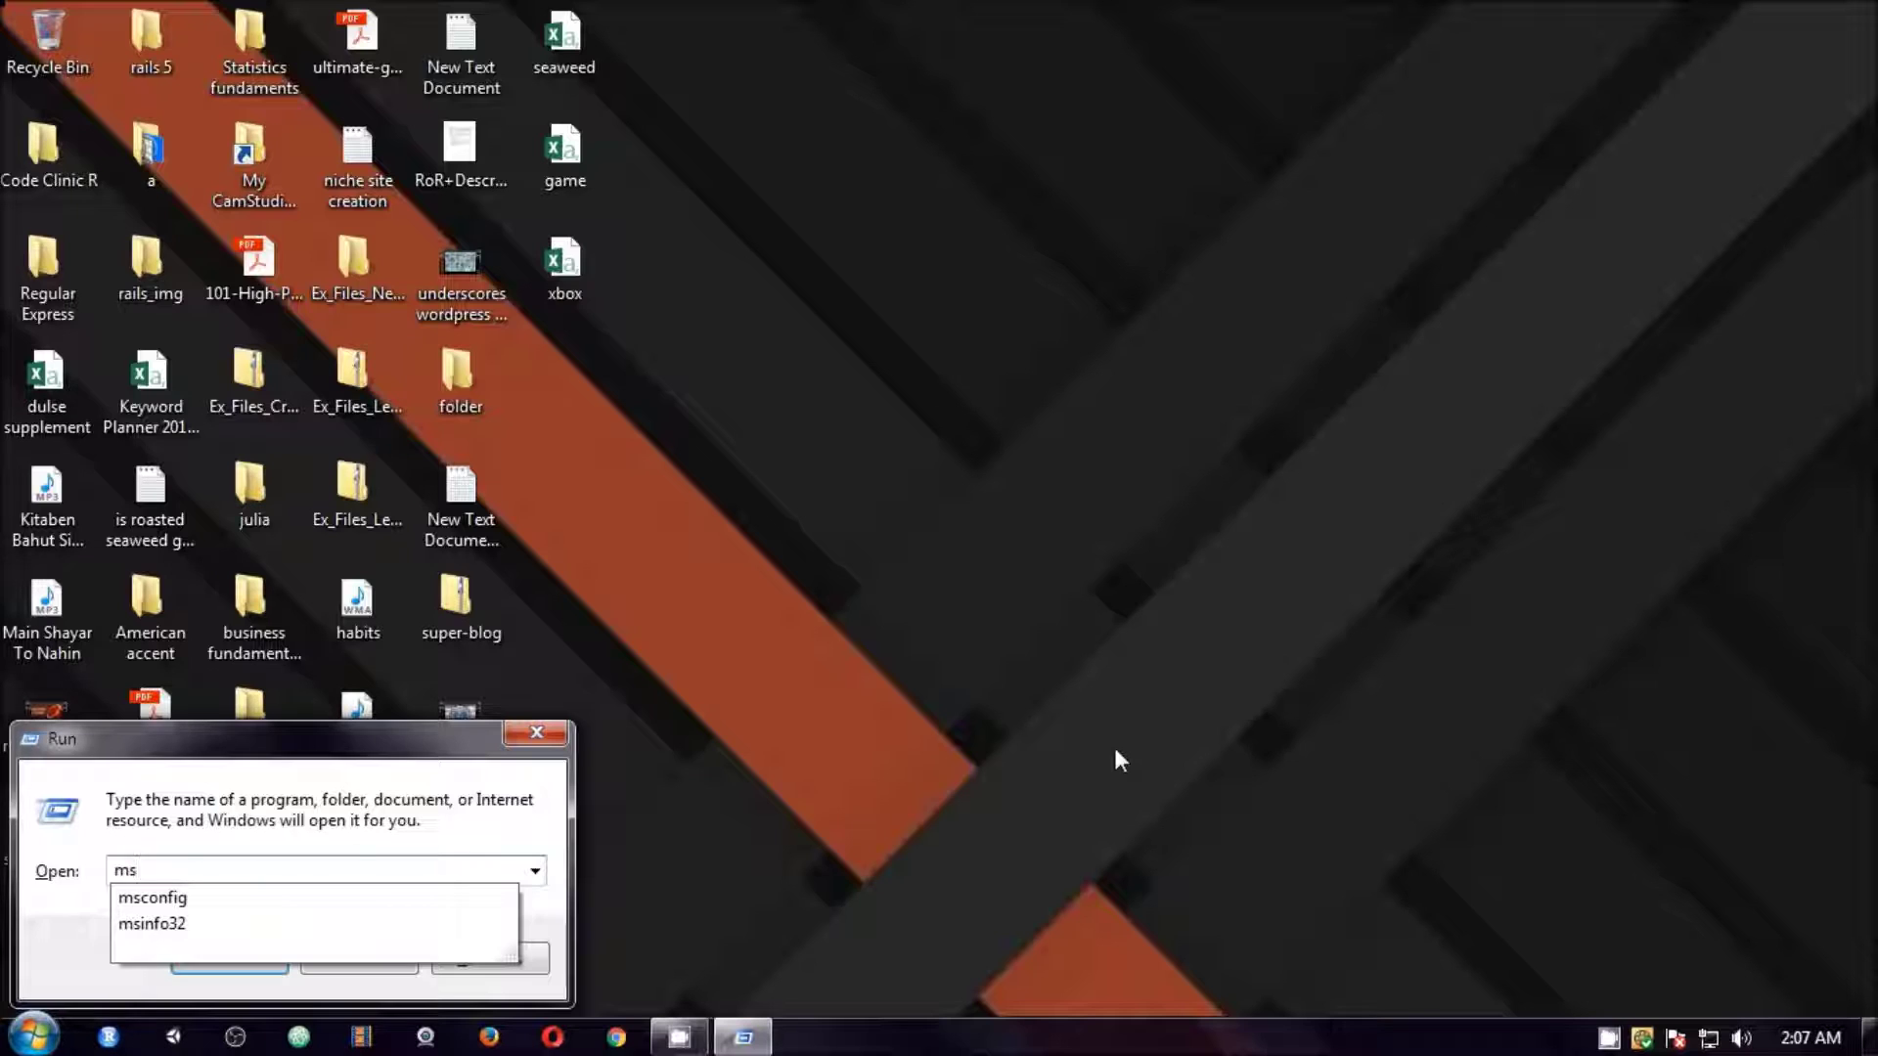
text(con)
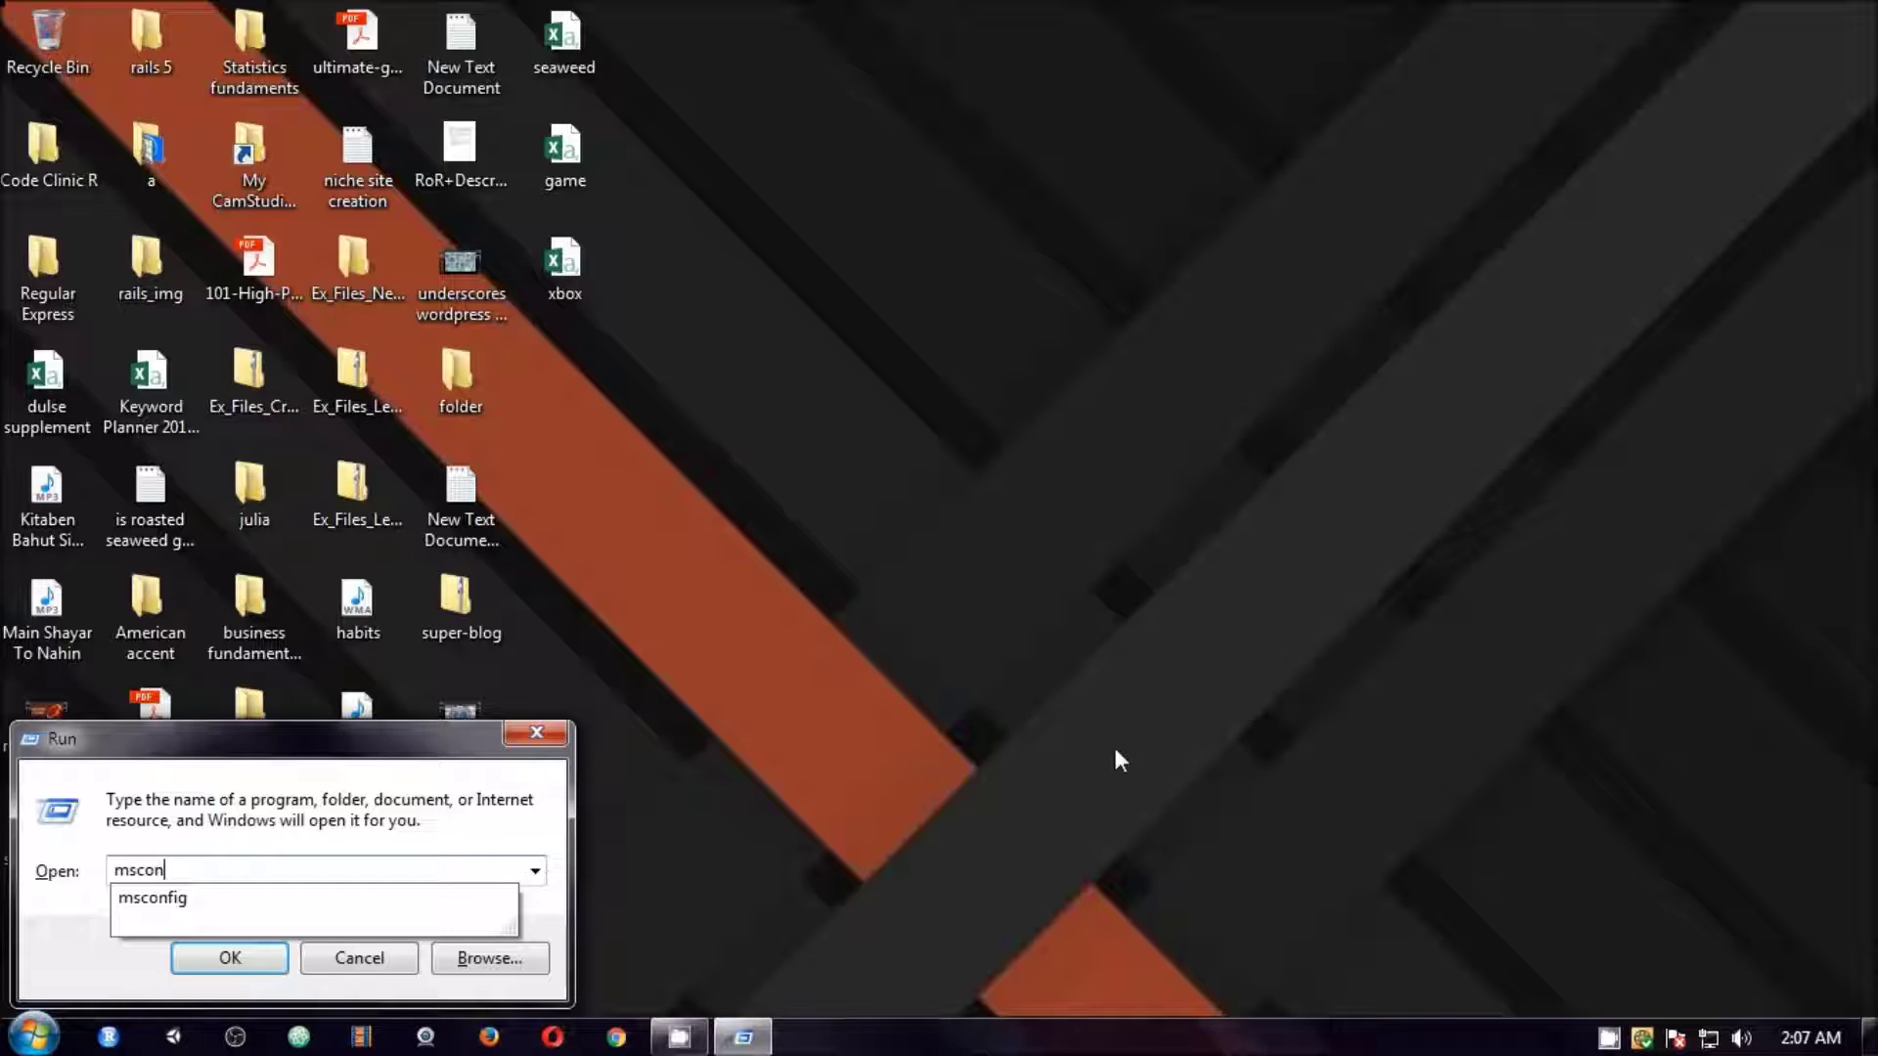
text(fig)
key(Return)
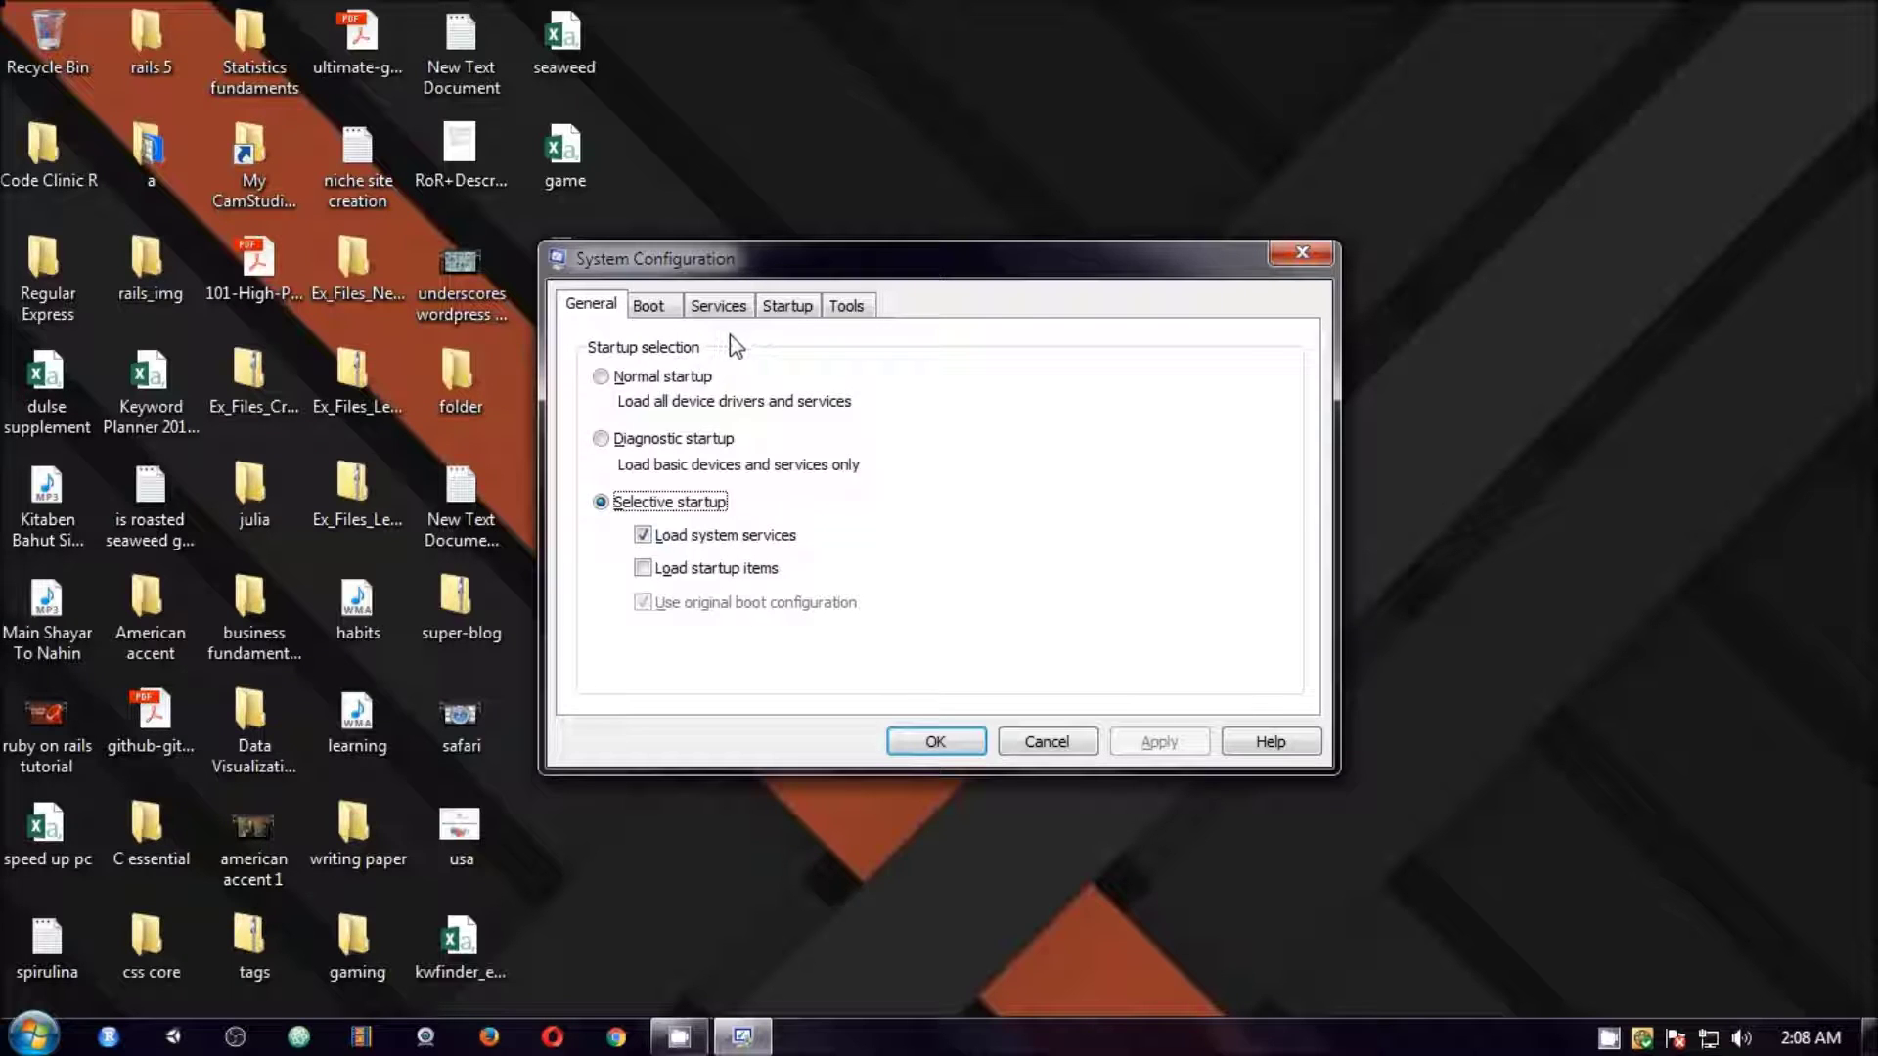
Leave Catalyst Control Center unchecked on the Startup tab, apply, and exit without restarting
click(777, 307)
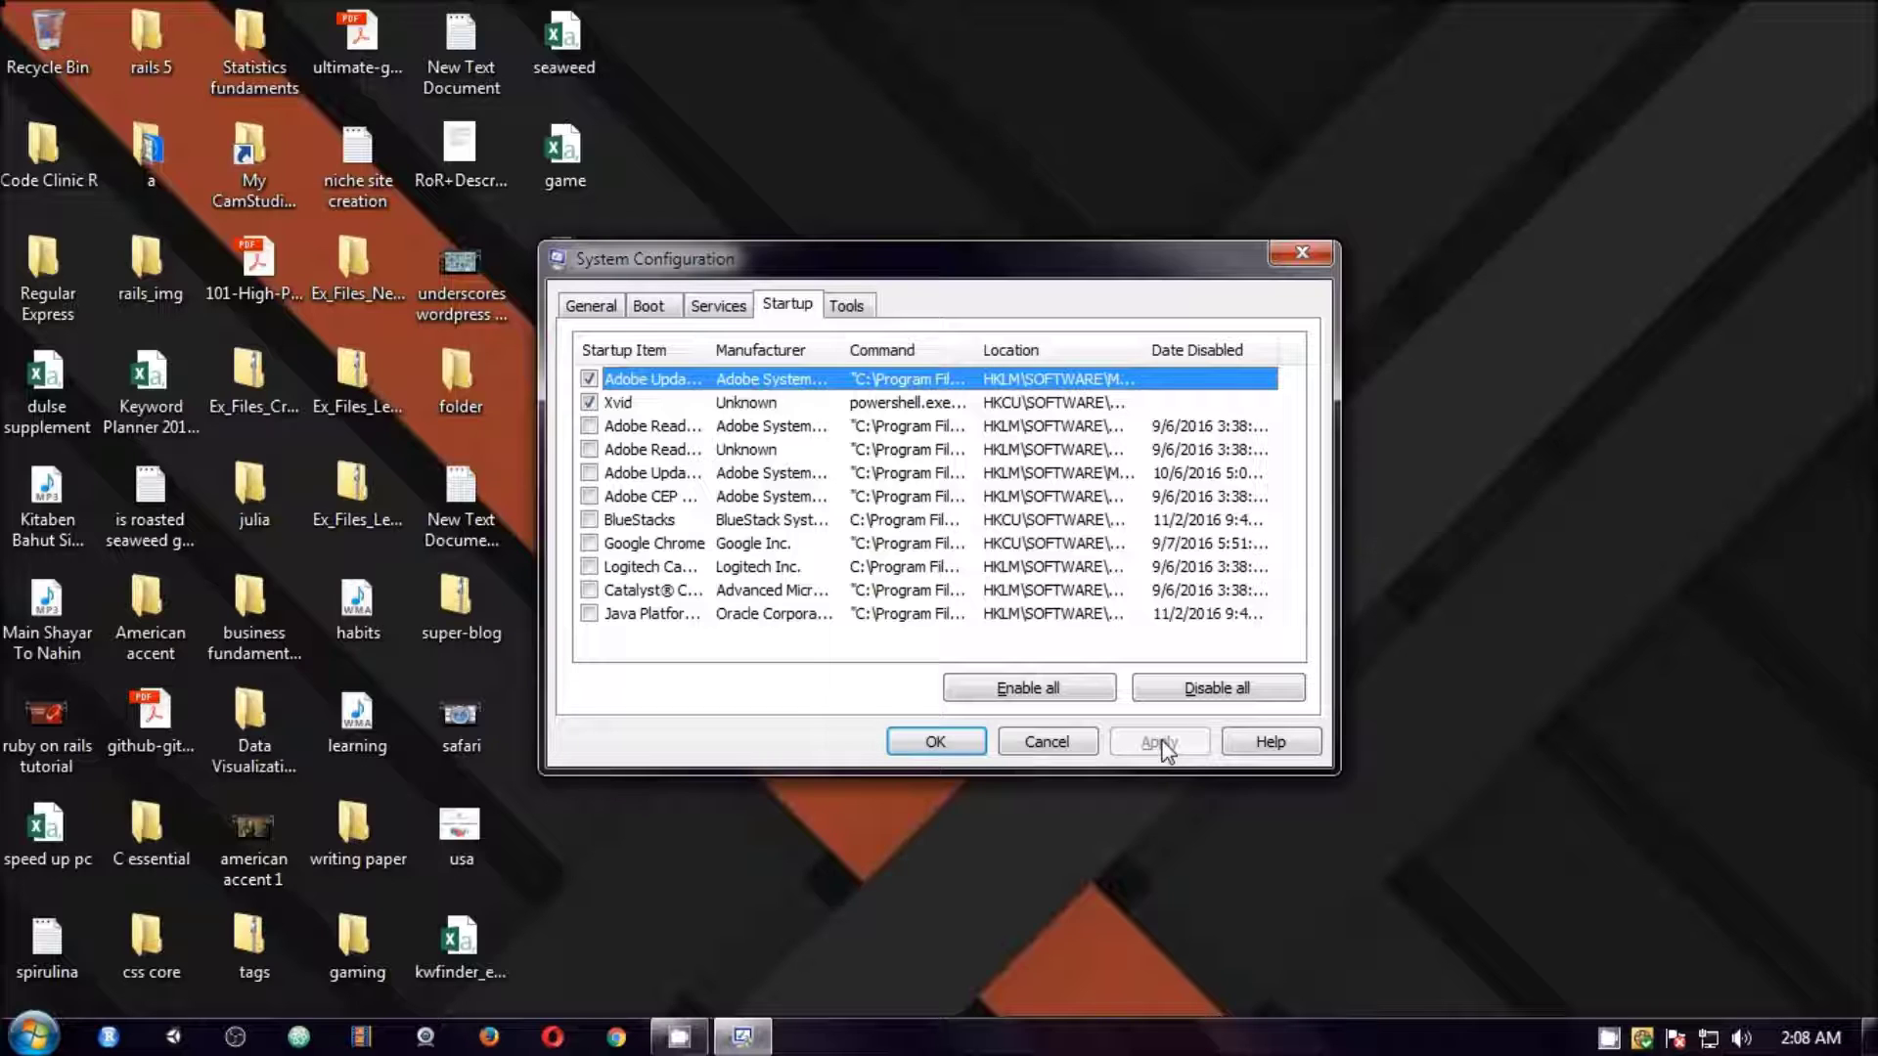
click(589, 591)
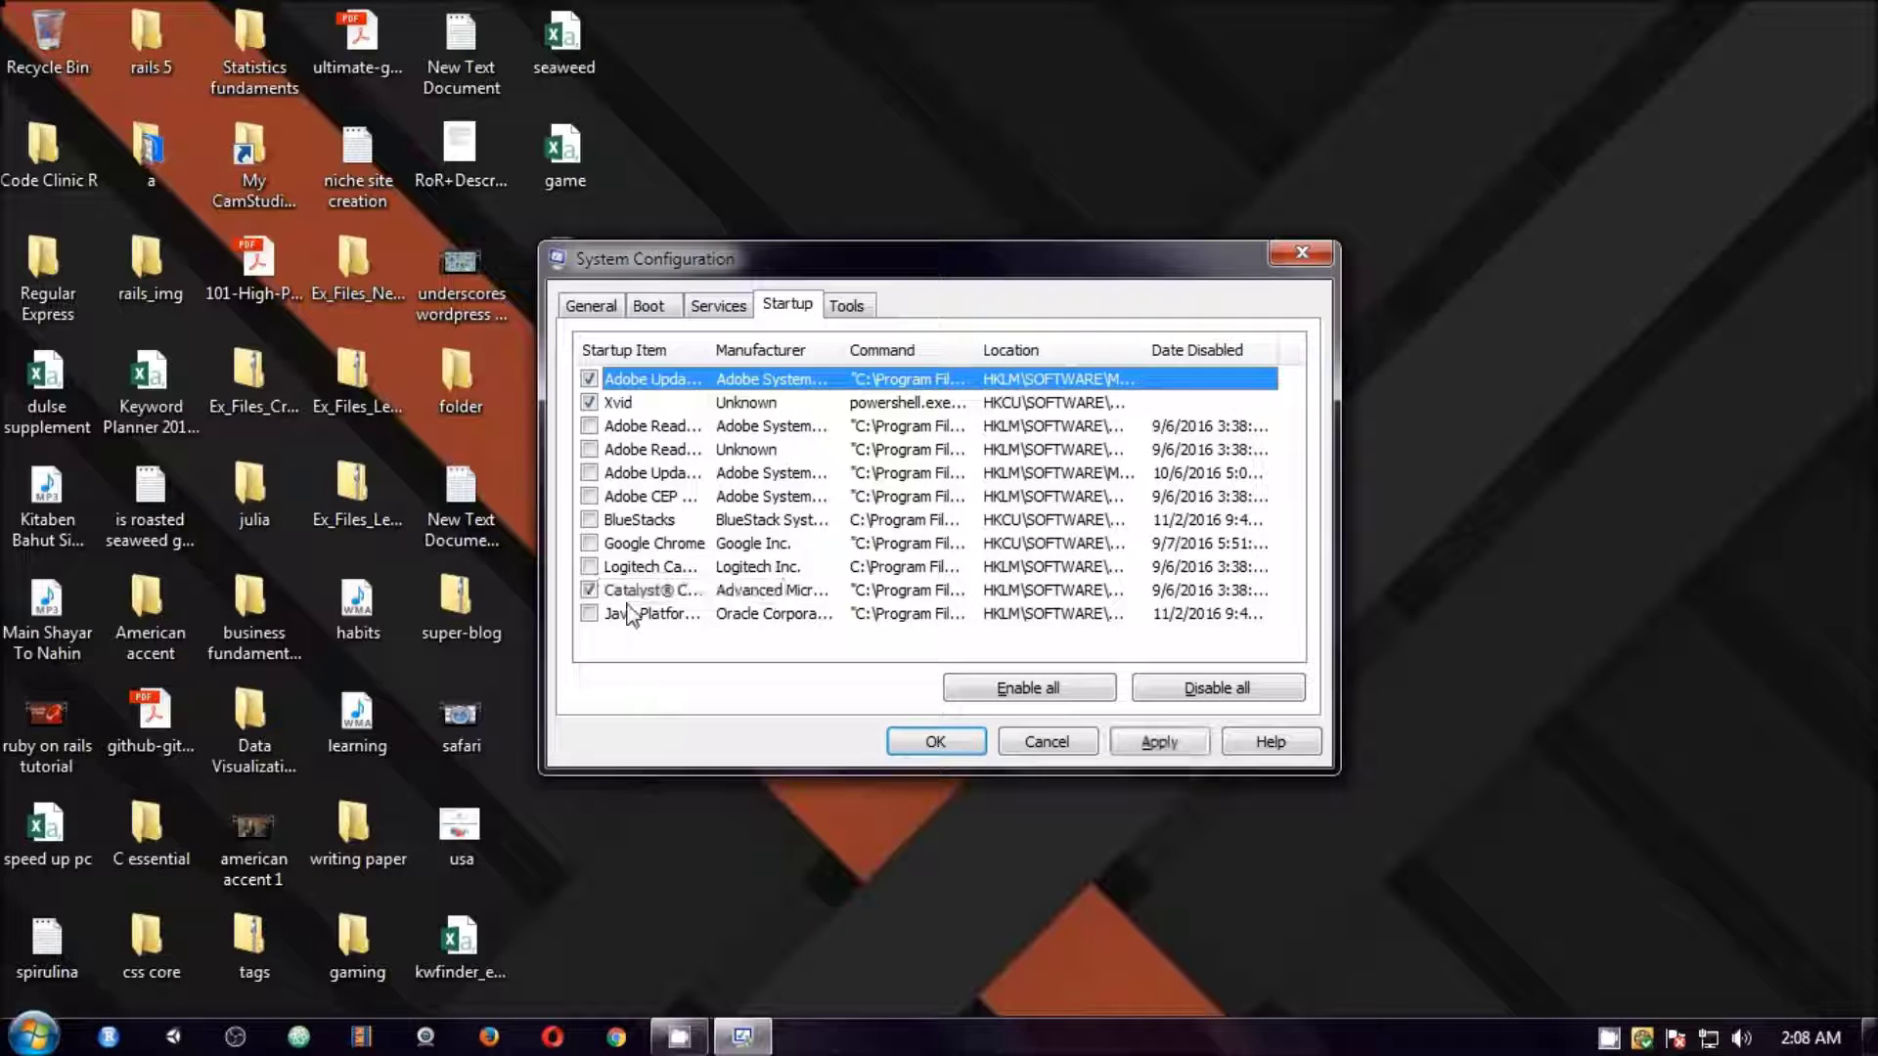
click(1156, 742)
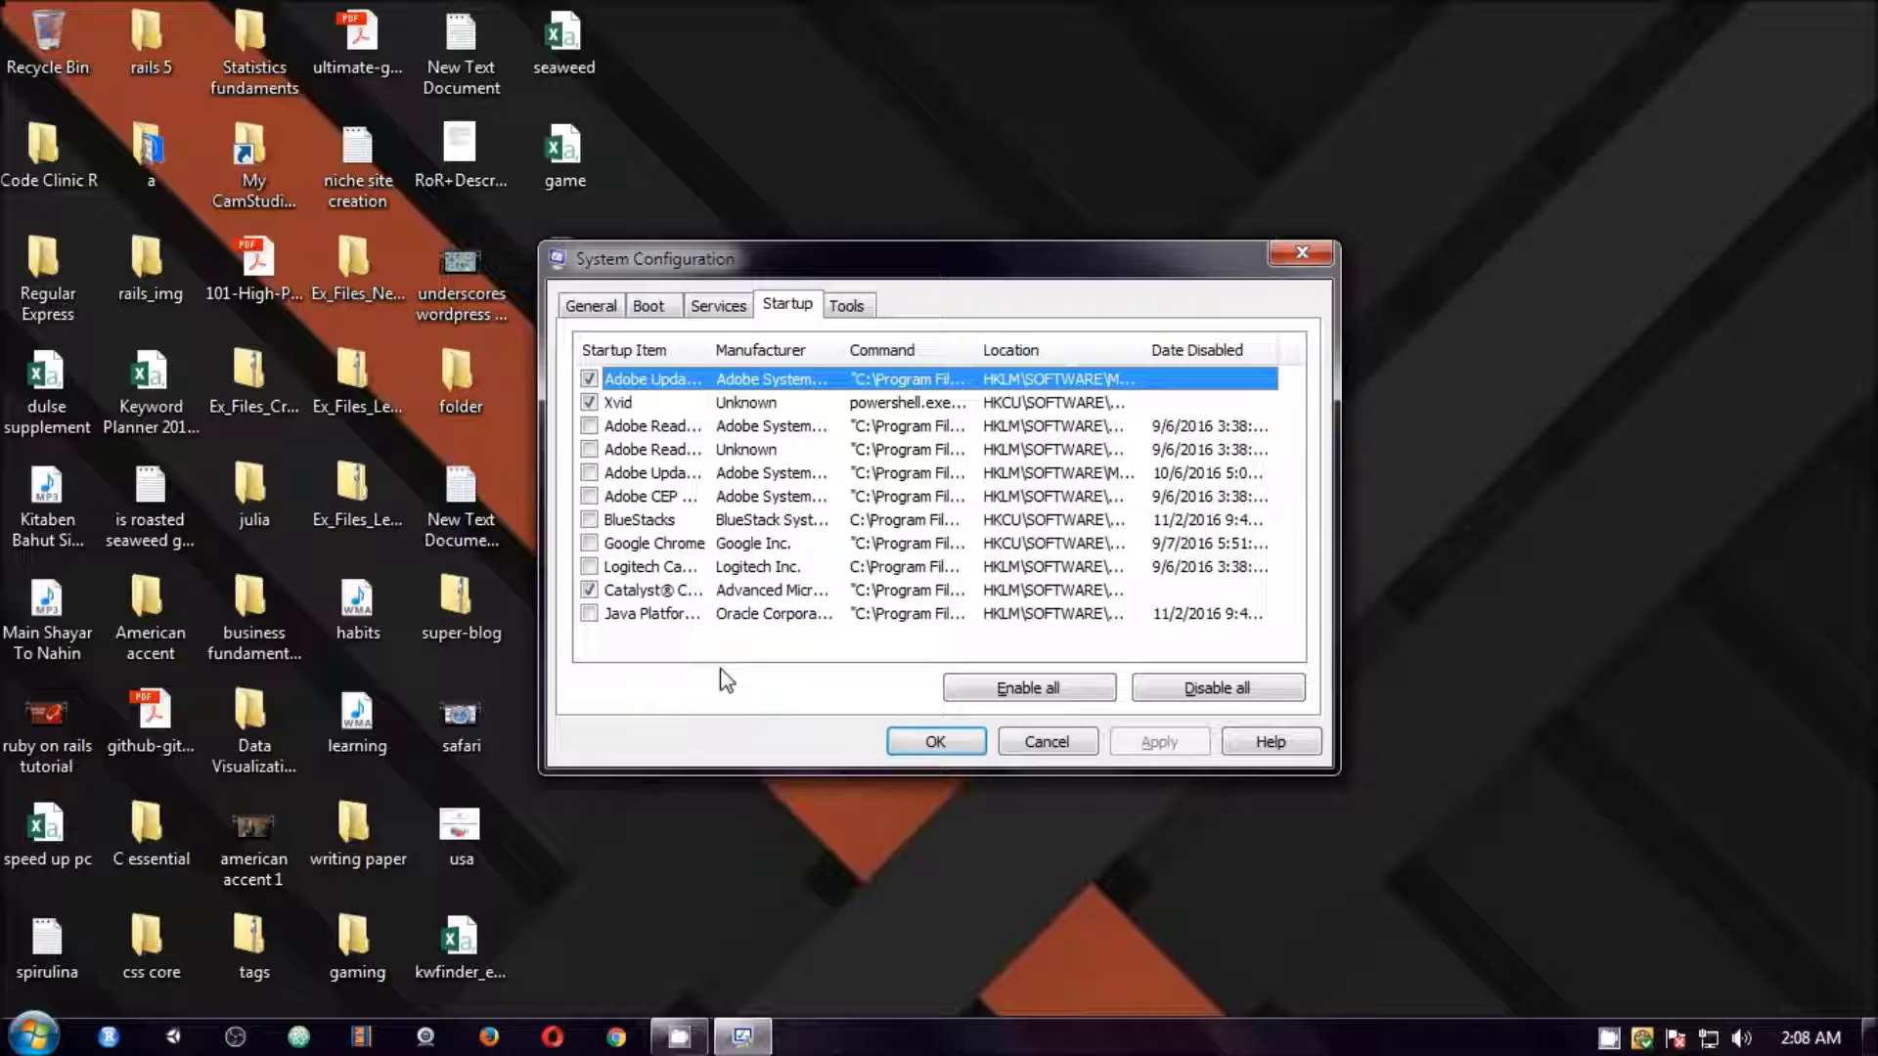
click(589, 591)
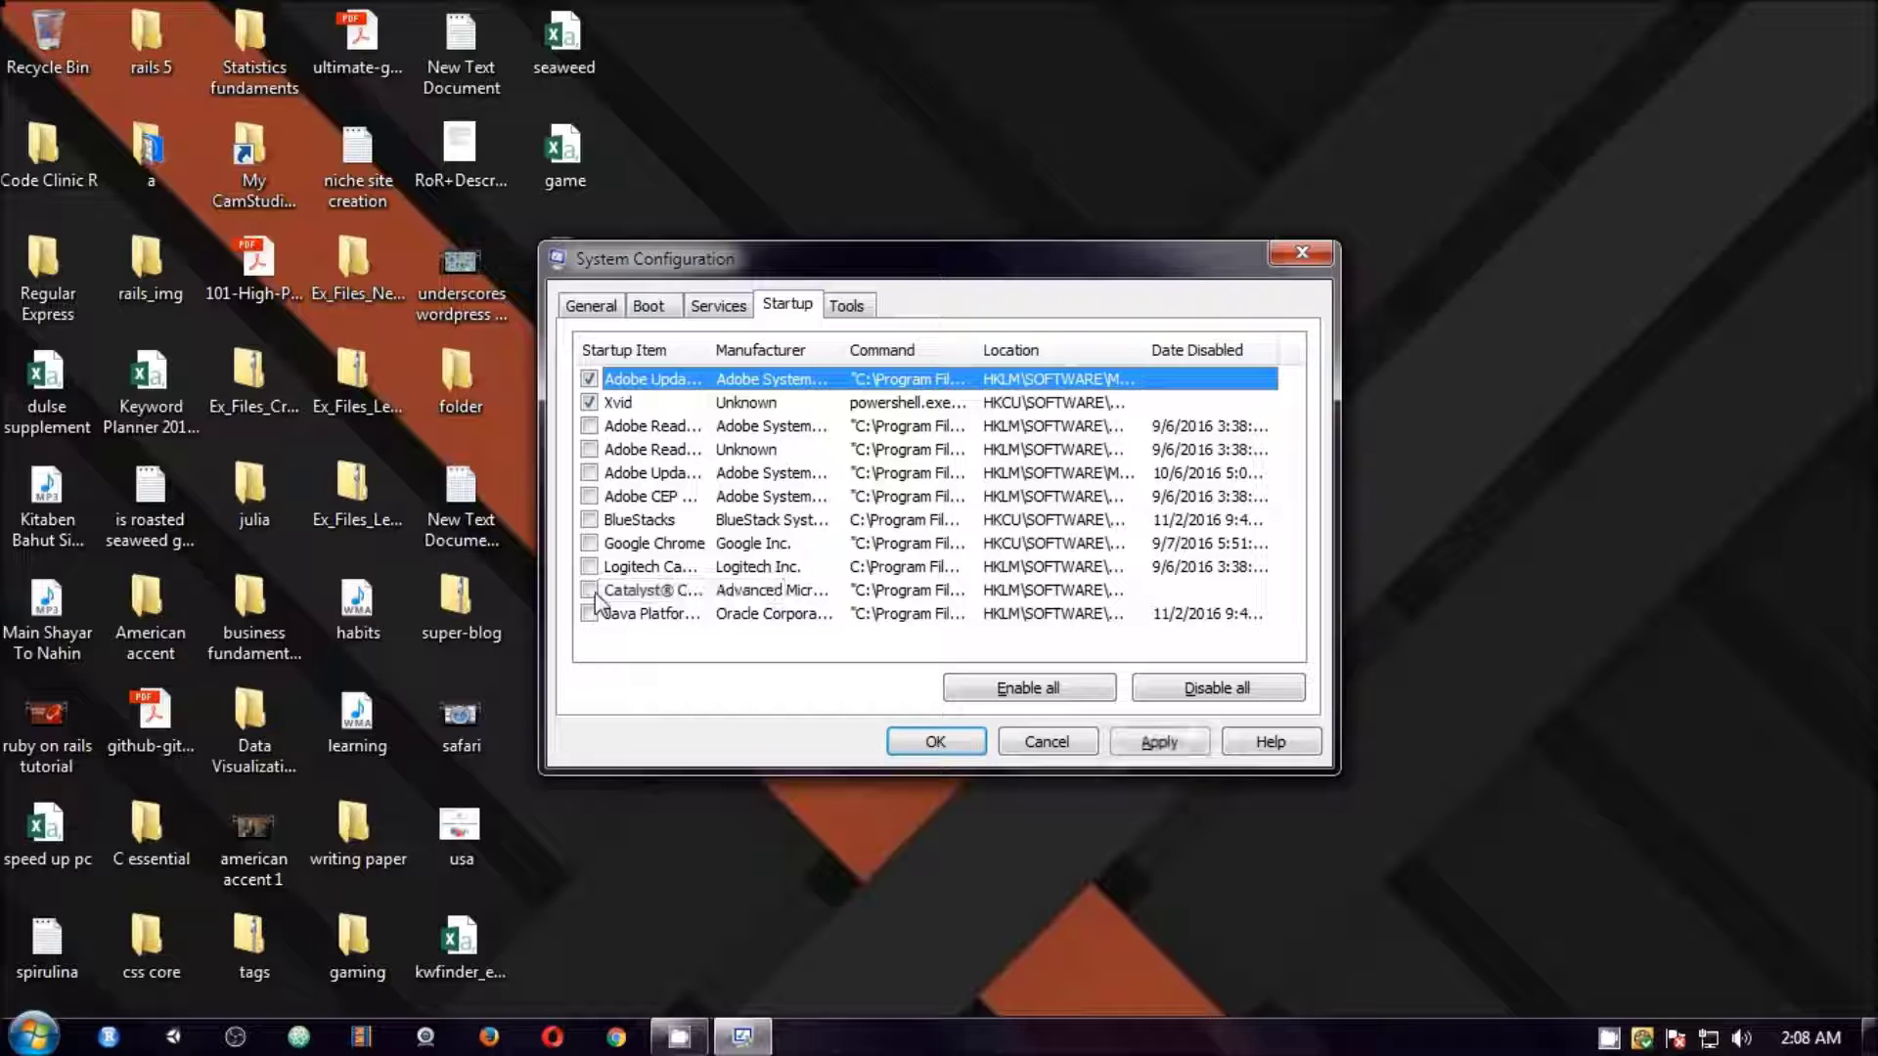
click(1158, 741)
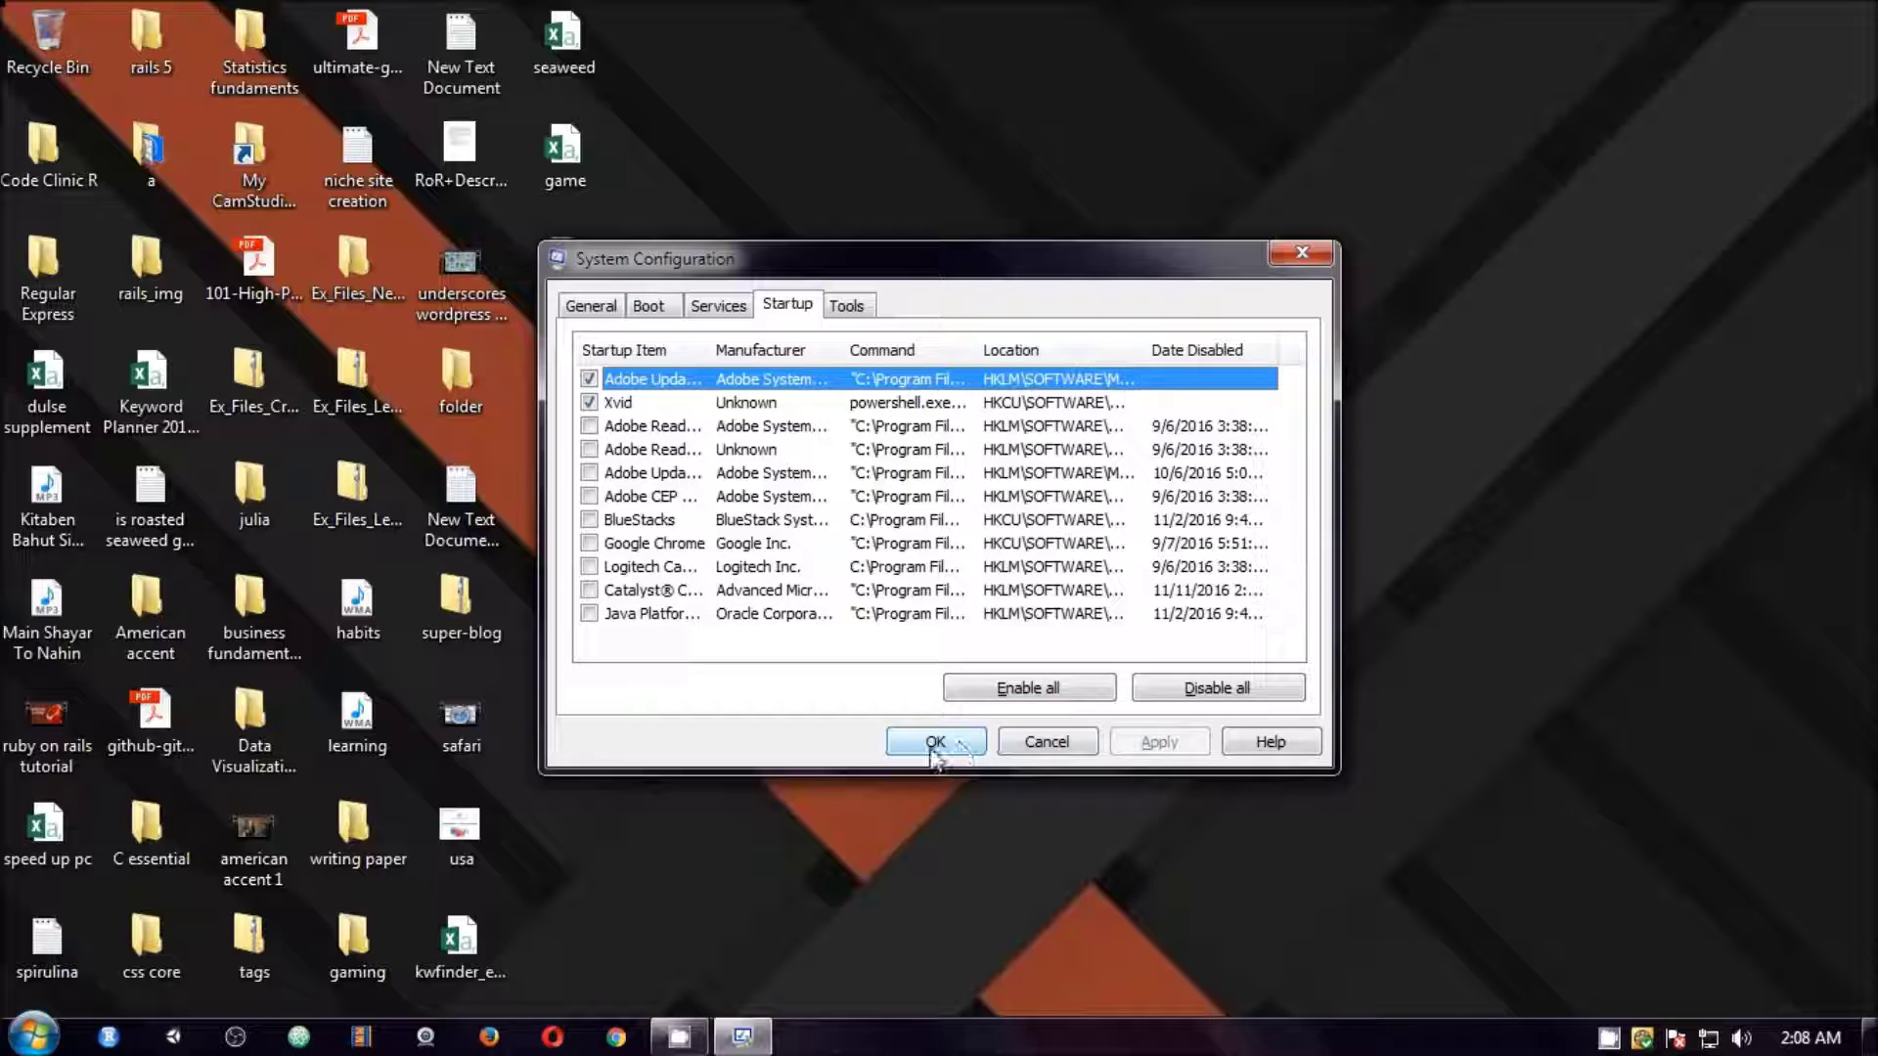
click(935, 744)
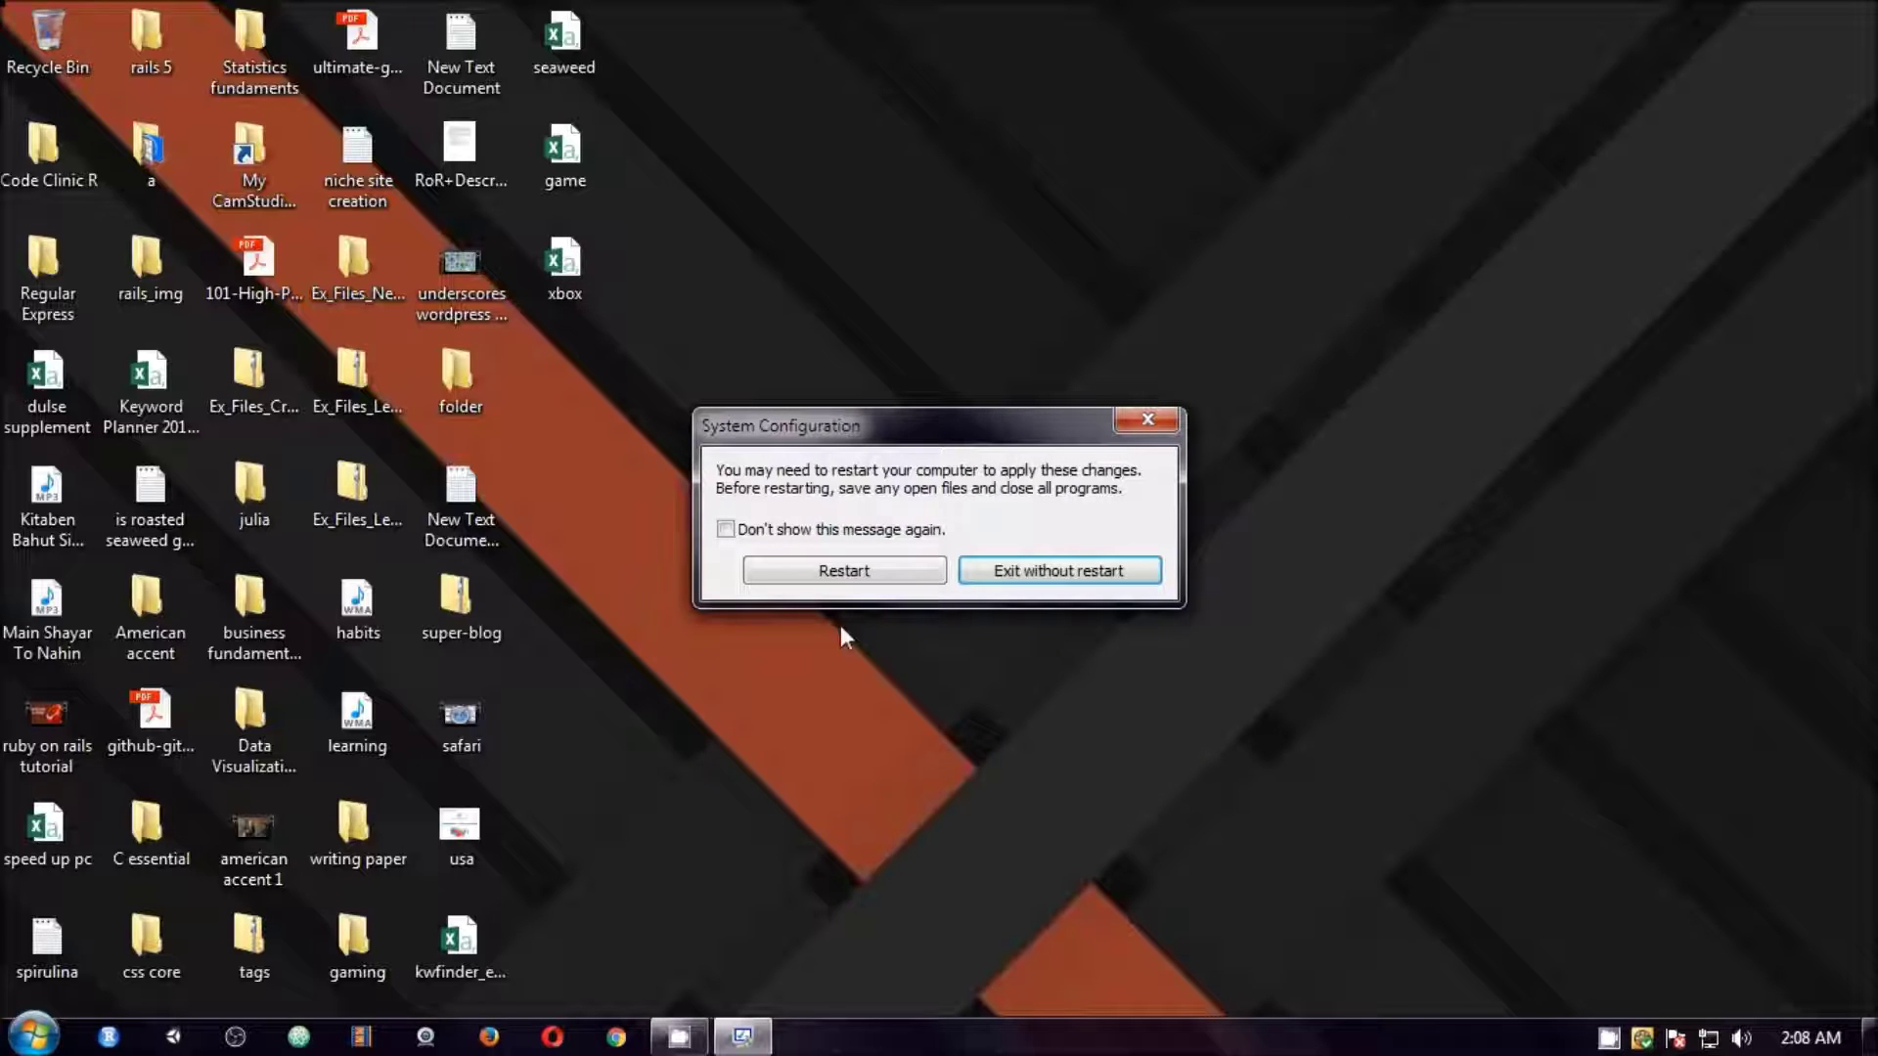
click(1014, 575)
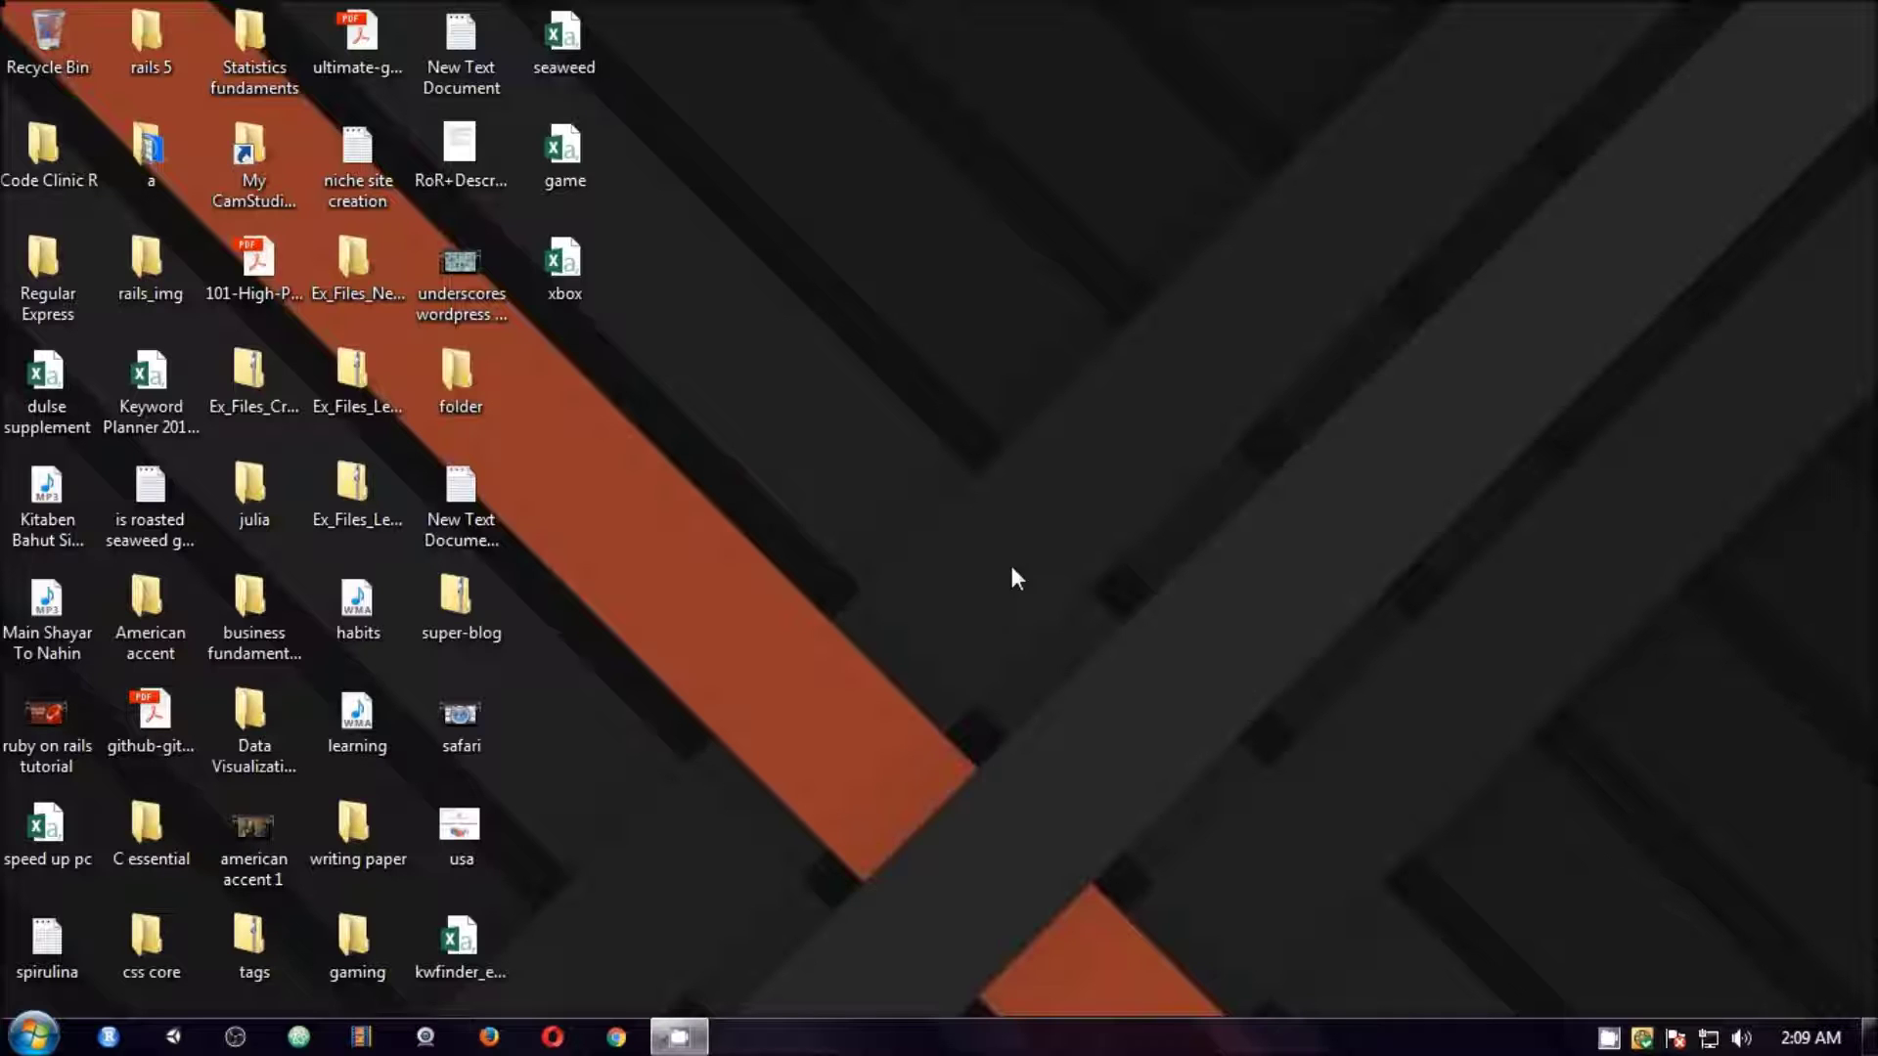
Launch Disk Defragmenter via a 'defr' search, defragment drive (C:), and minimize it
key(super)
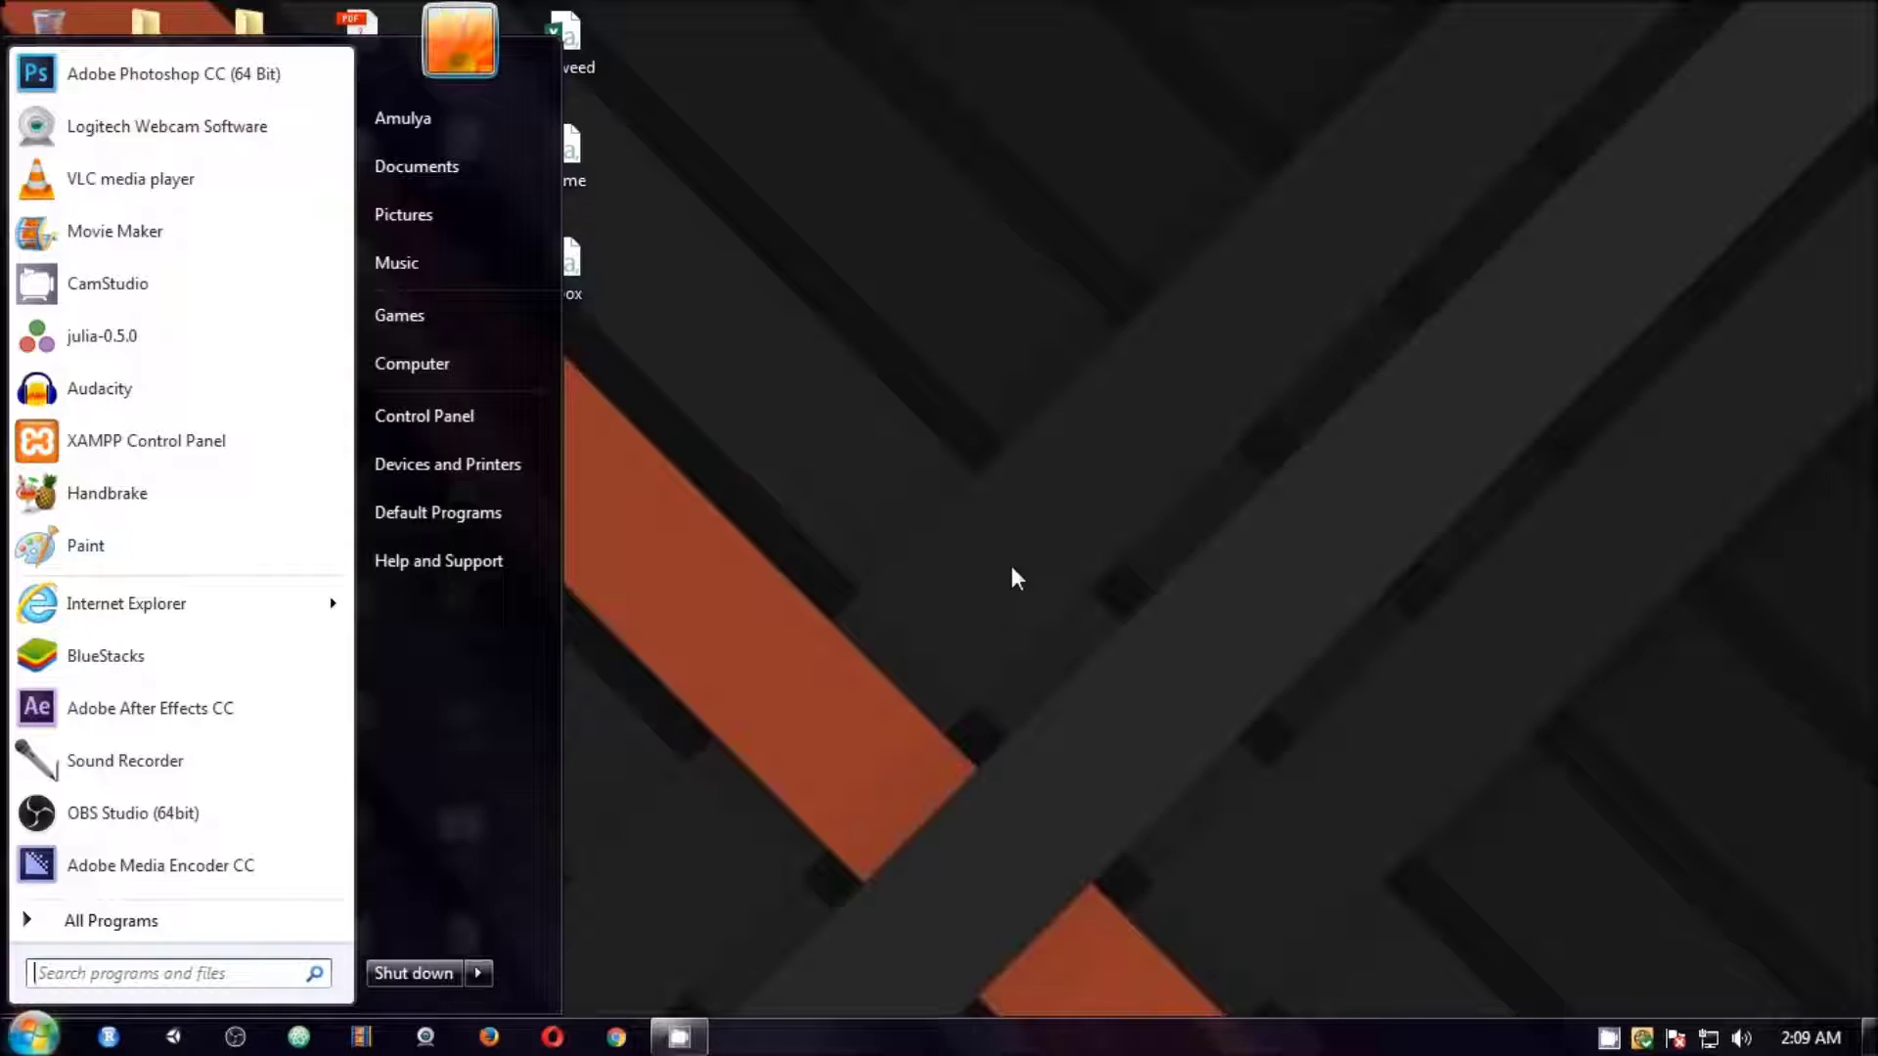
text(defr)
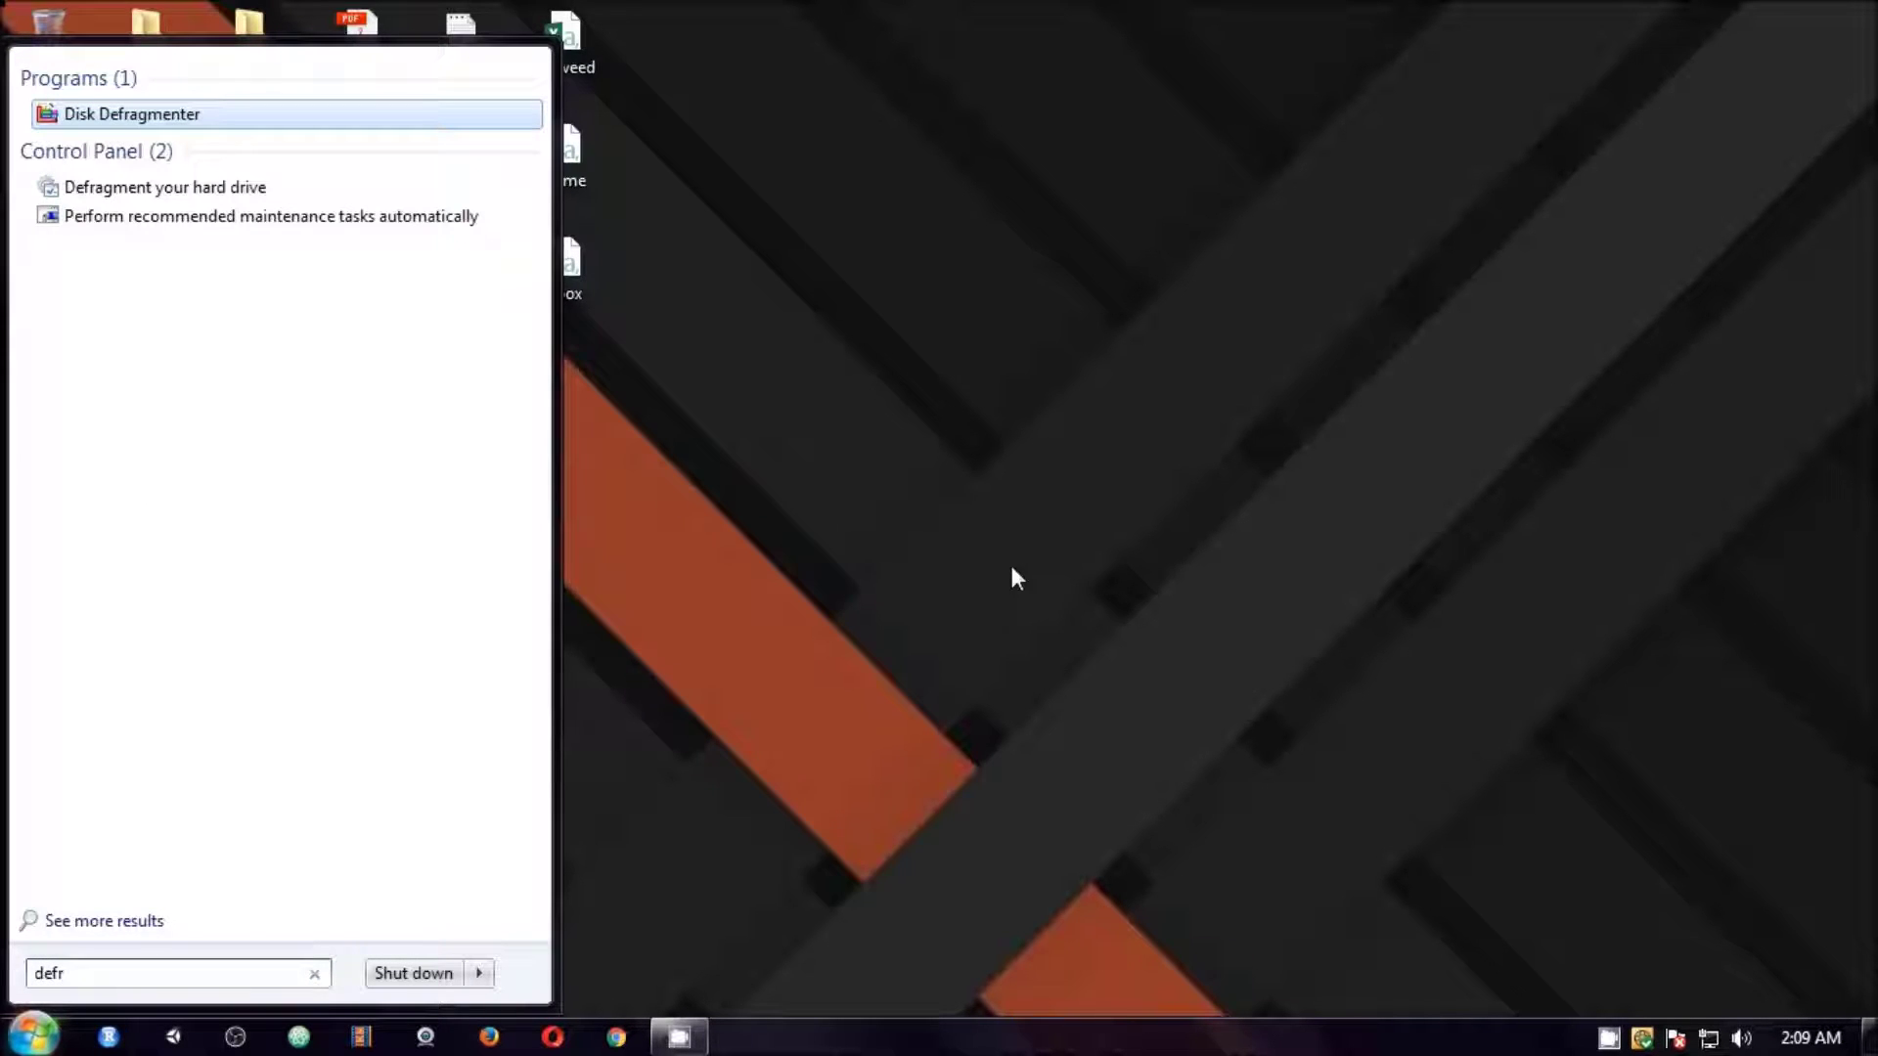
click(181, 123)
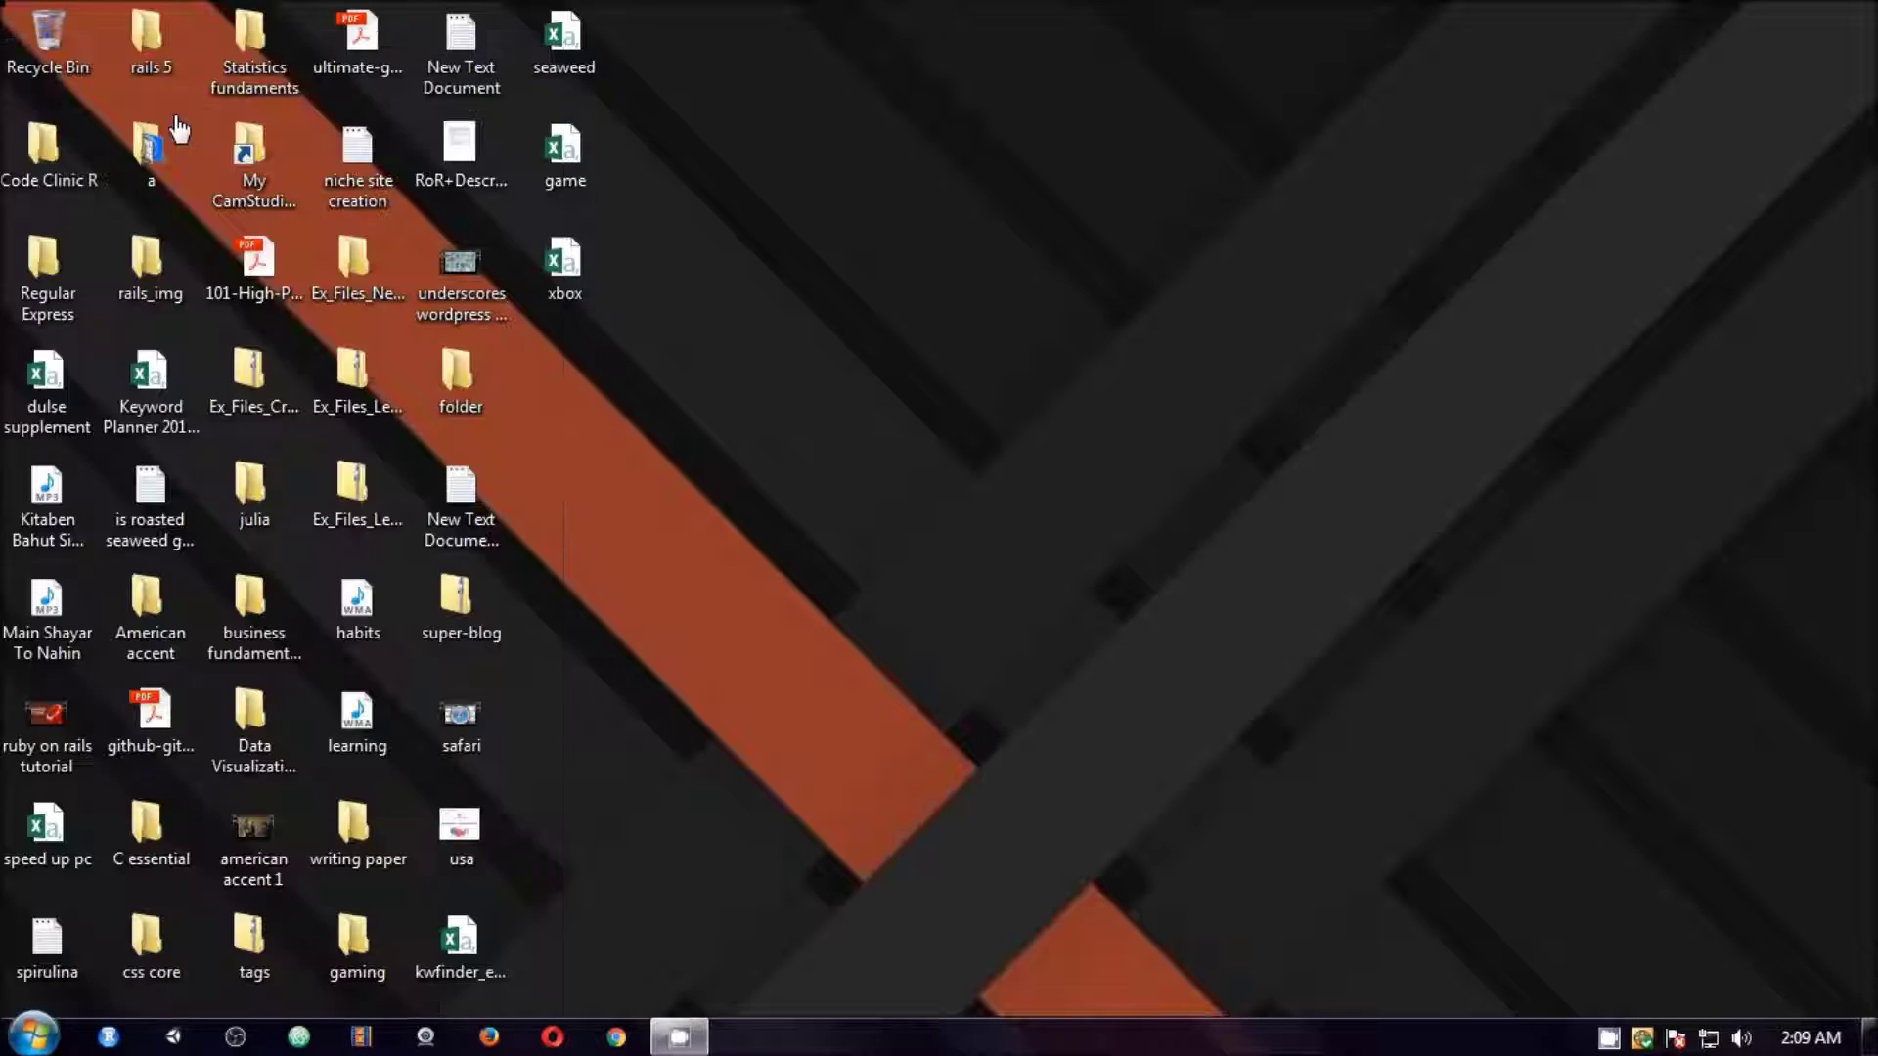
click(843, 531)
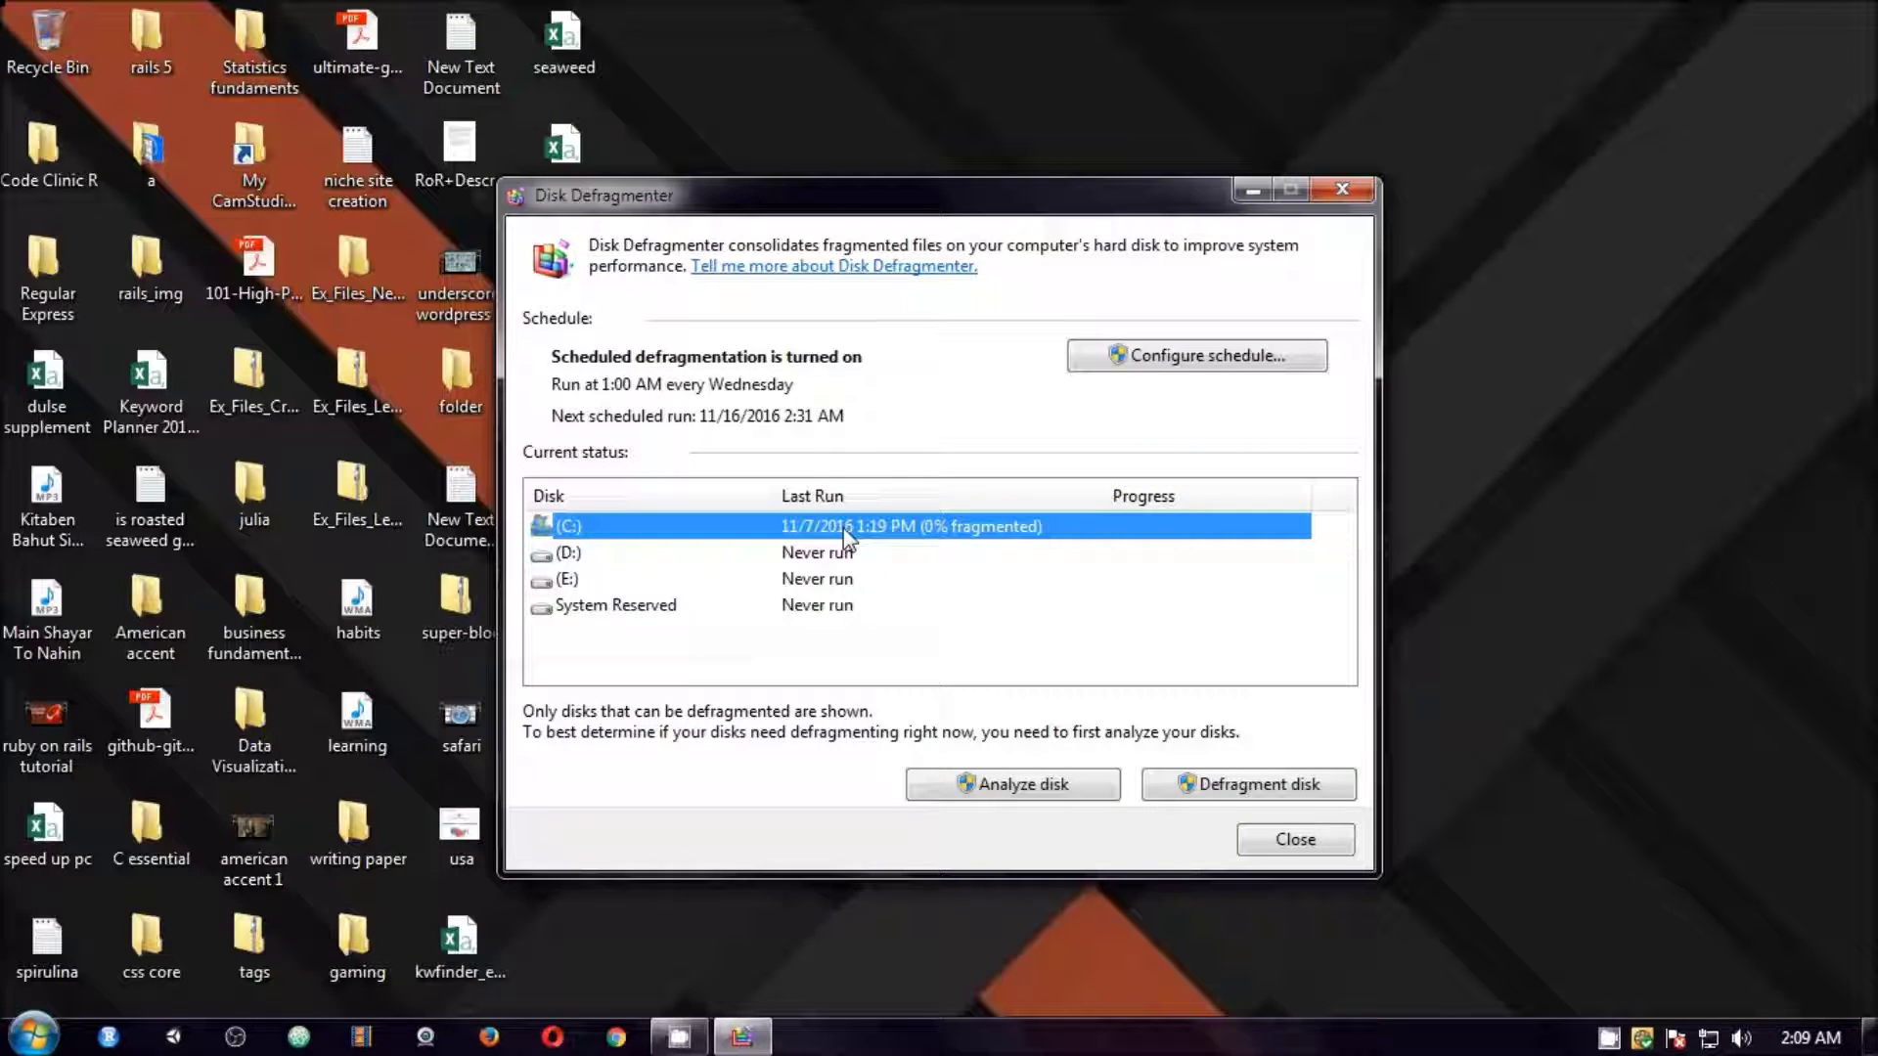
click(1257, 794)
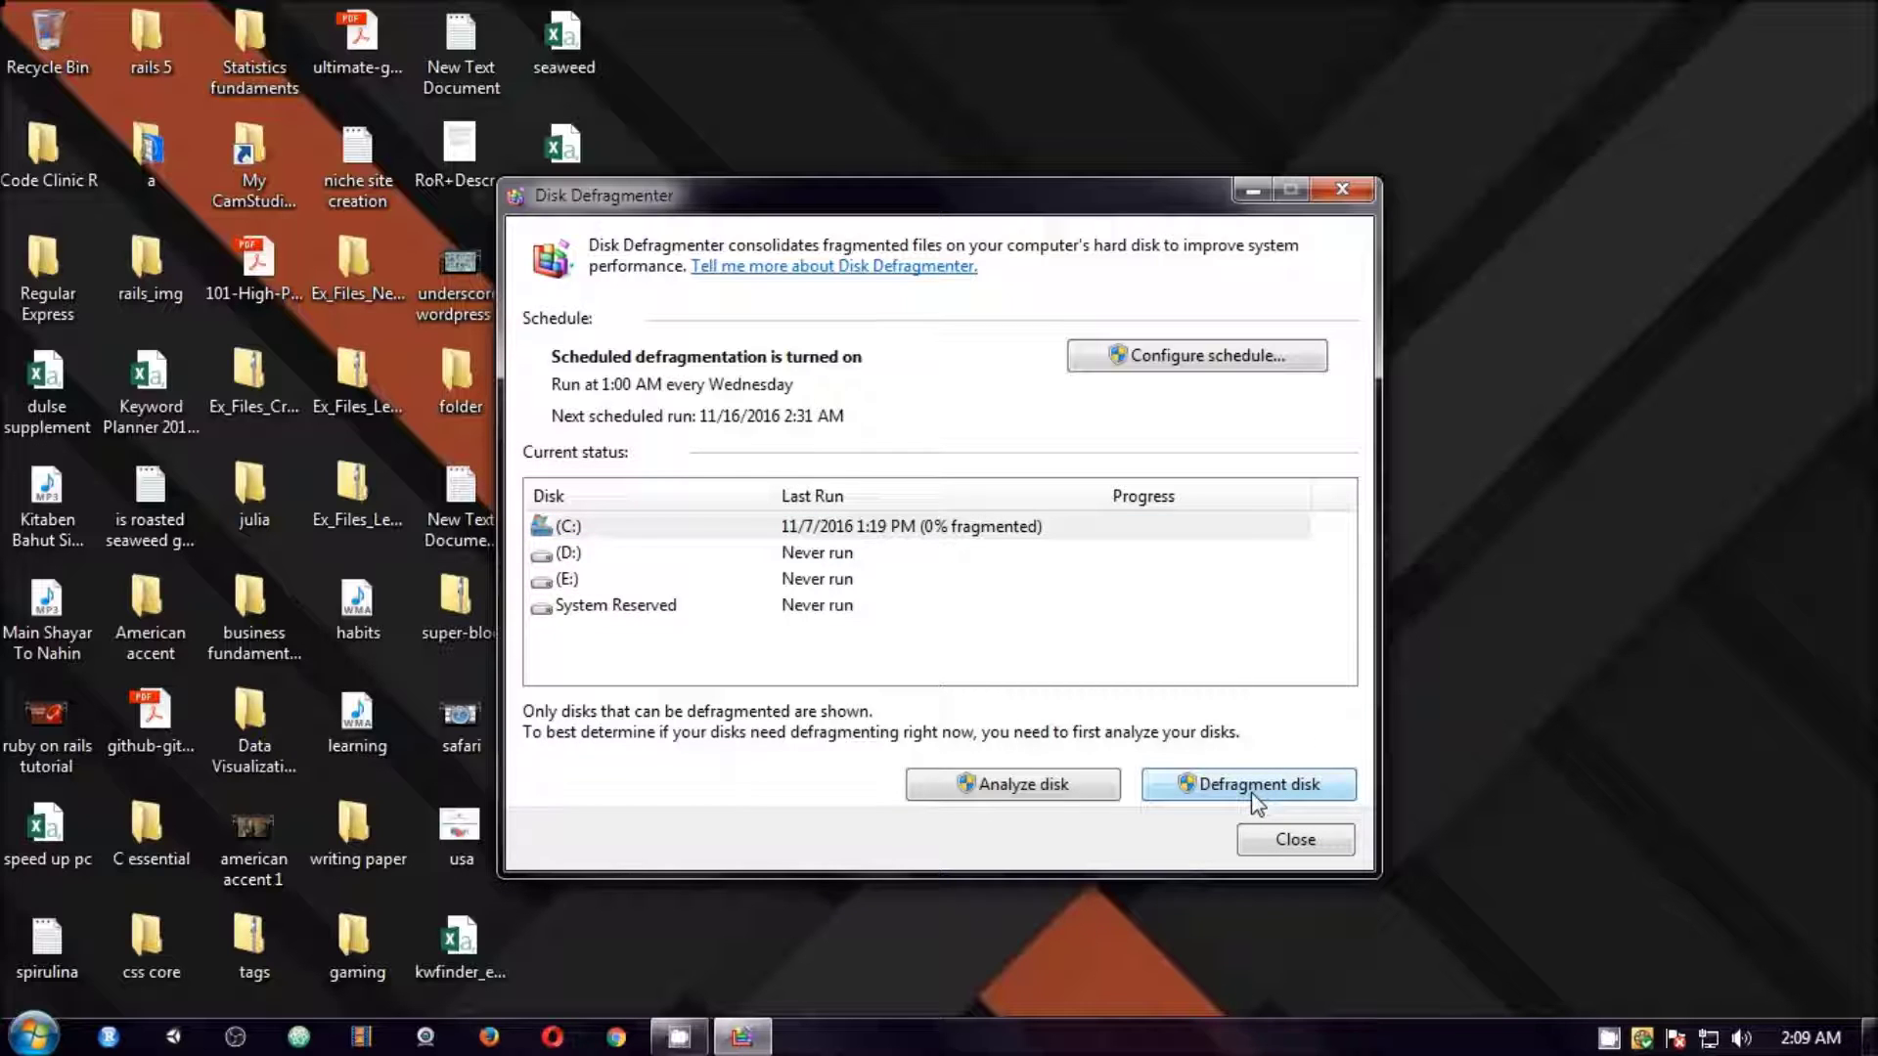
click(1252, 793)
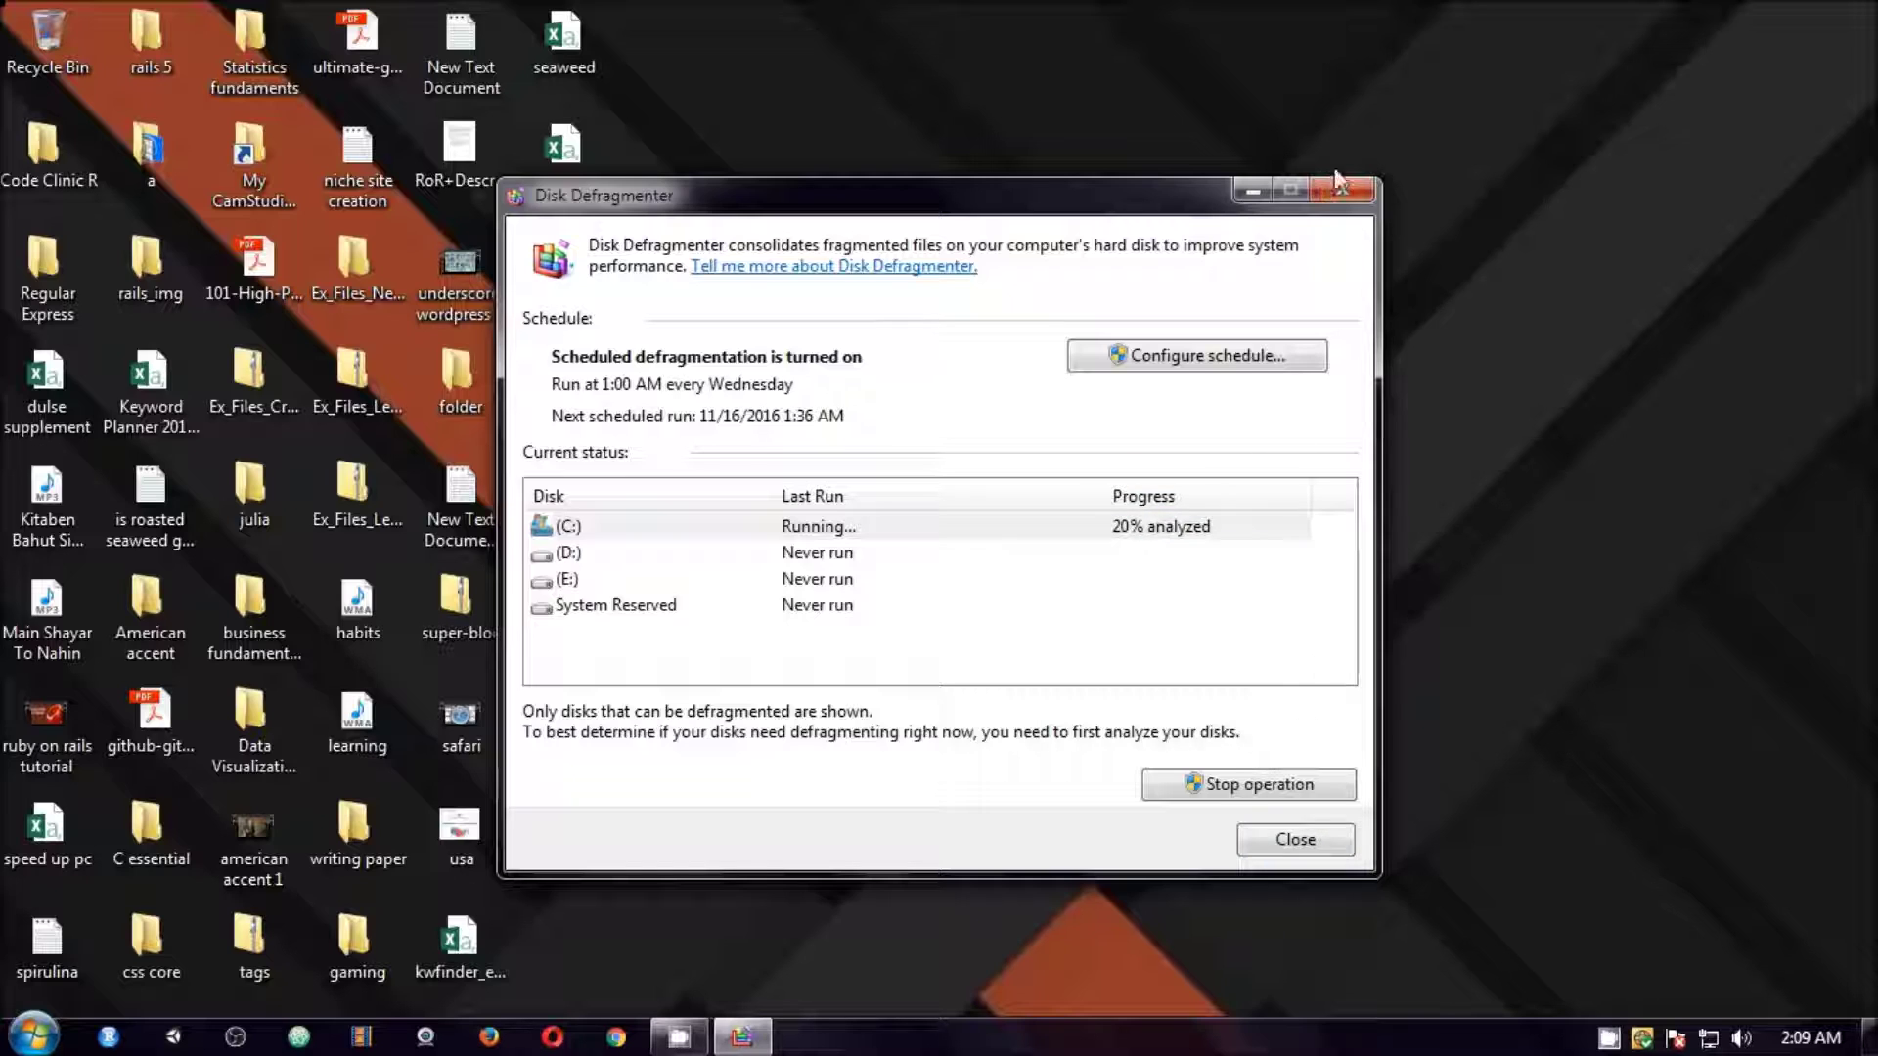
click(1255, 189)
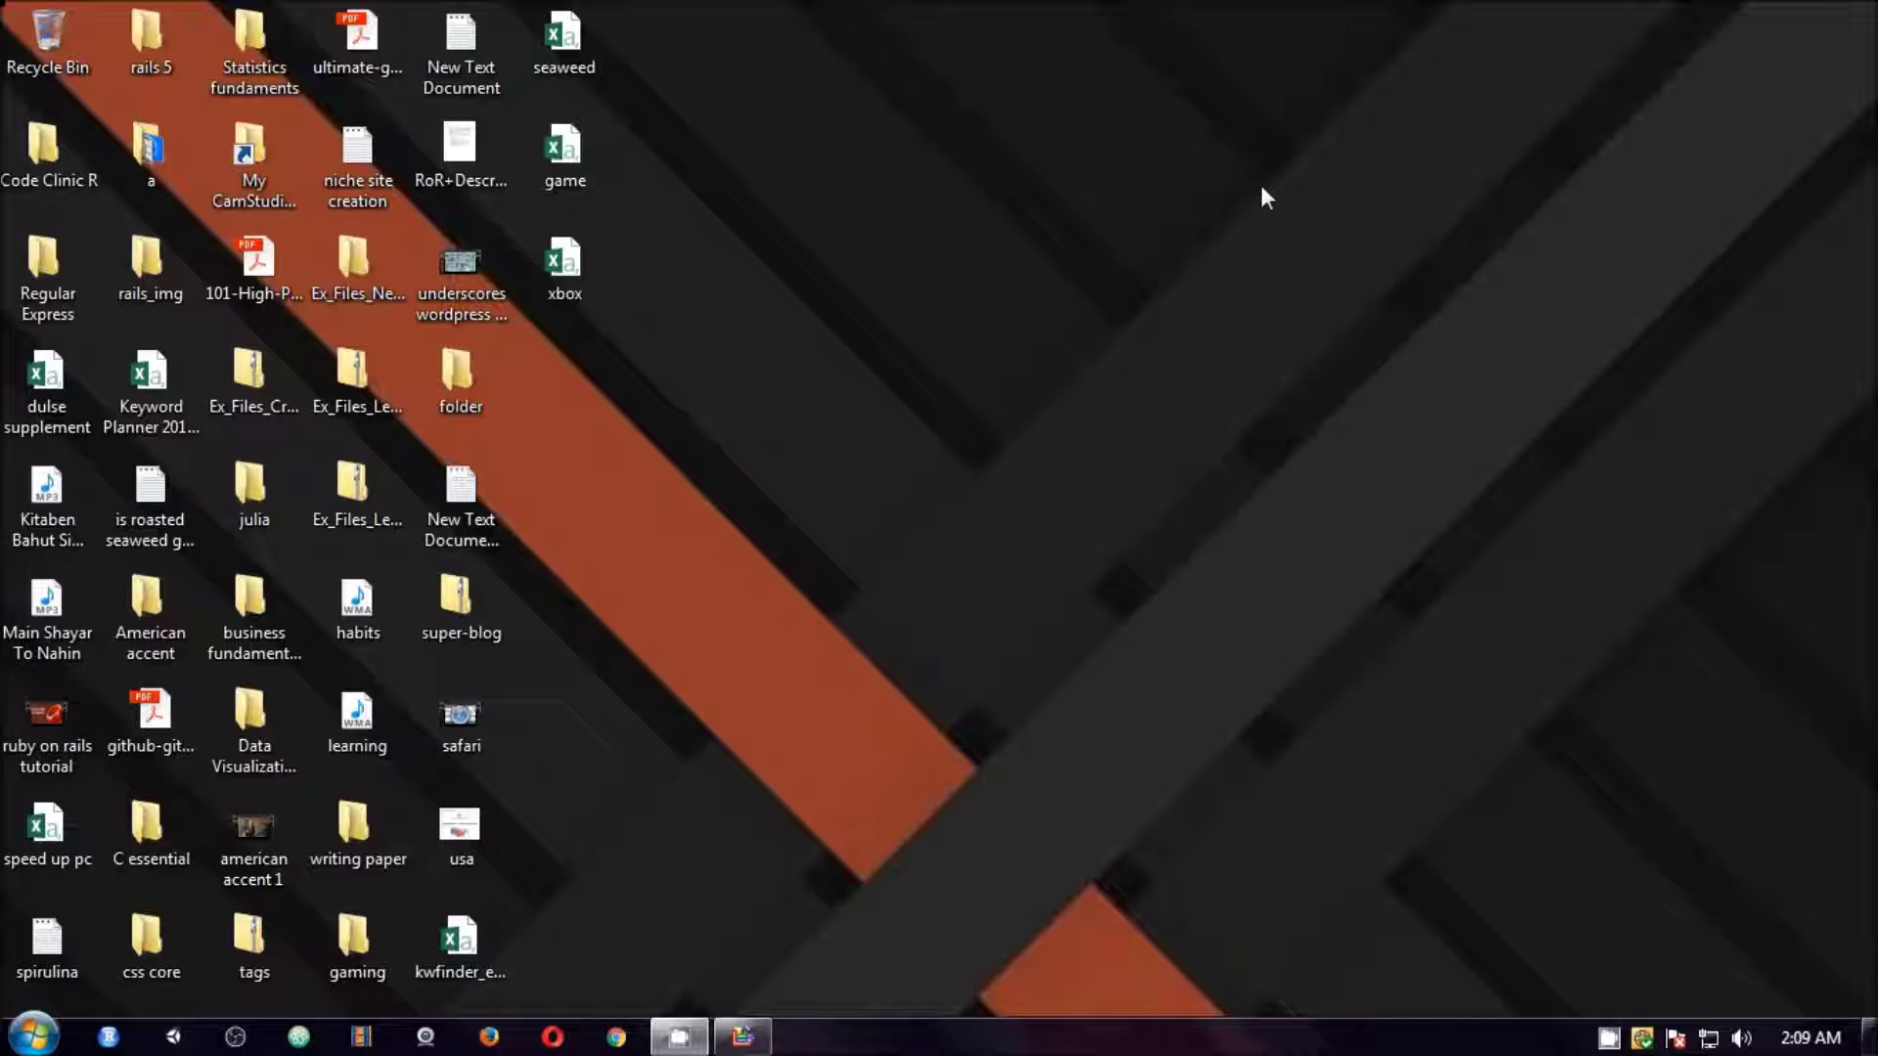
Launch Disk Cleanup from a 'disk cl' Start search, keeping drive (C:) selected
key(super)
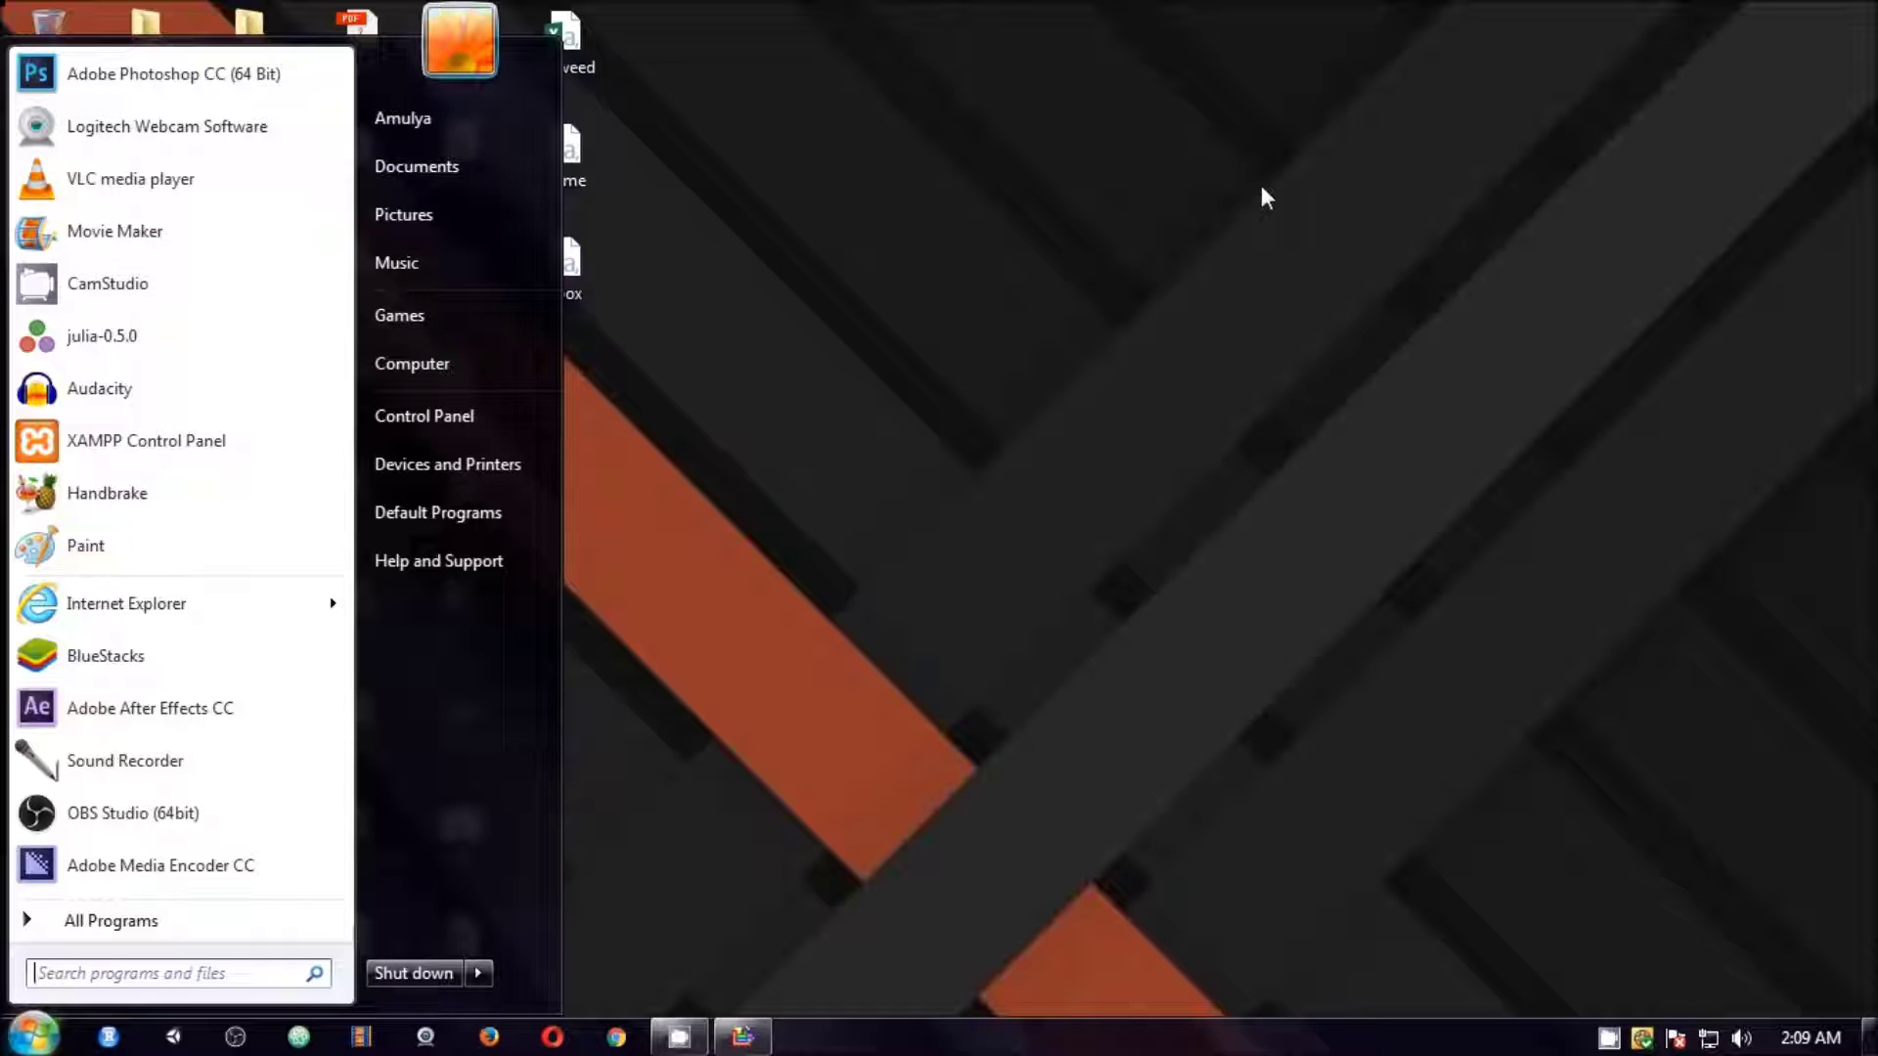
text(disk)
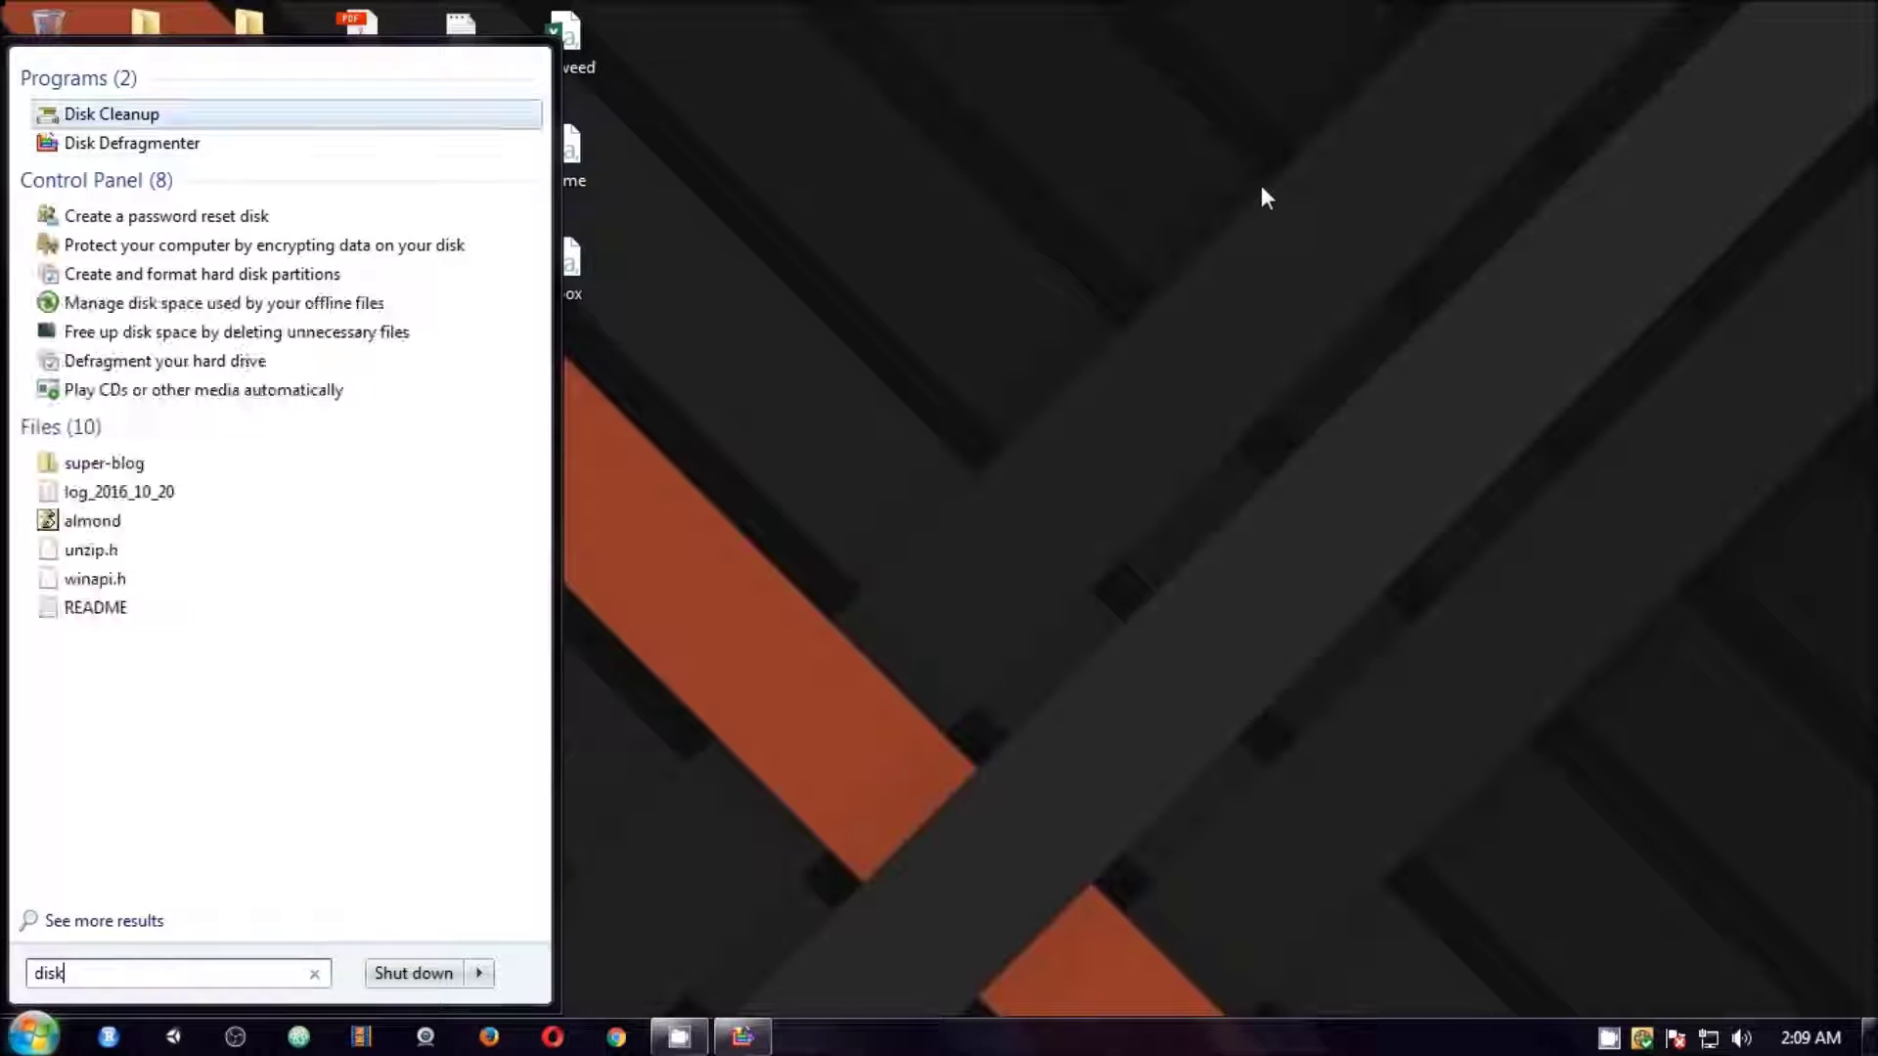
text( cl)
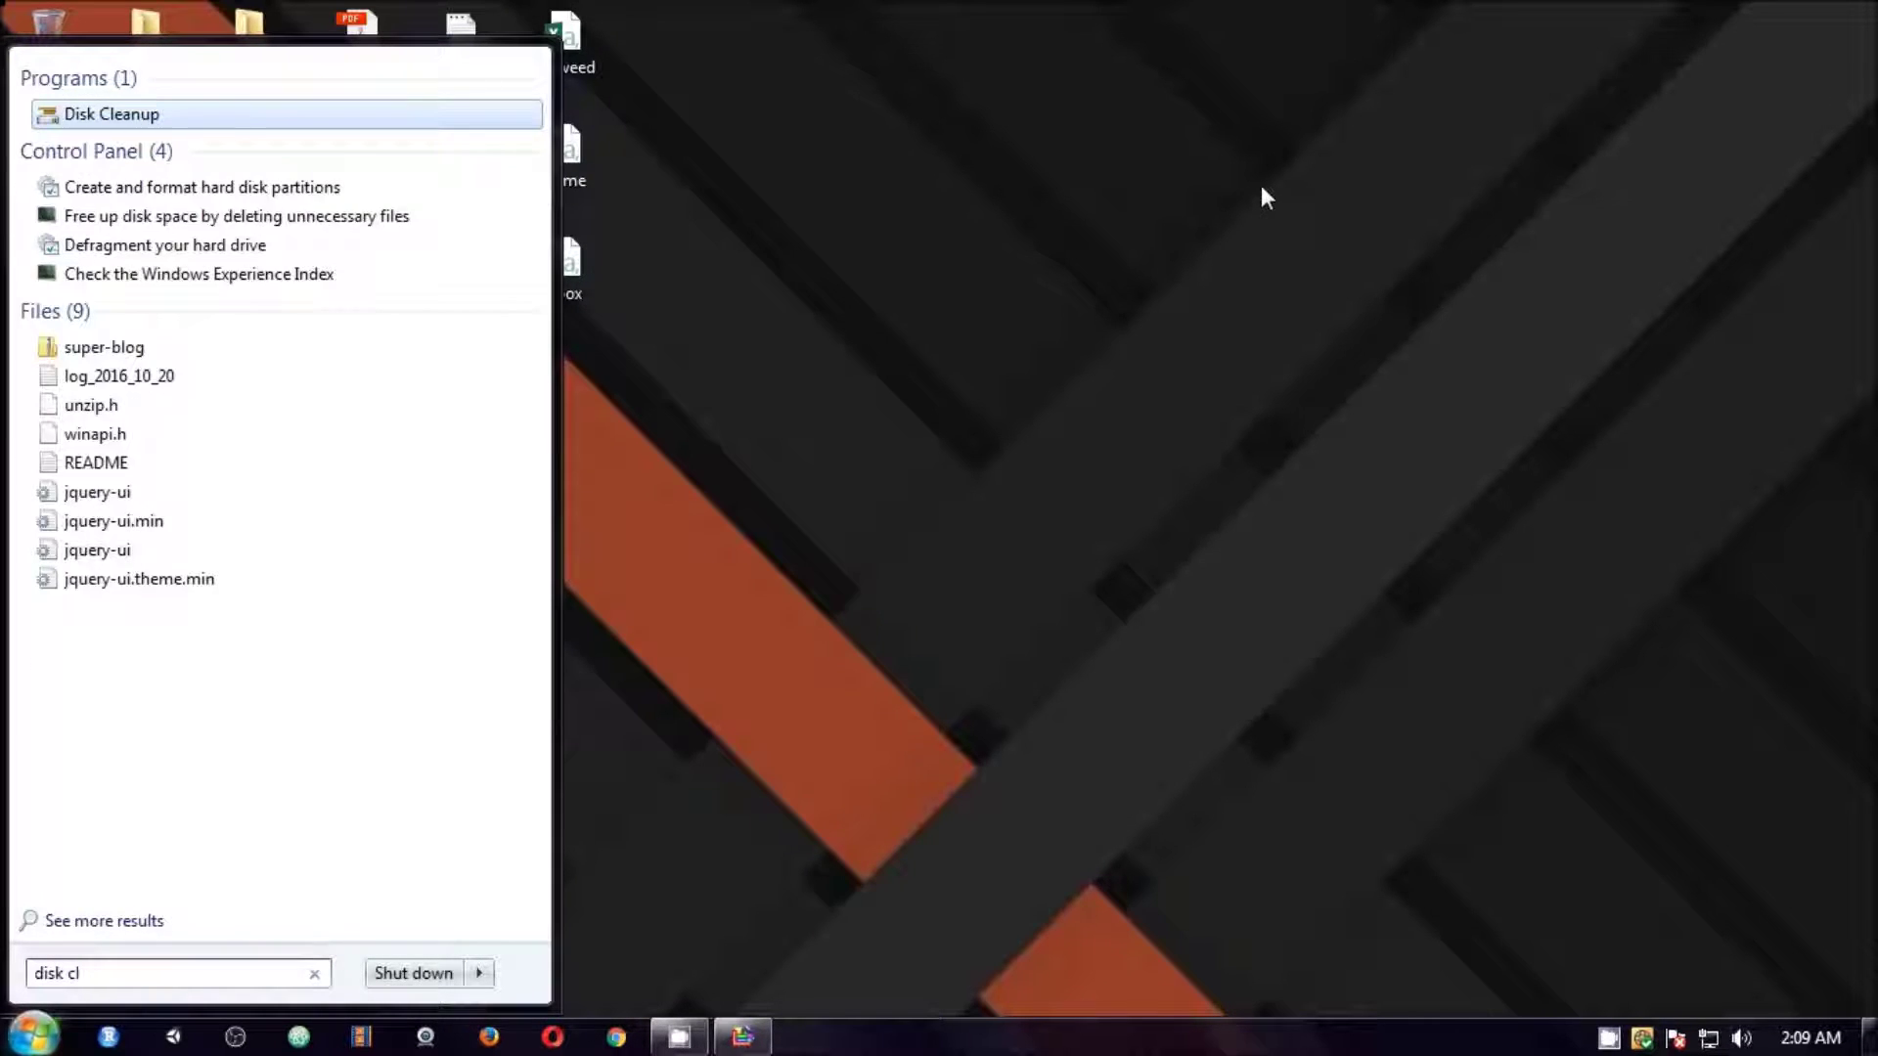
click(149, 116)
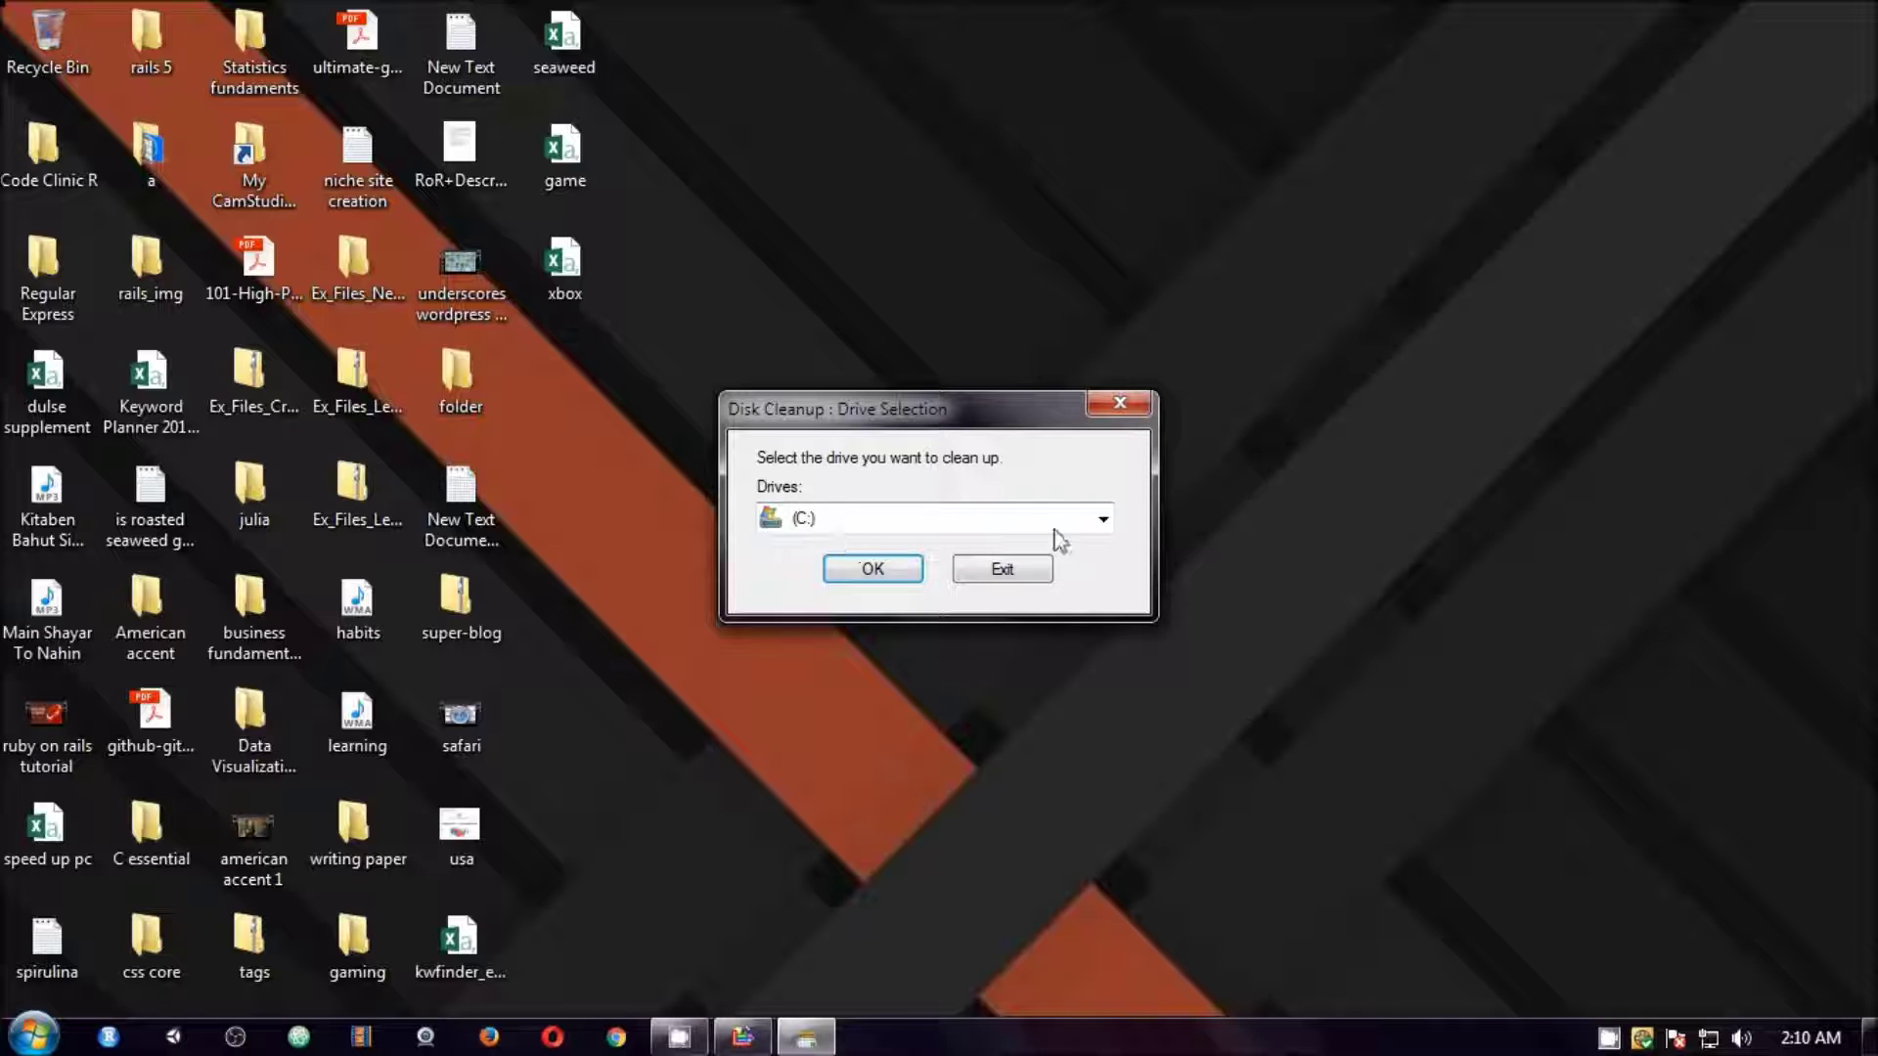
click(1104, 519)
click(981, 468)
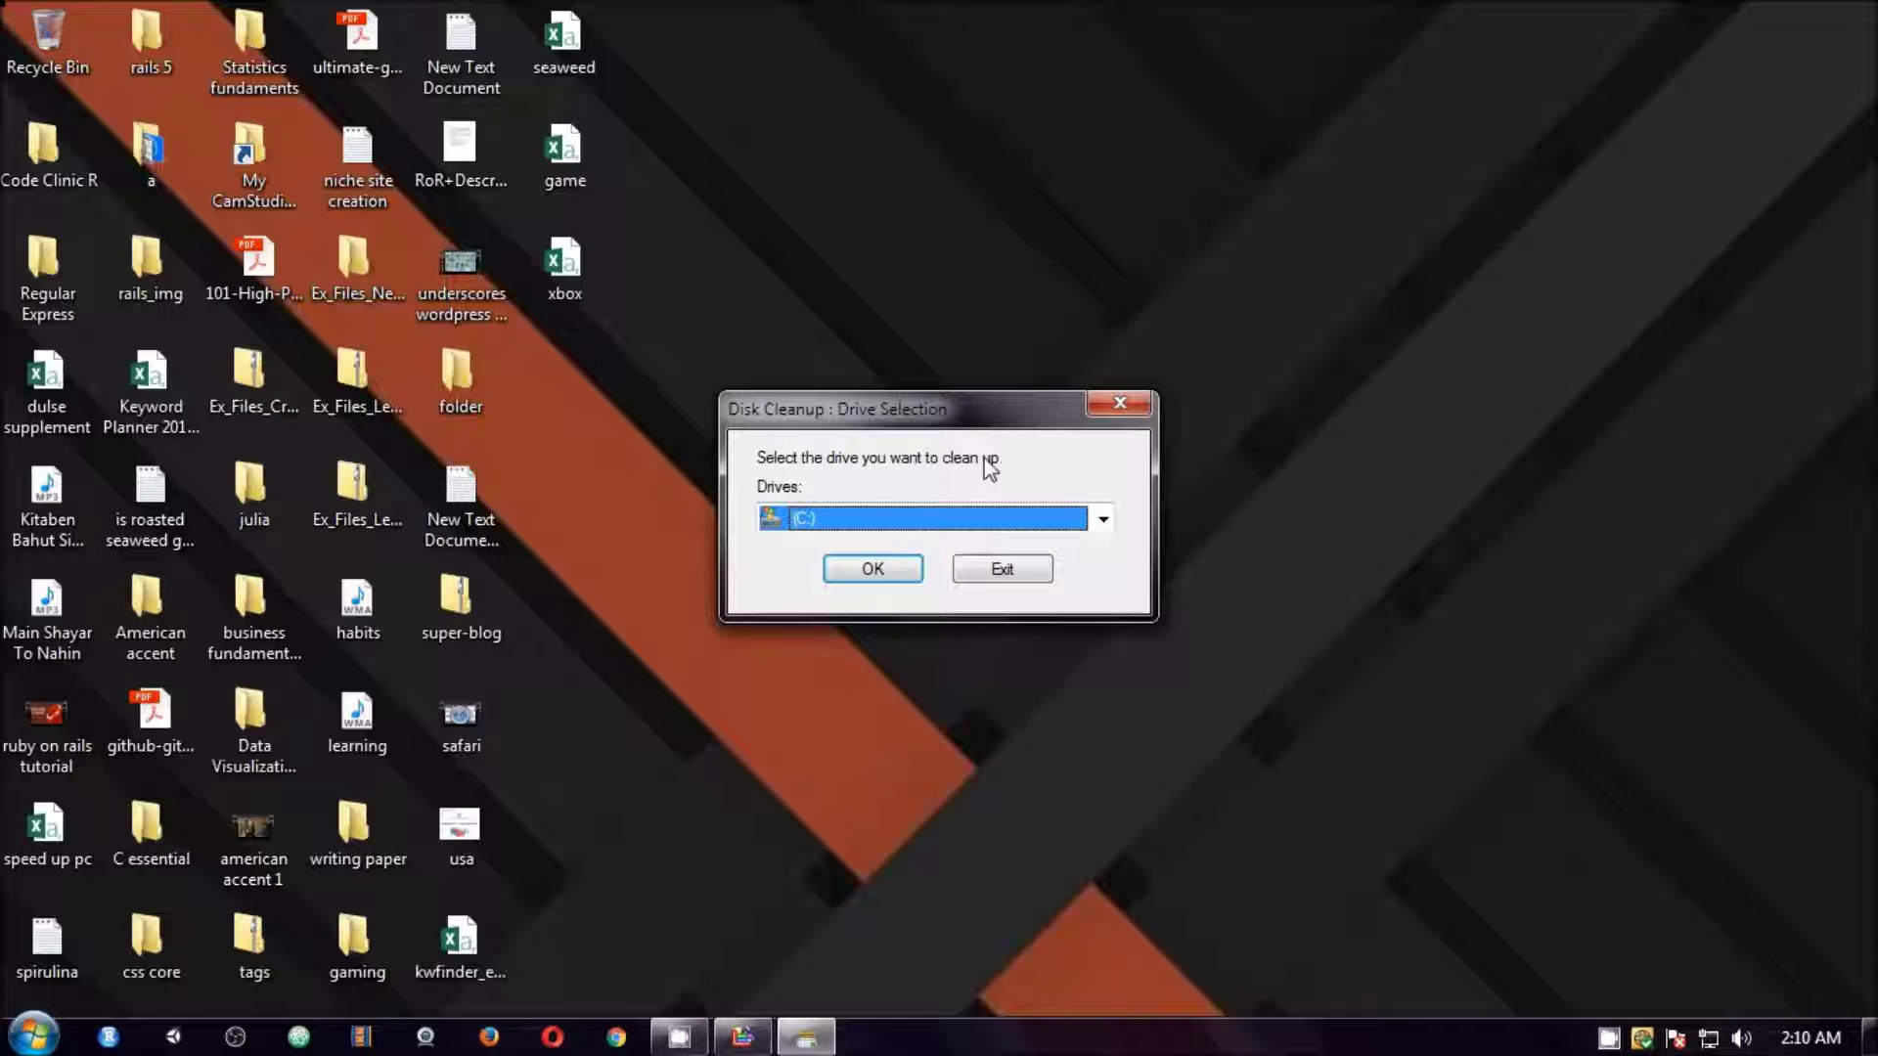
Confirm drive (C:) and tick Debug Dump Files, Recycle Bin, Setup Log Files, memory dumps and Temporary files
click(876, 573)
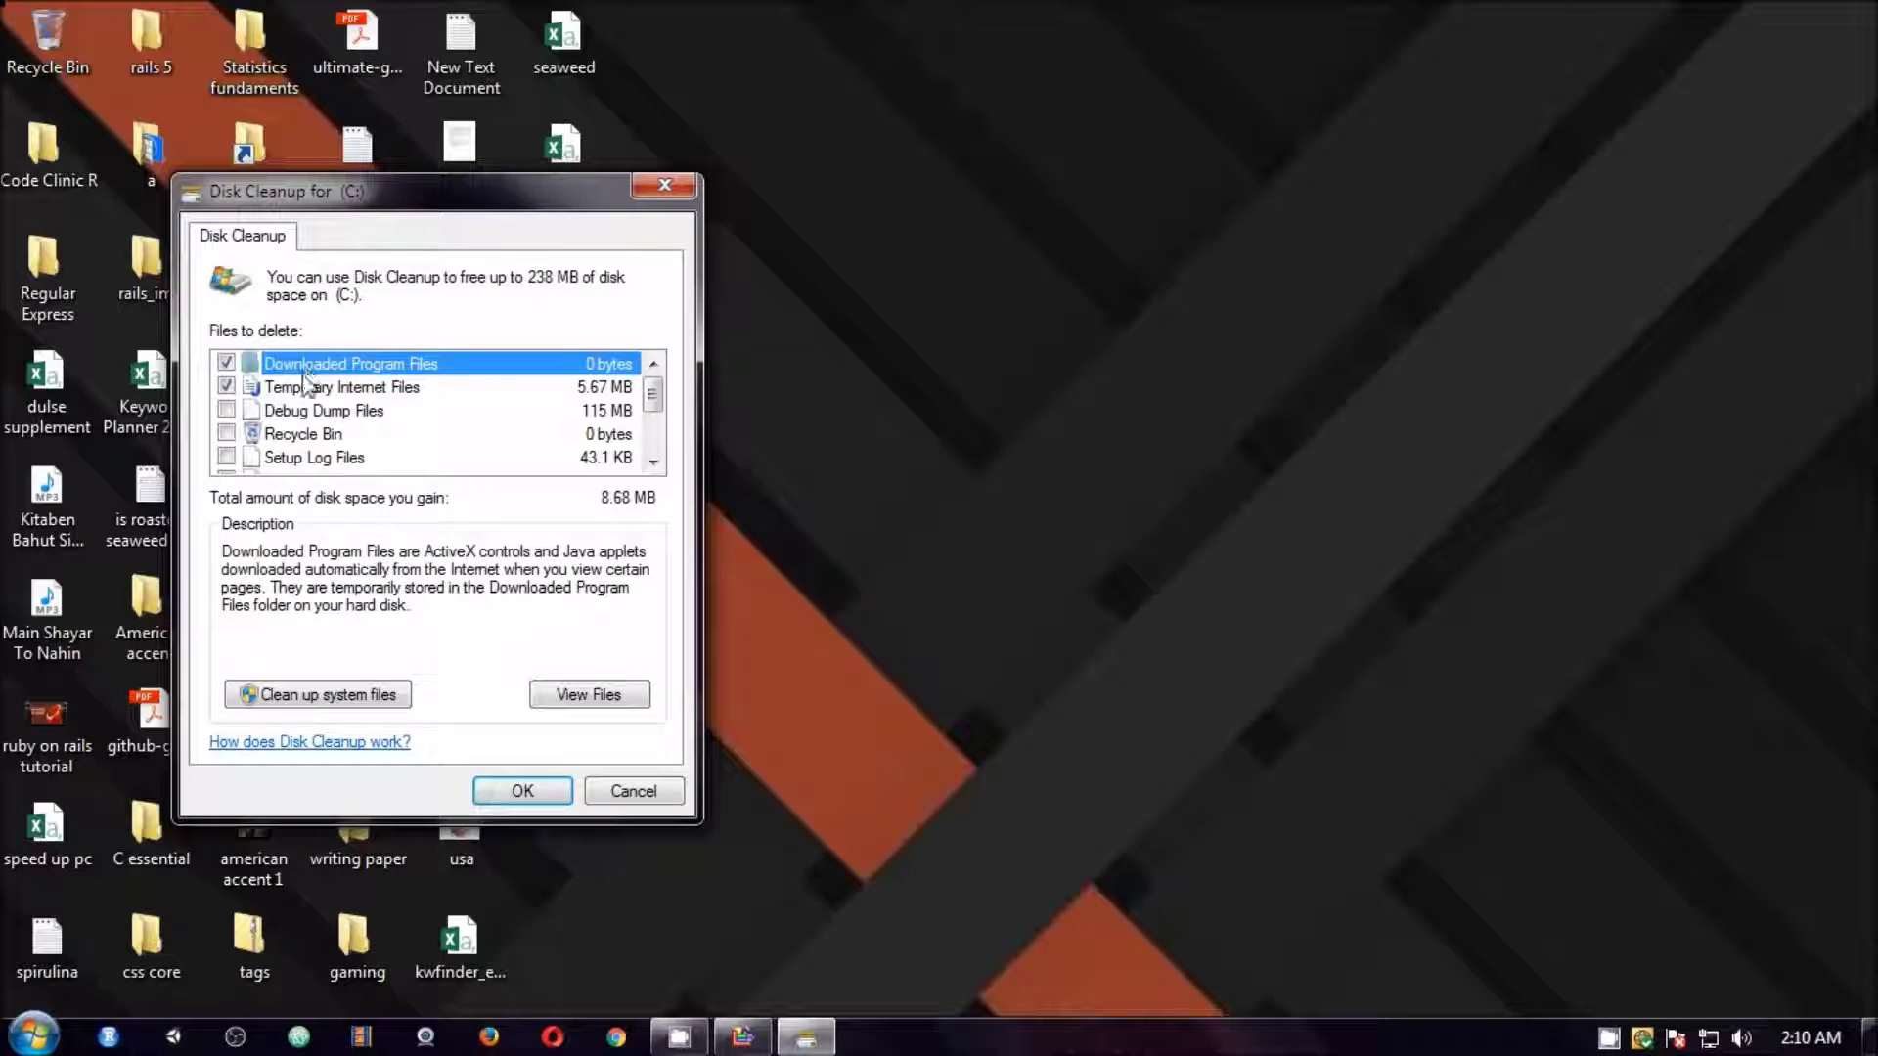
click(226, 410)
click(226, 433)
click(226, 456)
scroll(229, 452, down, 1)
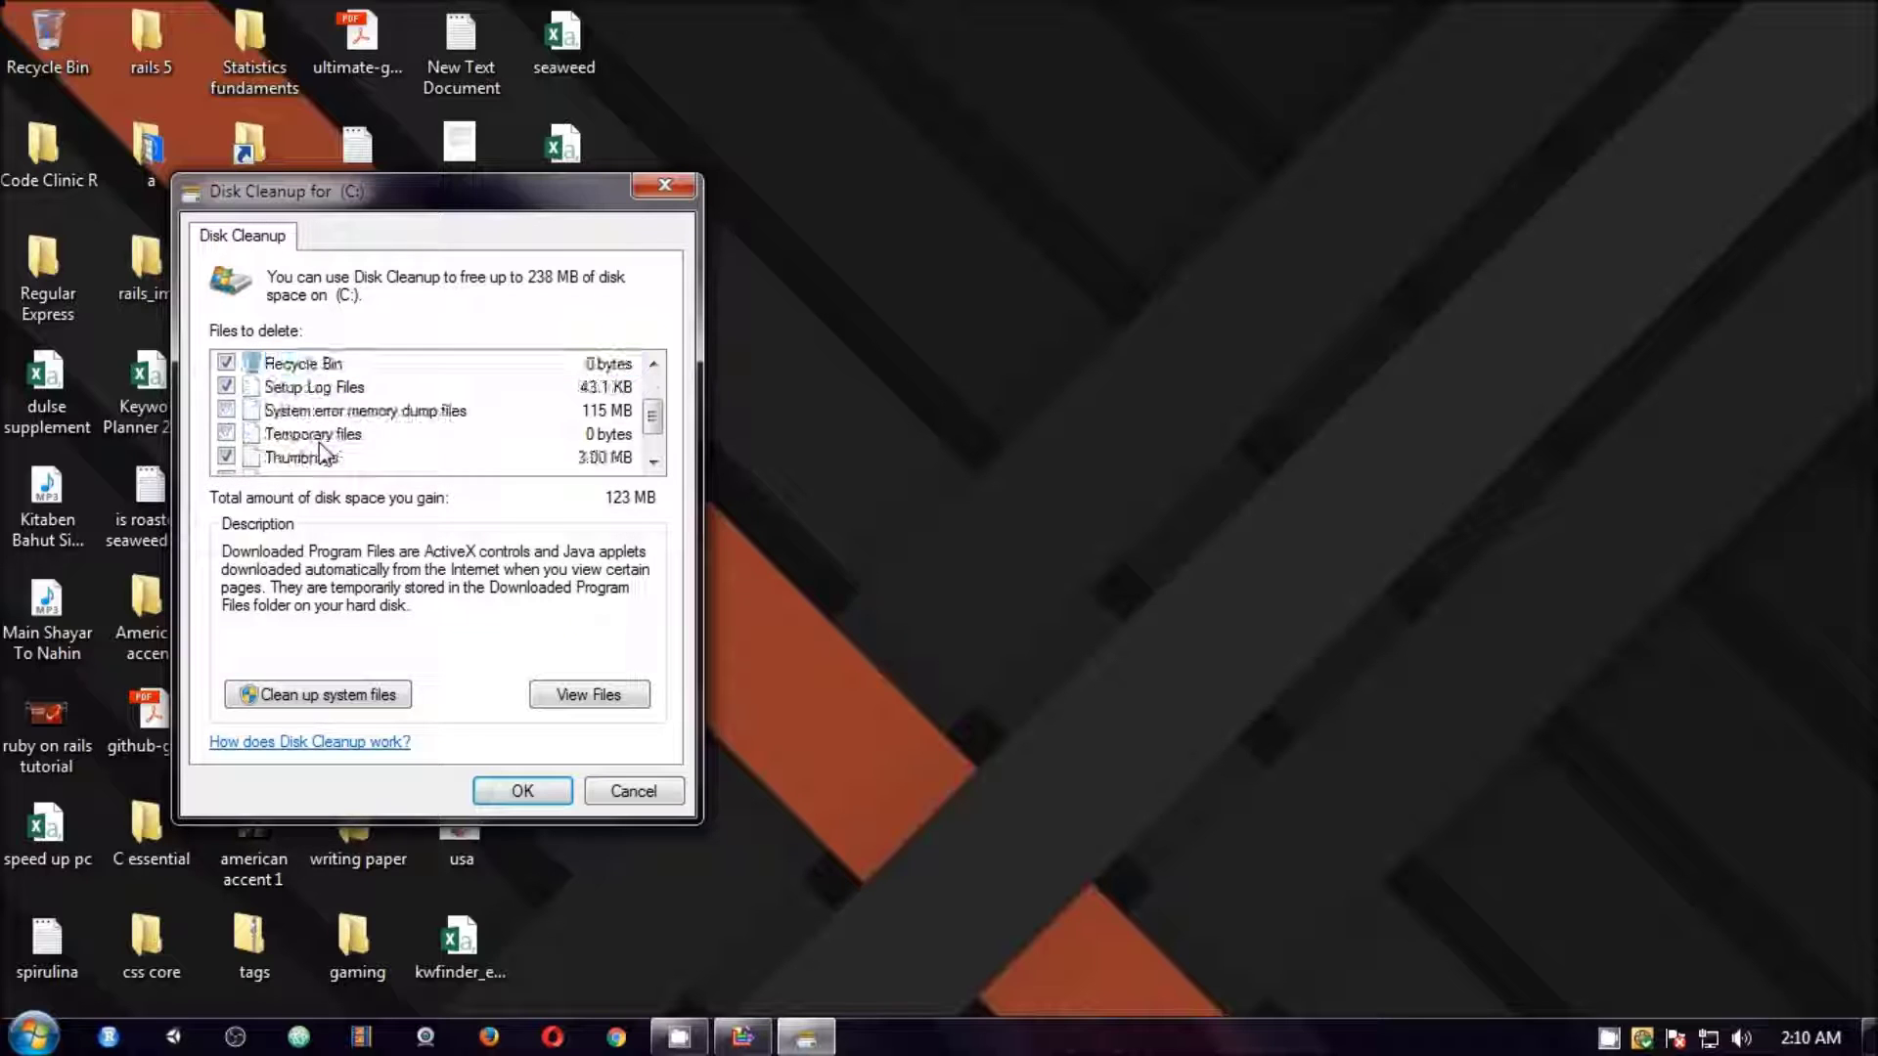
click(226, 433)
click(226, 410)
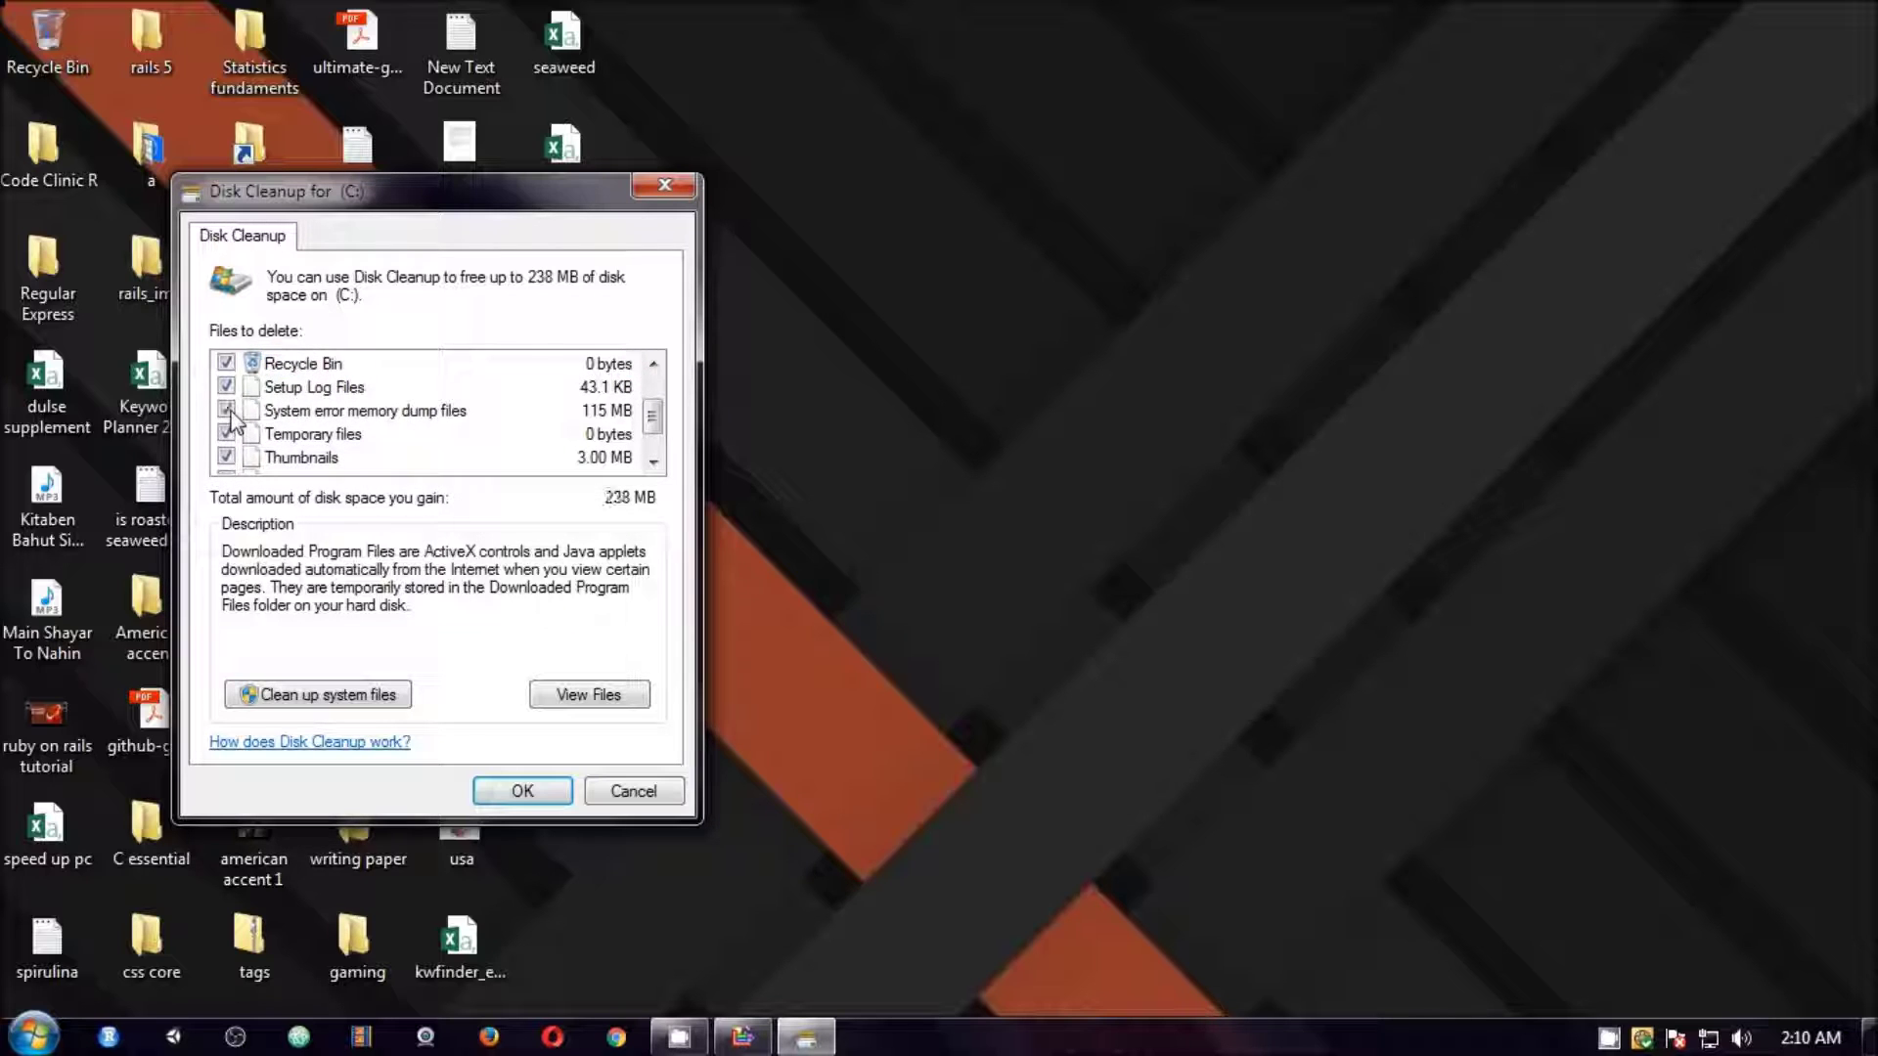
scroll(445, 425, down, 1)
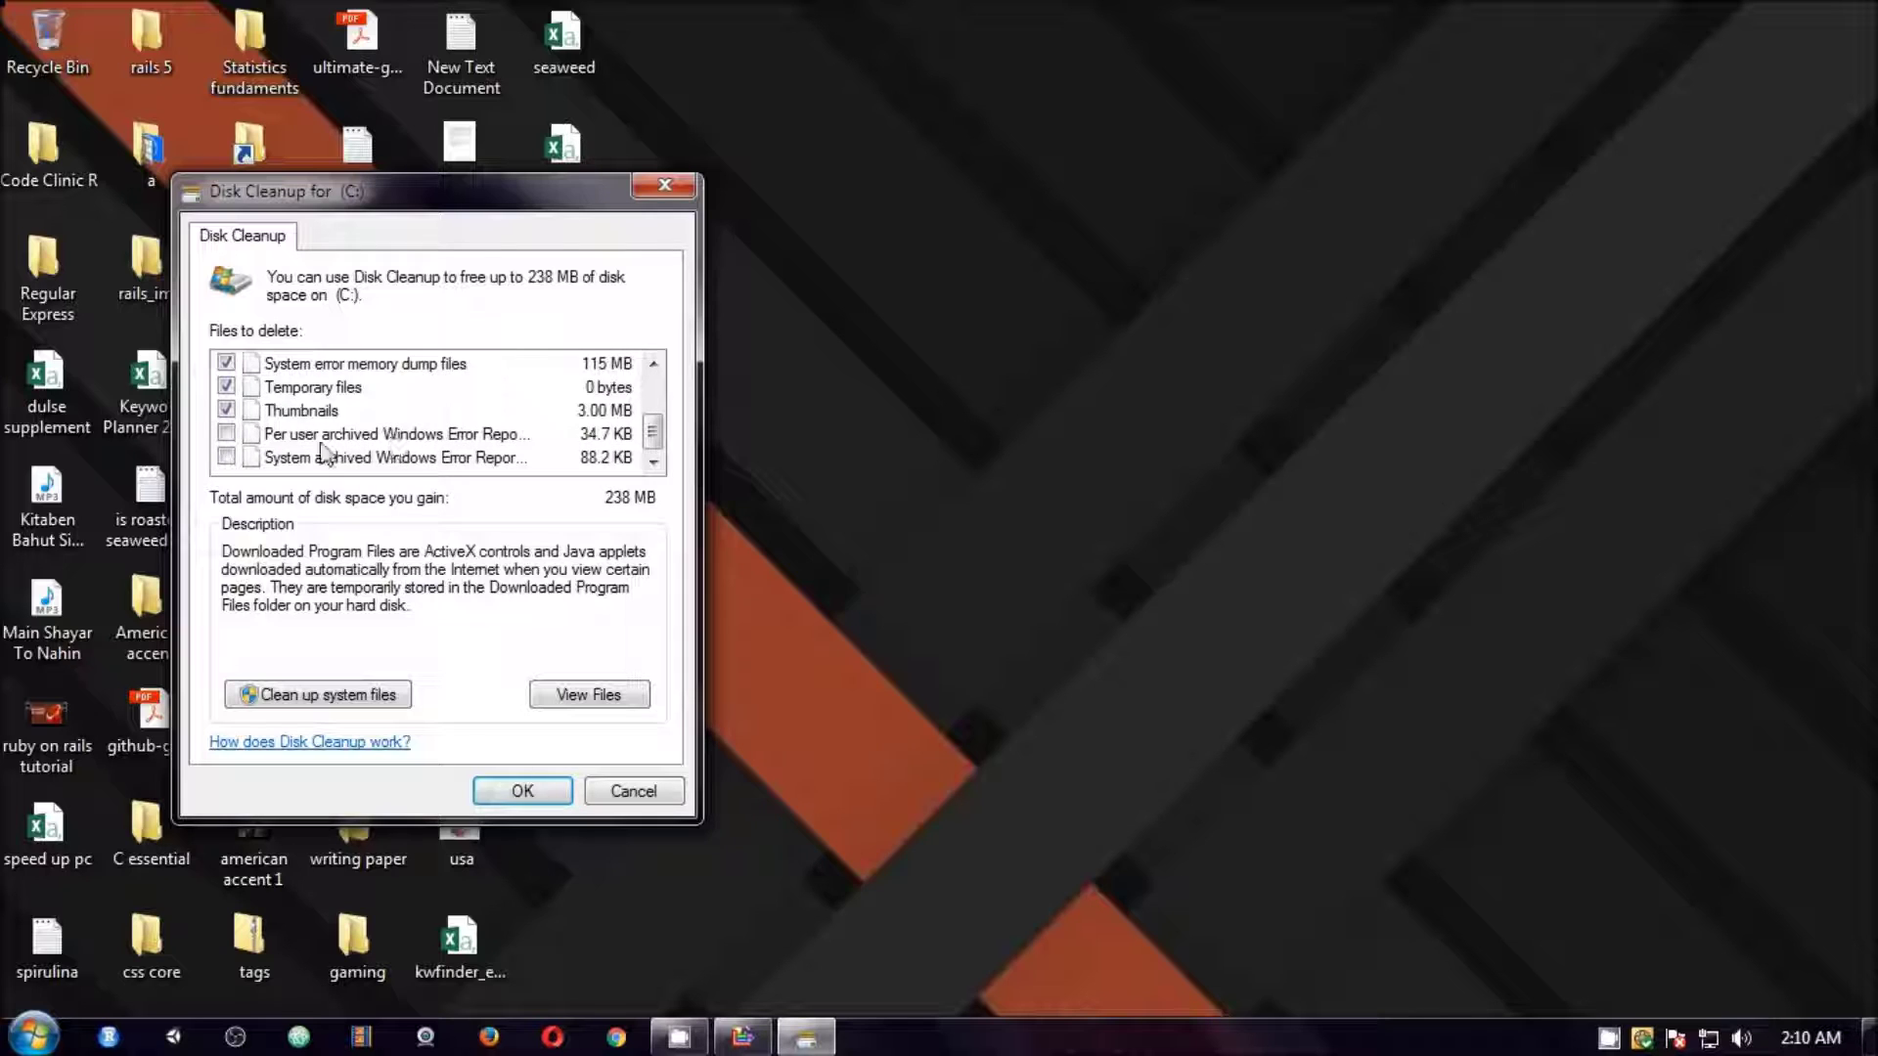
Also tick System archived Windows Error Reports, then permanently delete the selected files
click(249, 458)
click(226, 456)
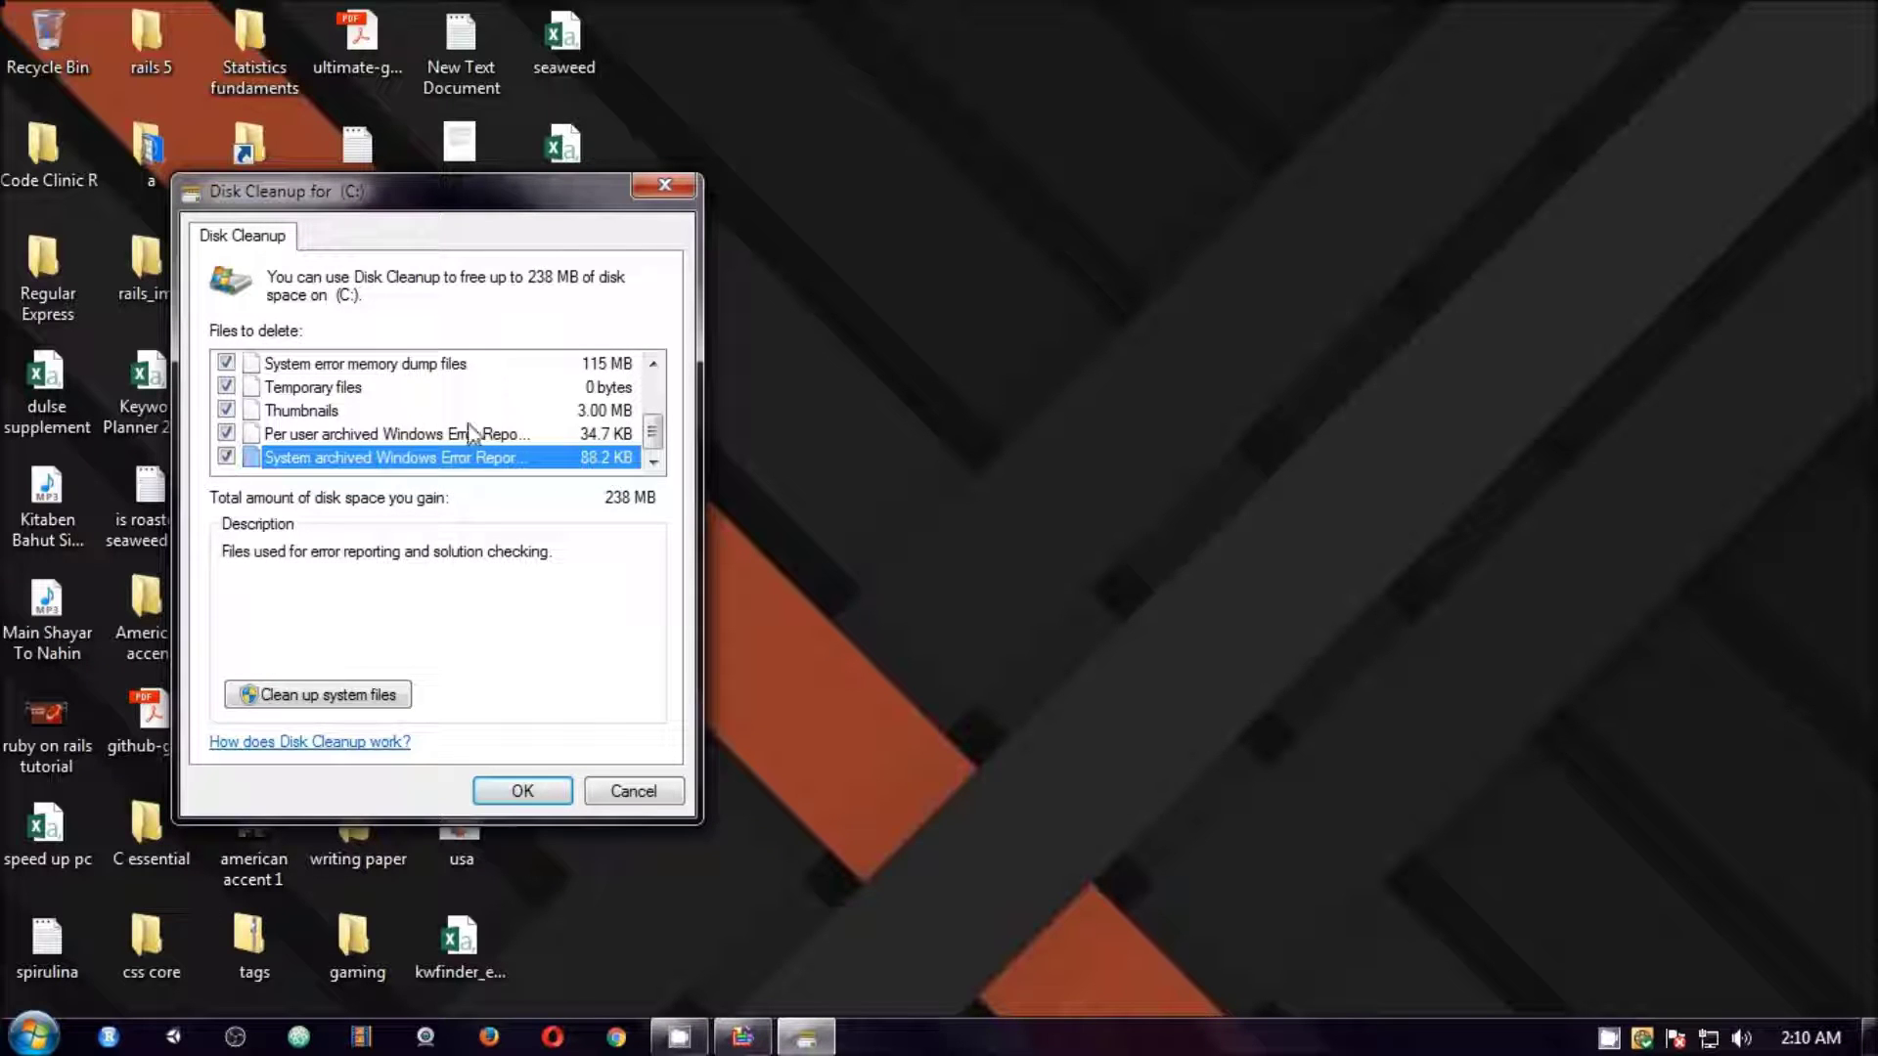
click(511, 790)
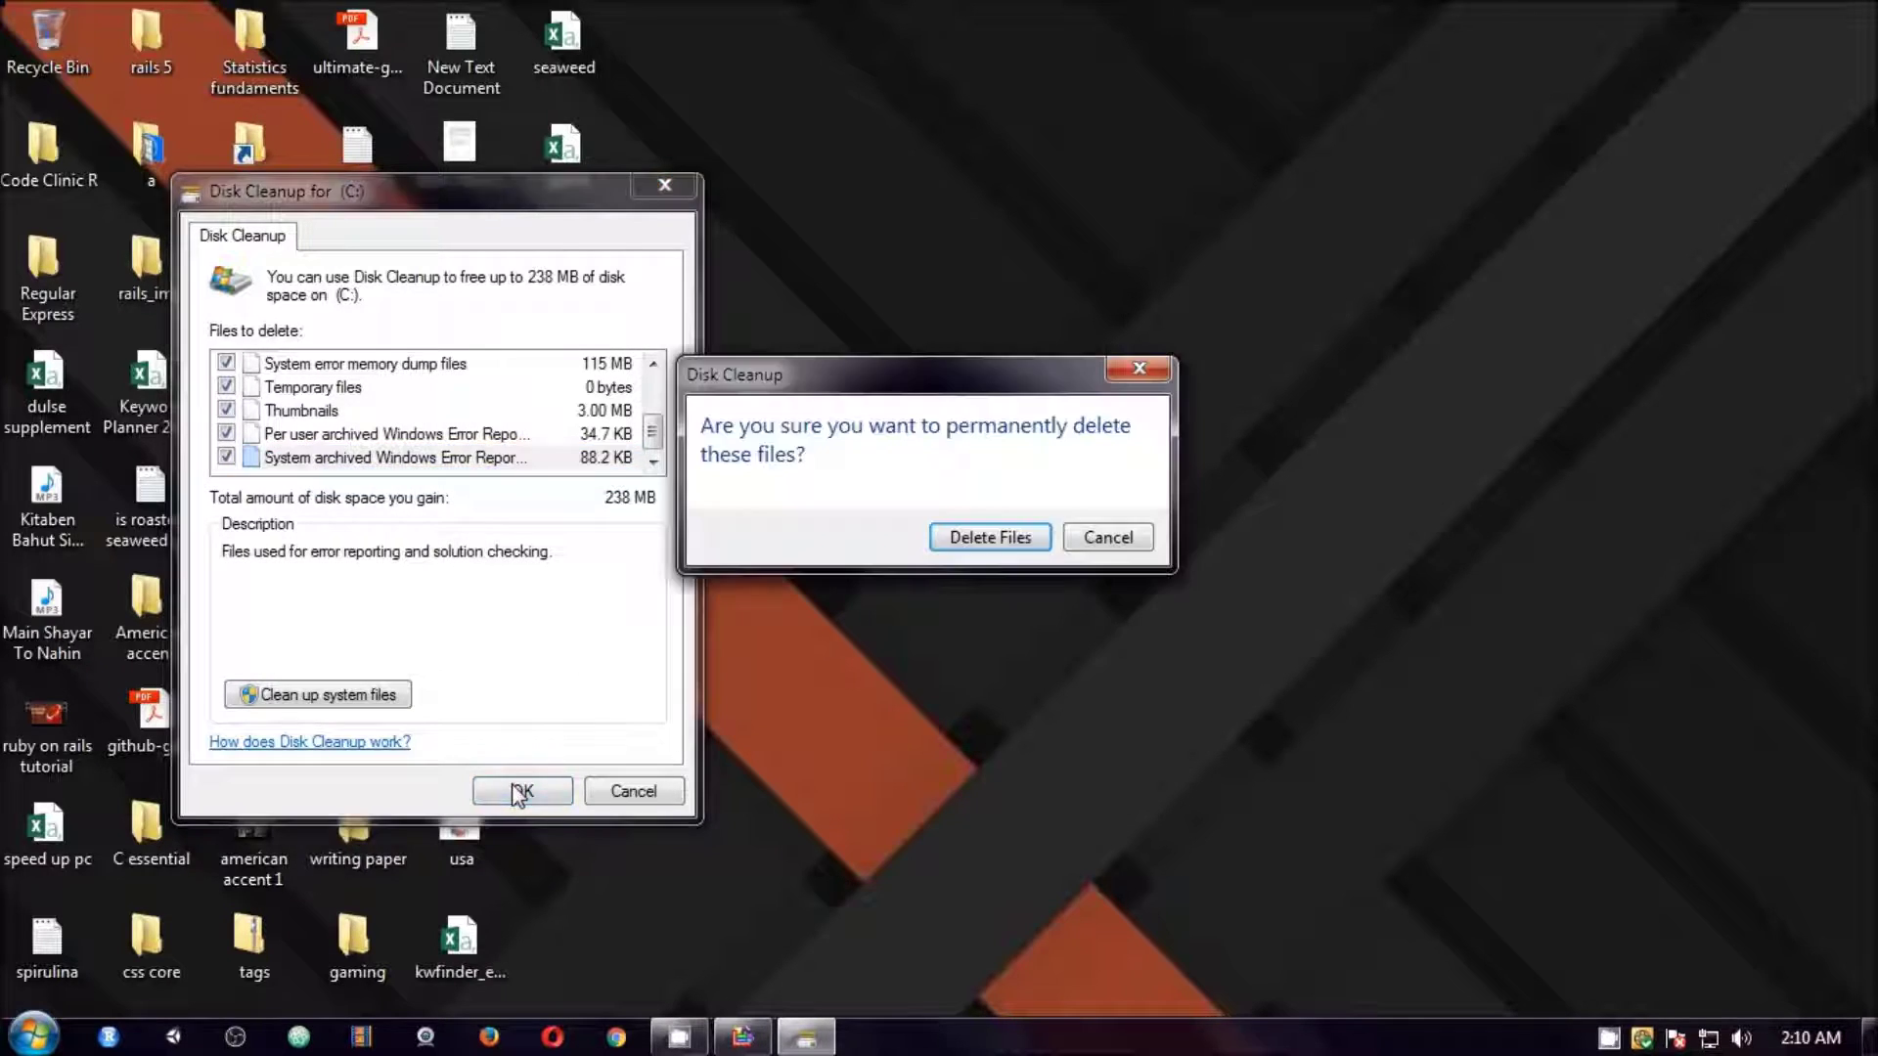
click(991, 538)
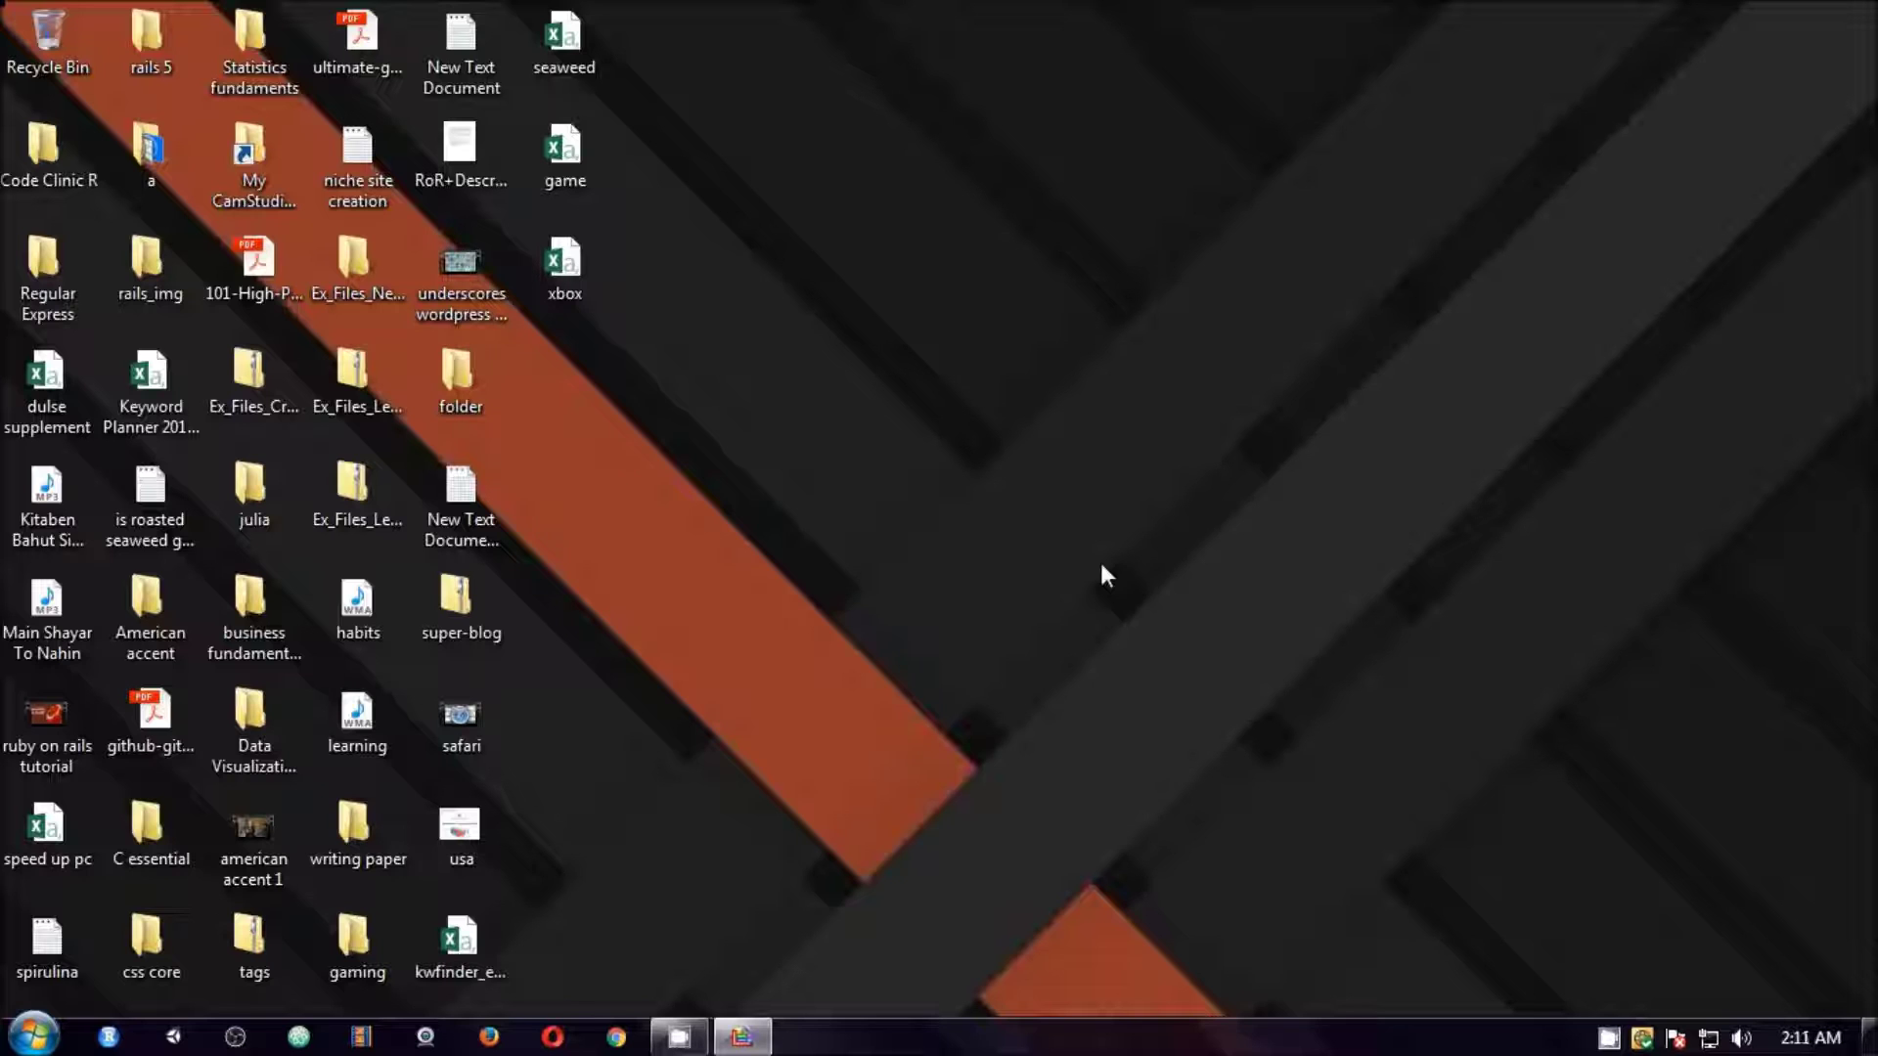
Search Control Panel for 'perfo', open Performance Information and Tools, and un-maximize the window
click(35, 1043)
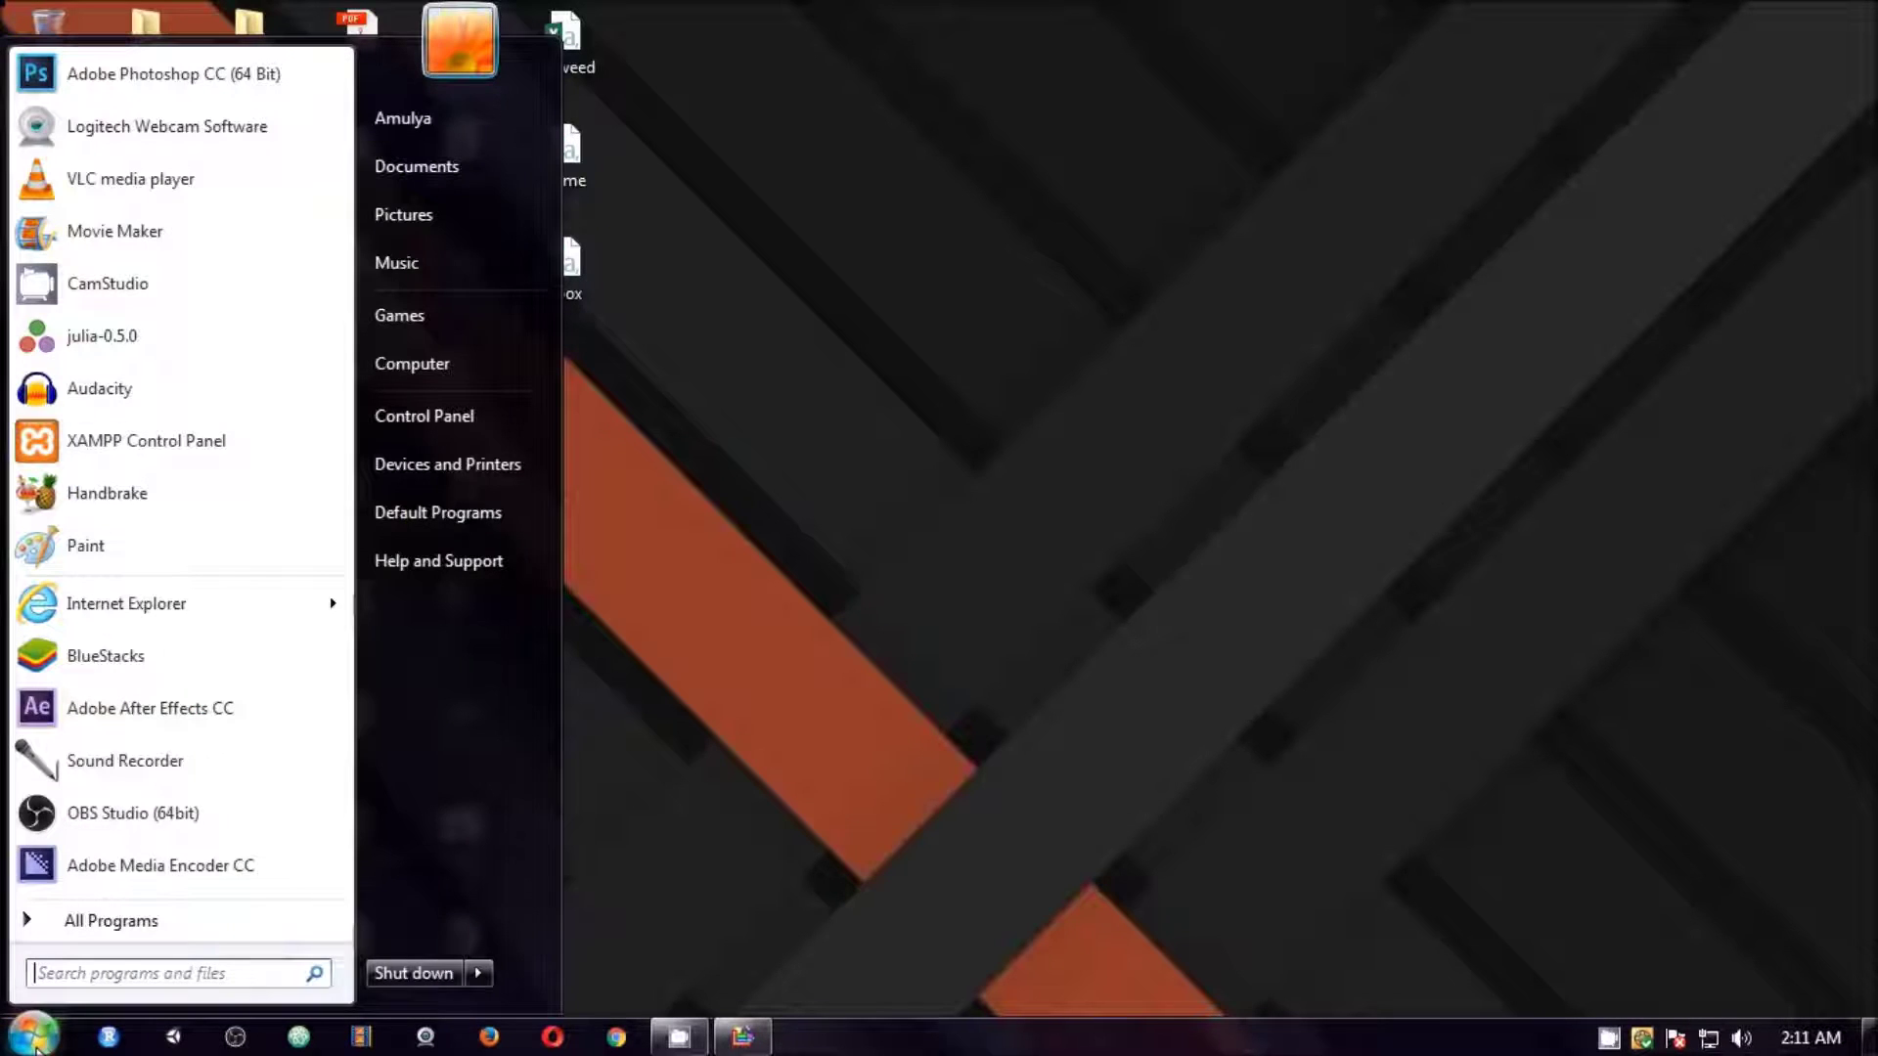
click(463, 419)
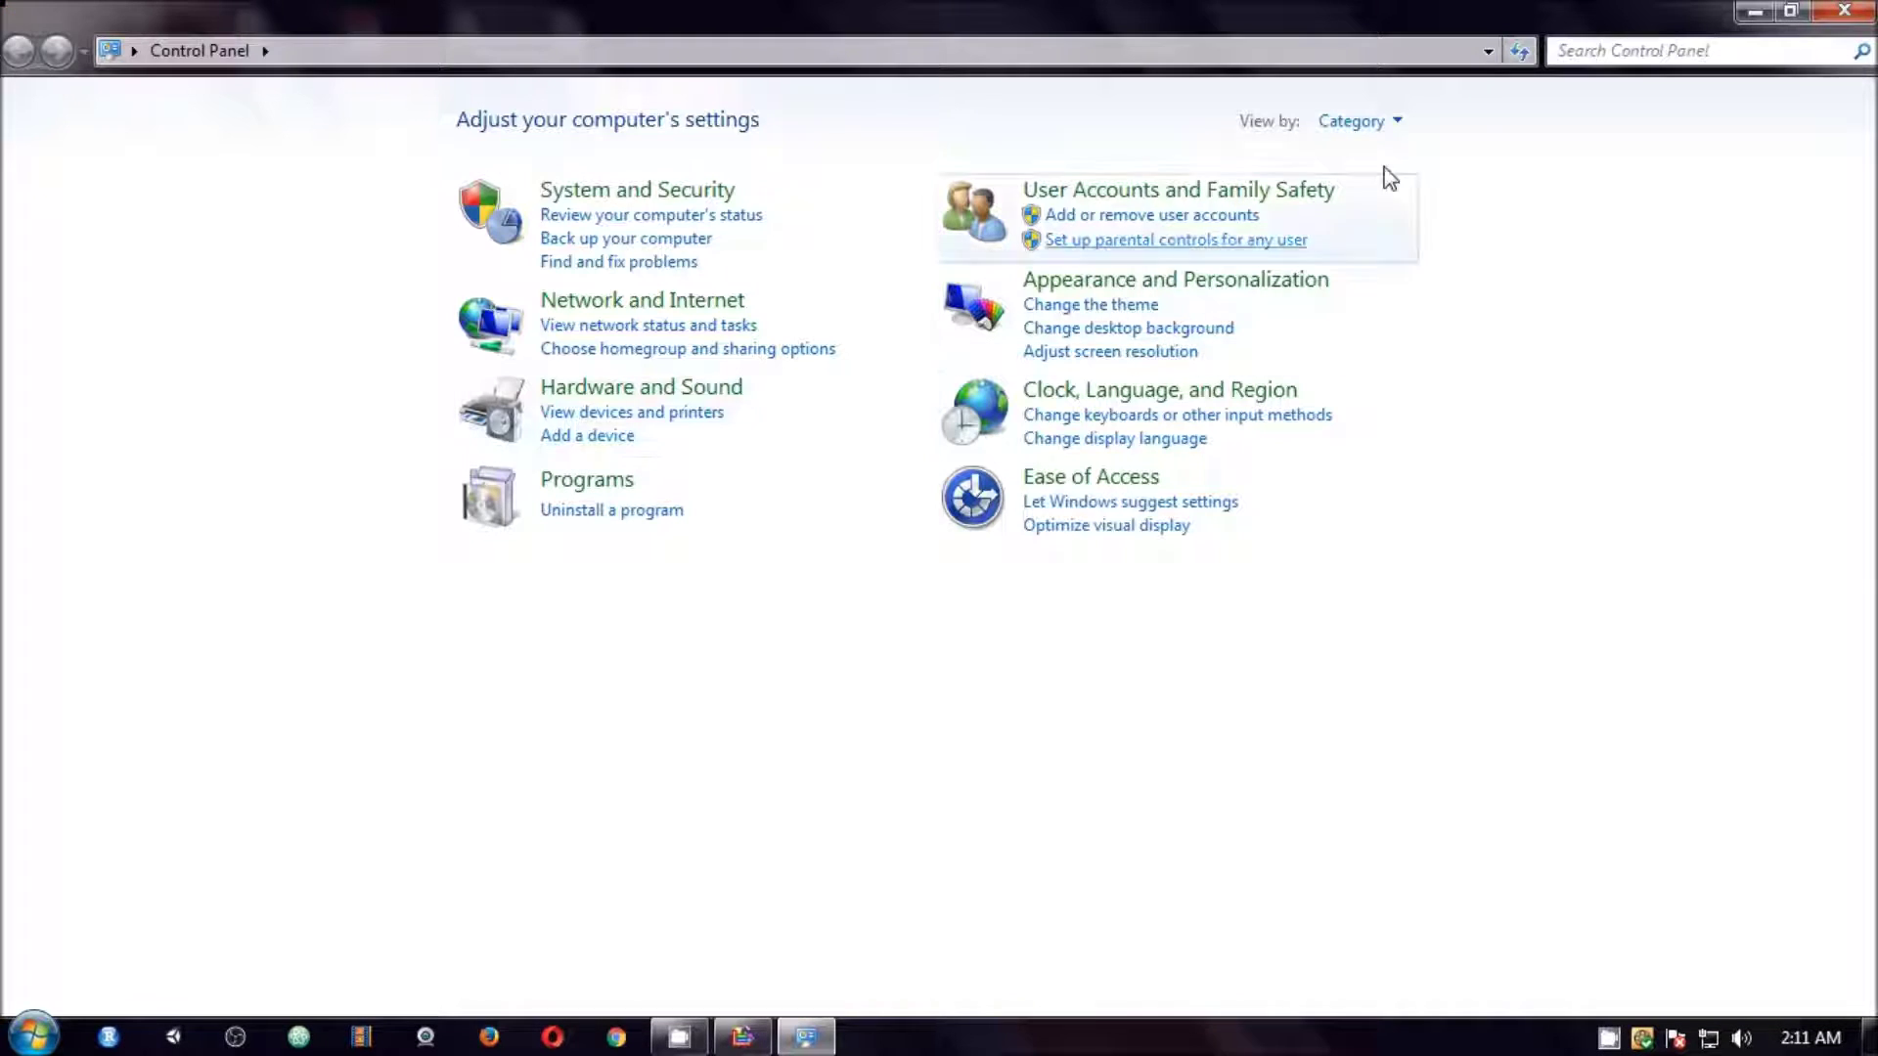
click(1586, 52)
text(perfo)
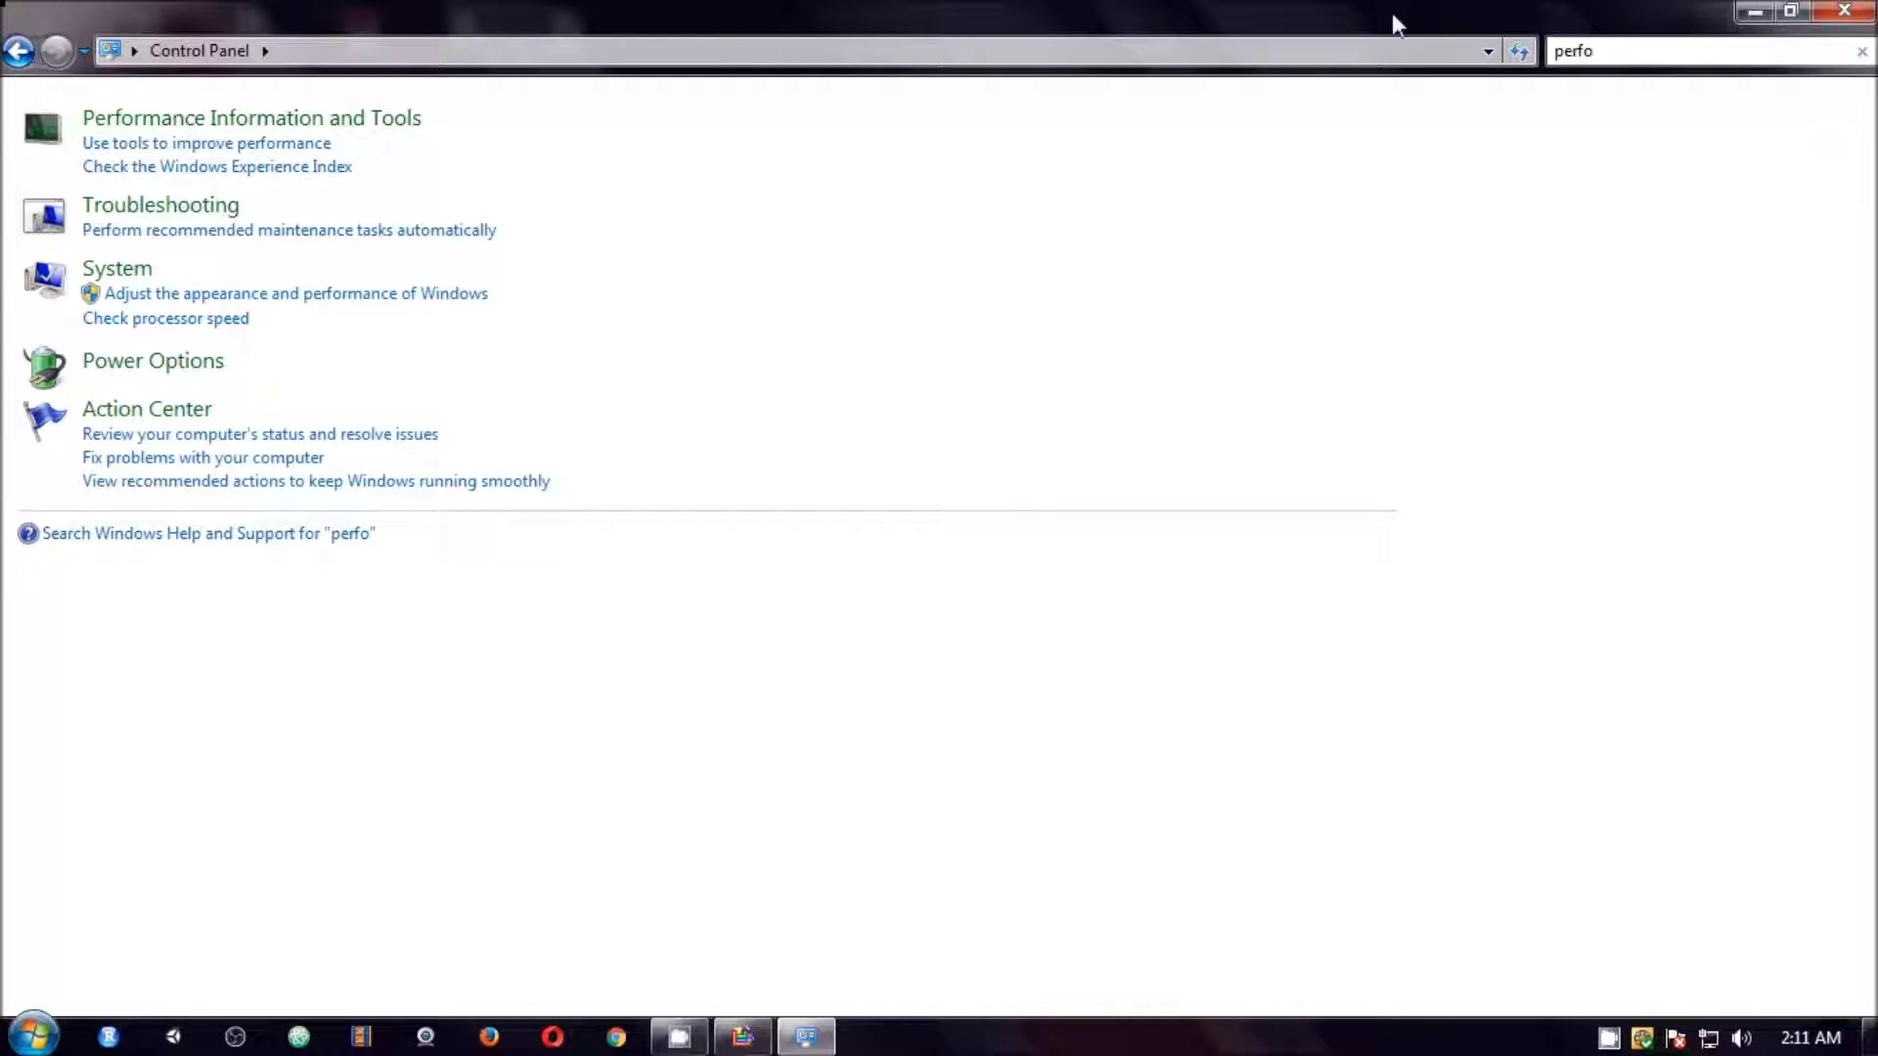
click(368, 121)
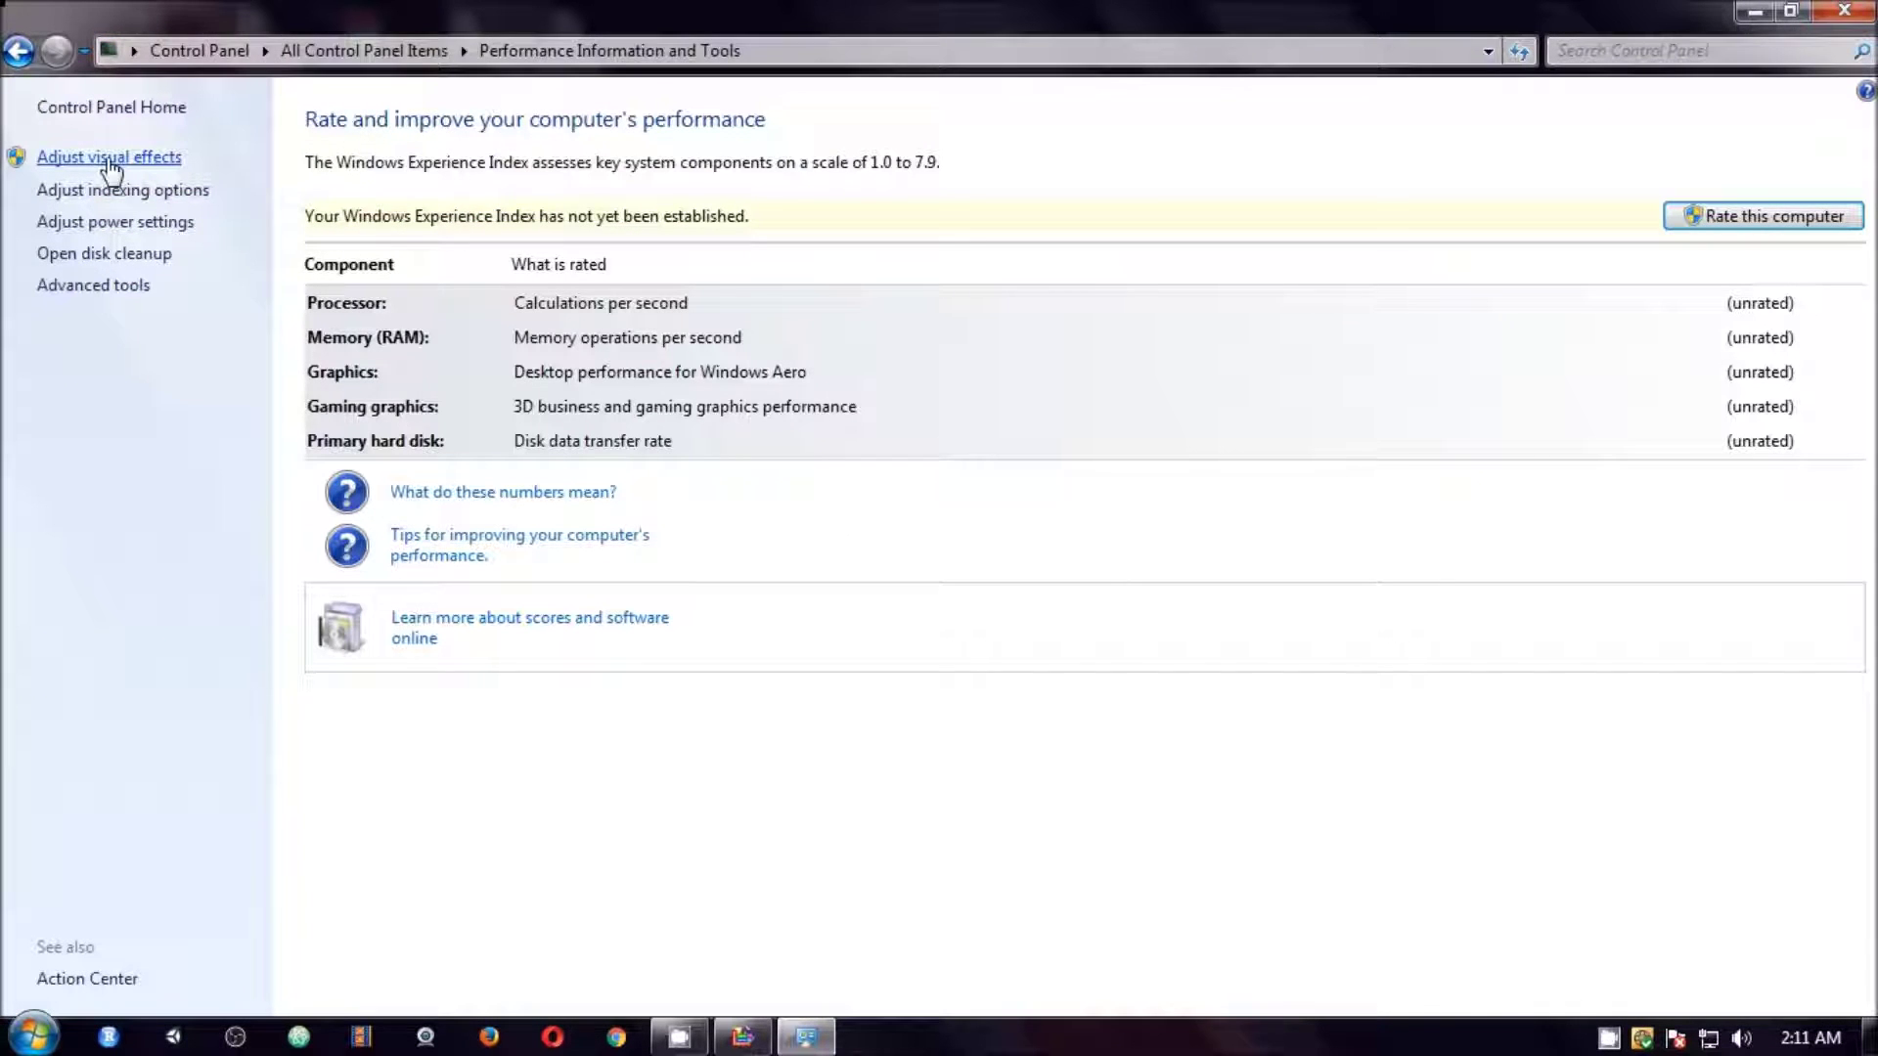
click(1792, 12)
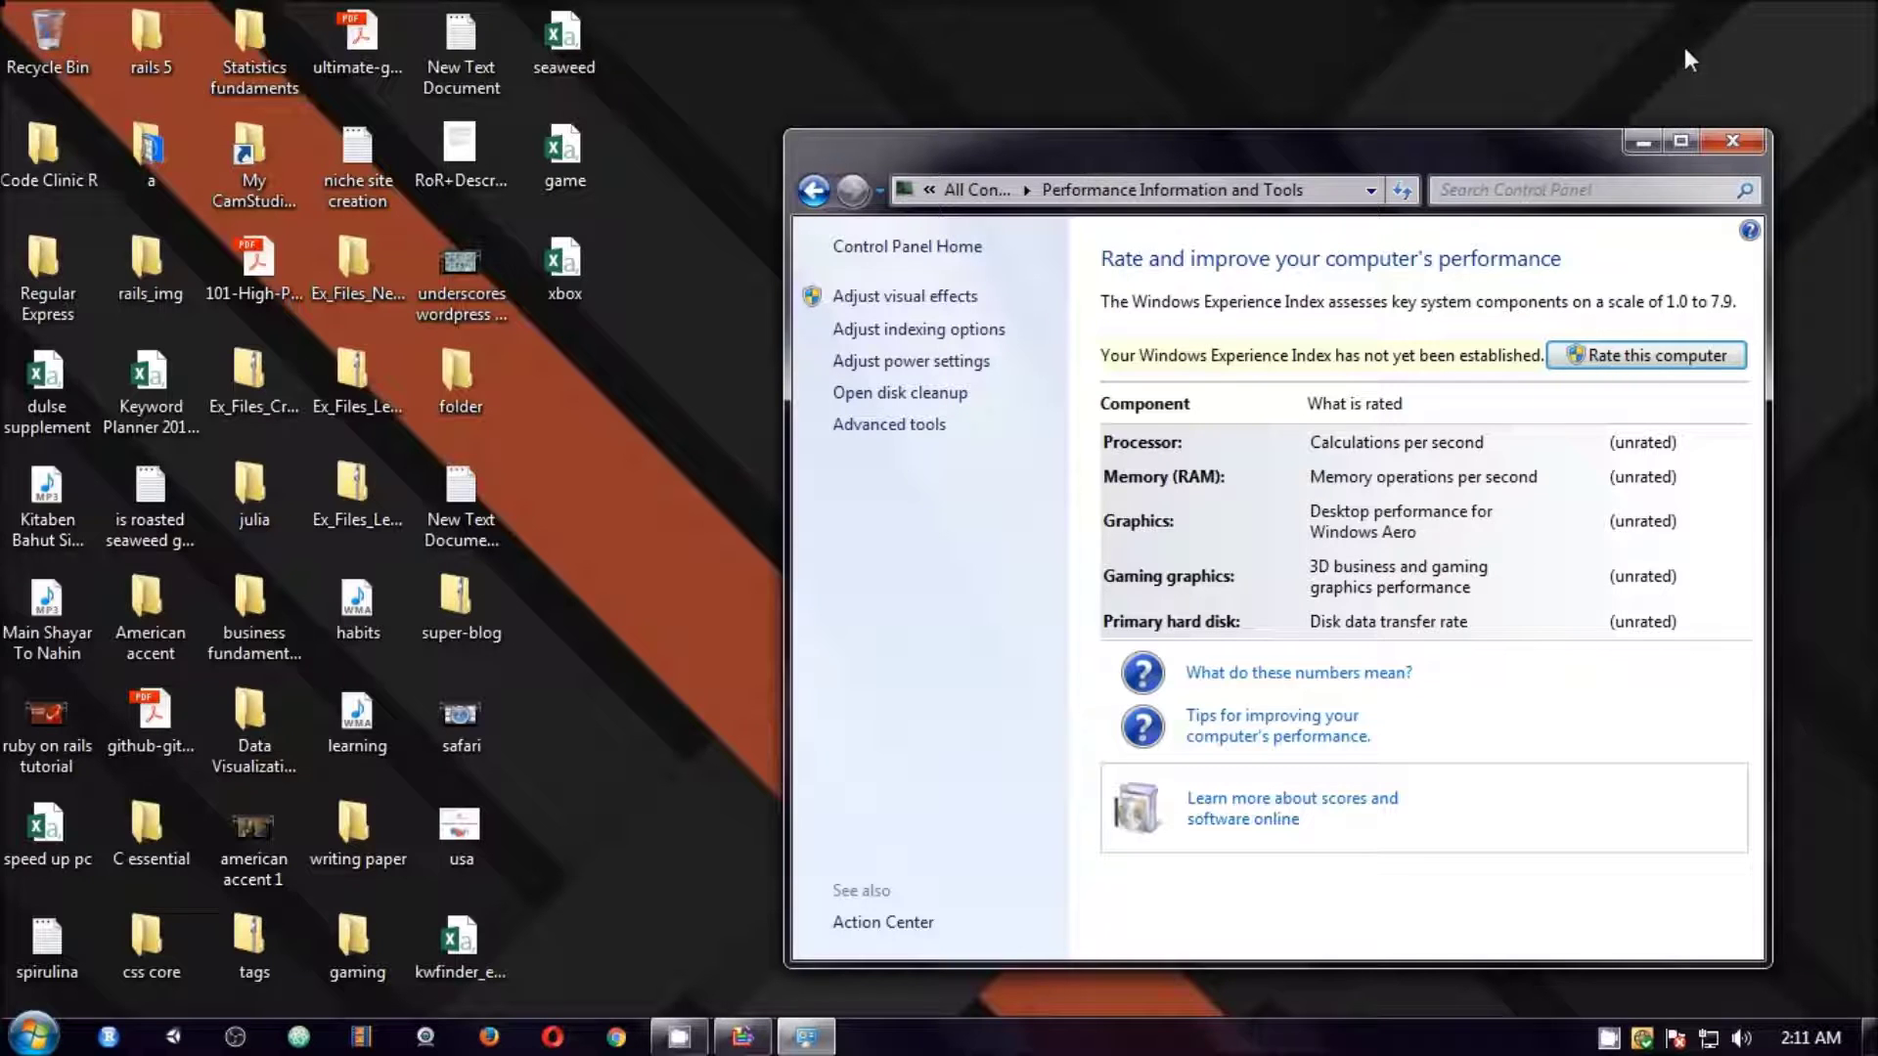
In Visual Effects, uncheck Enable Aero Peek, taskbar and Start Menu animations, and window/button visual styles
click(952, 311)
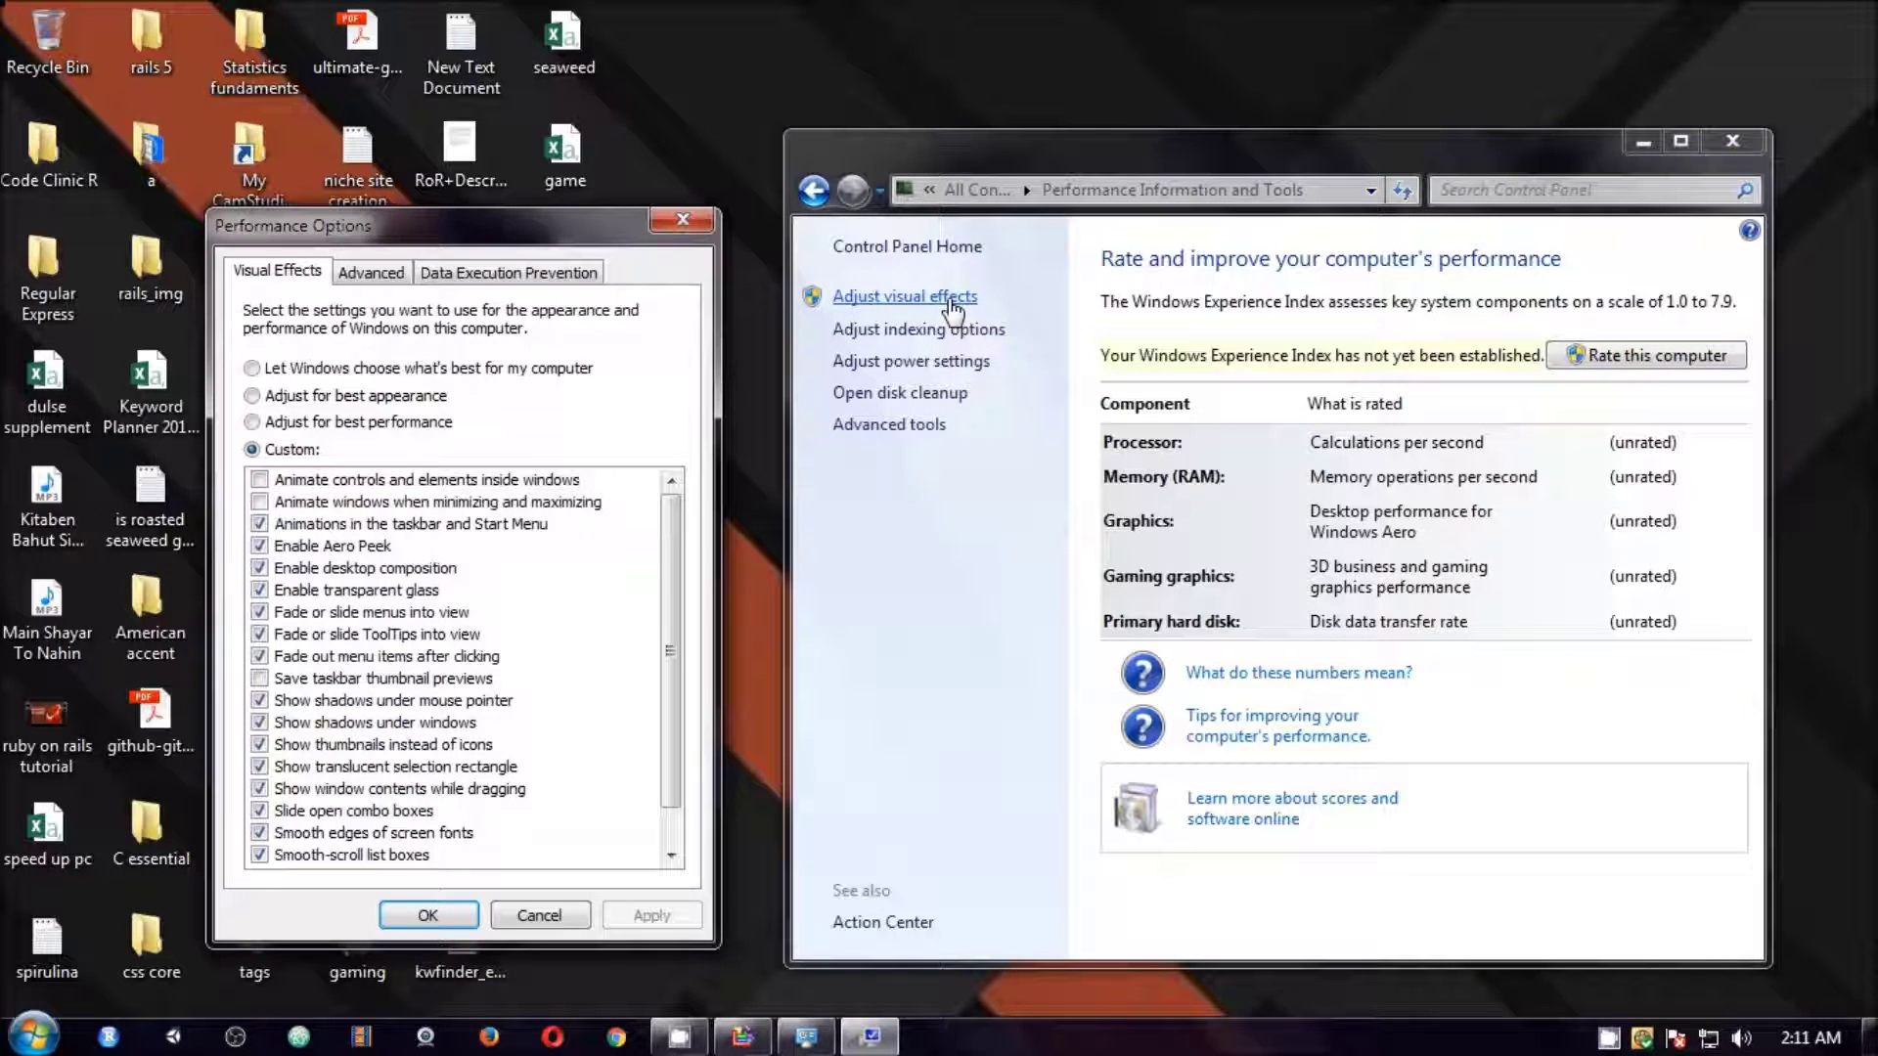
drag(360, 245, 899, 152)
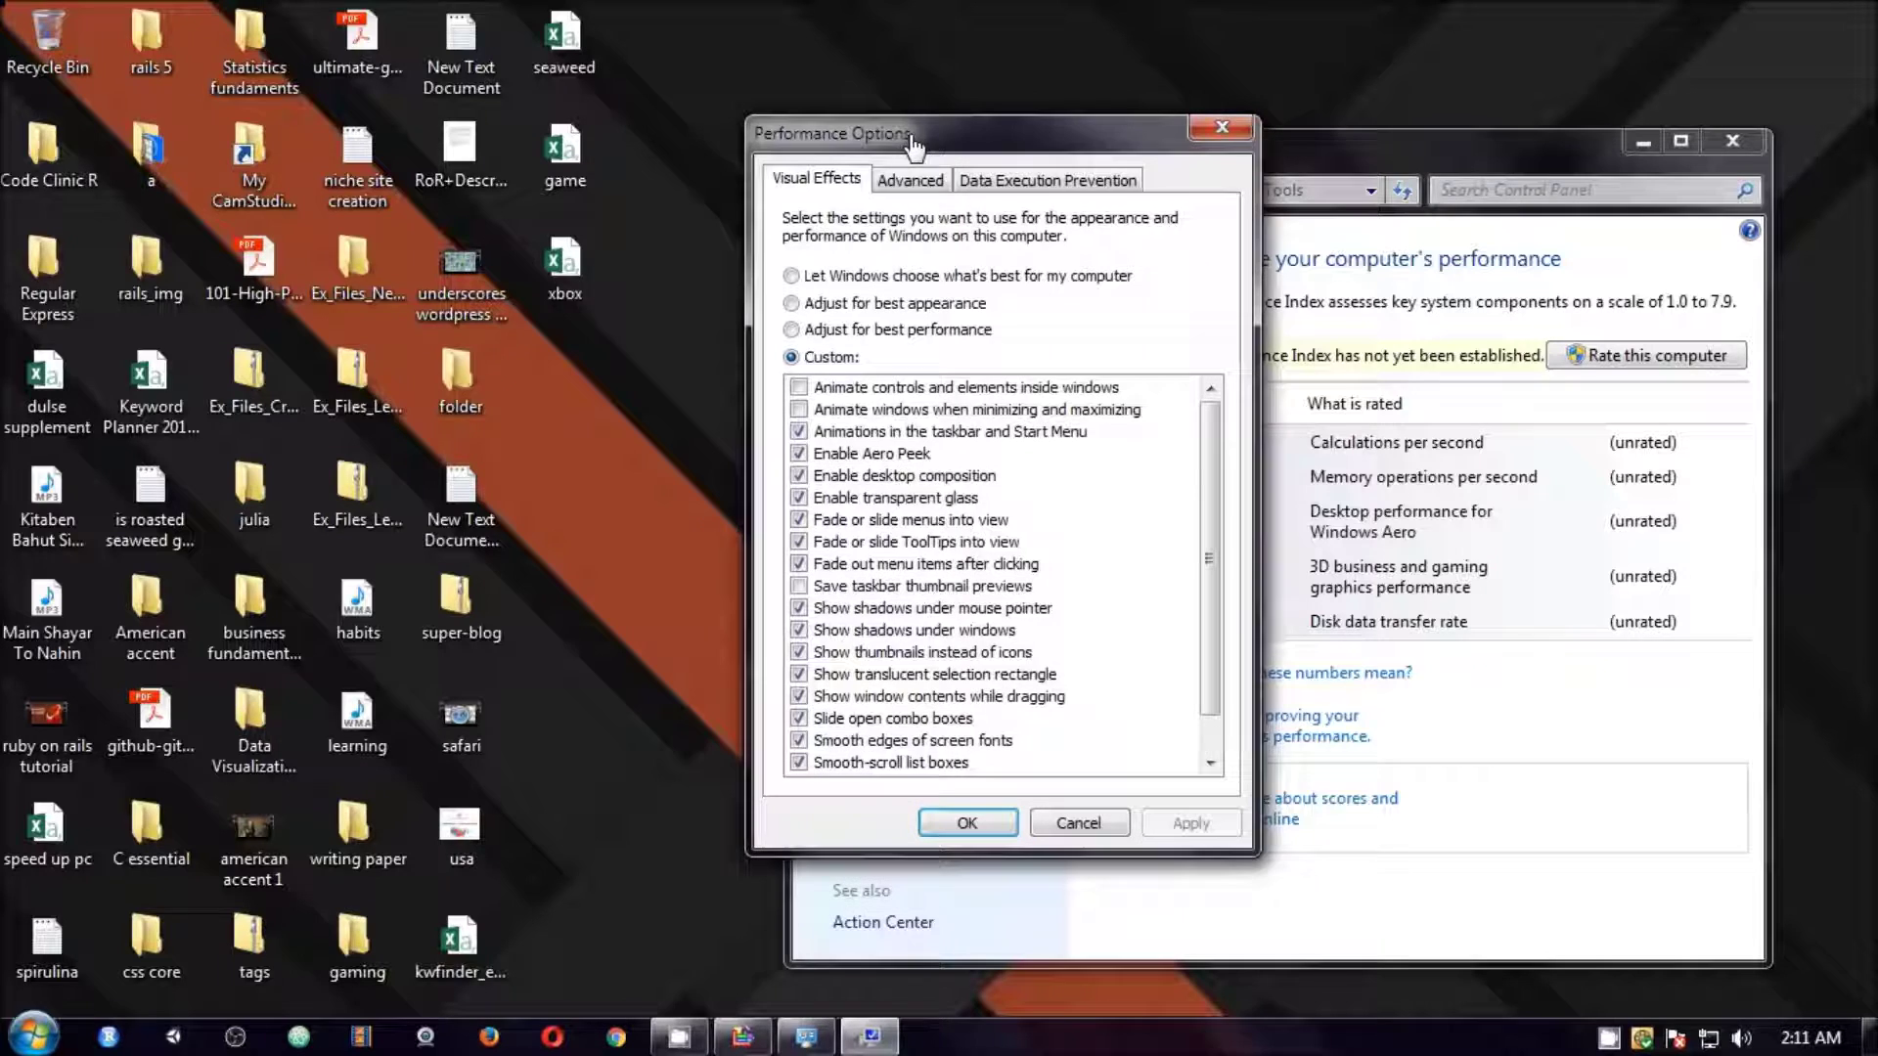
click(802, 455)
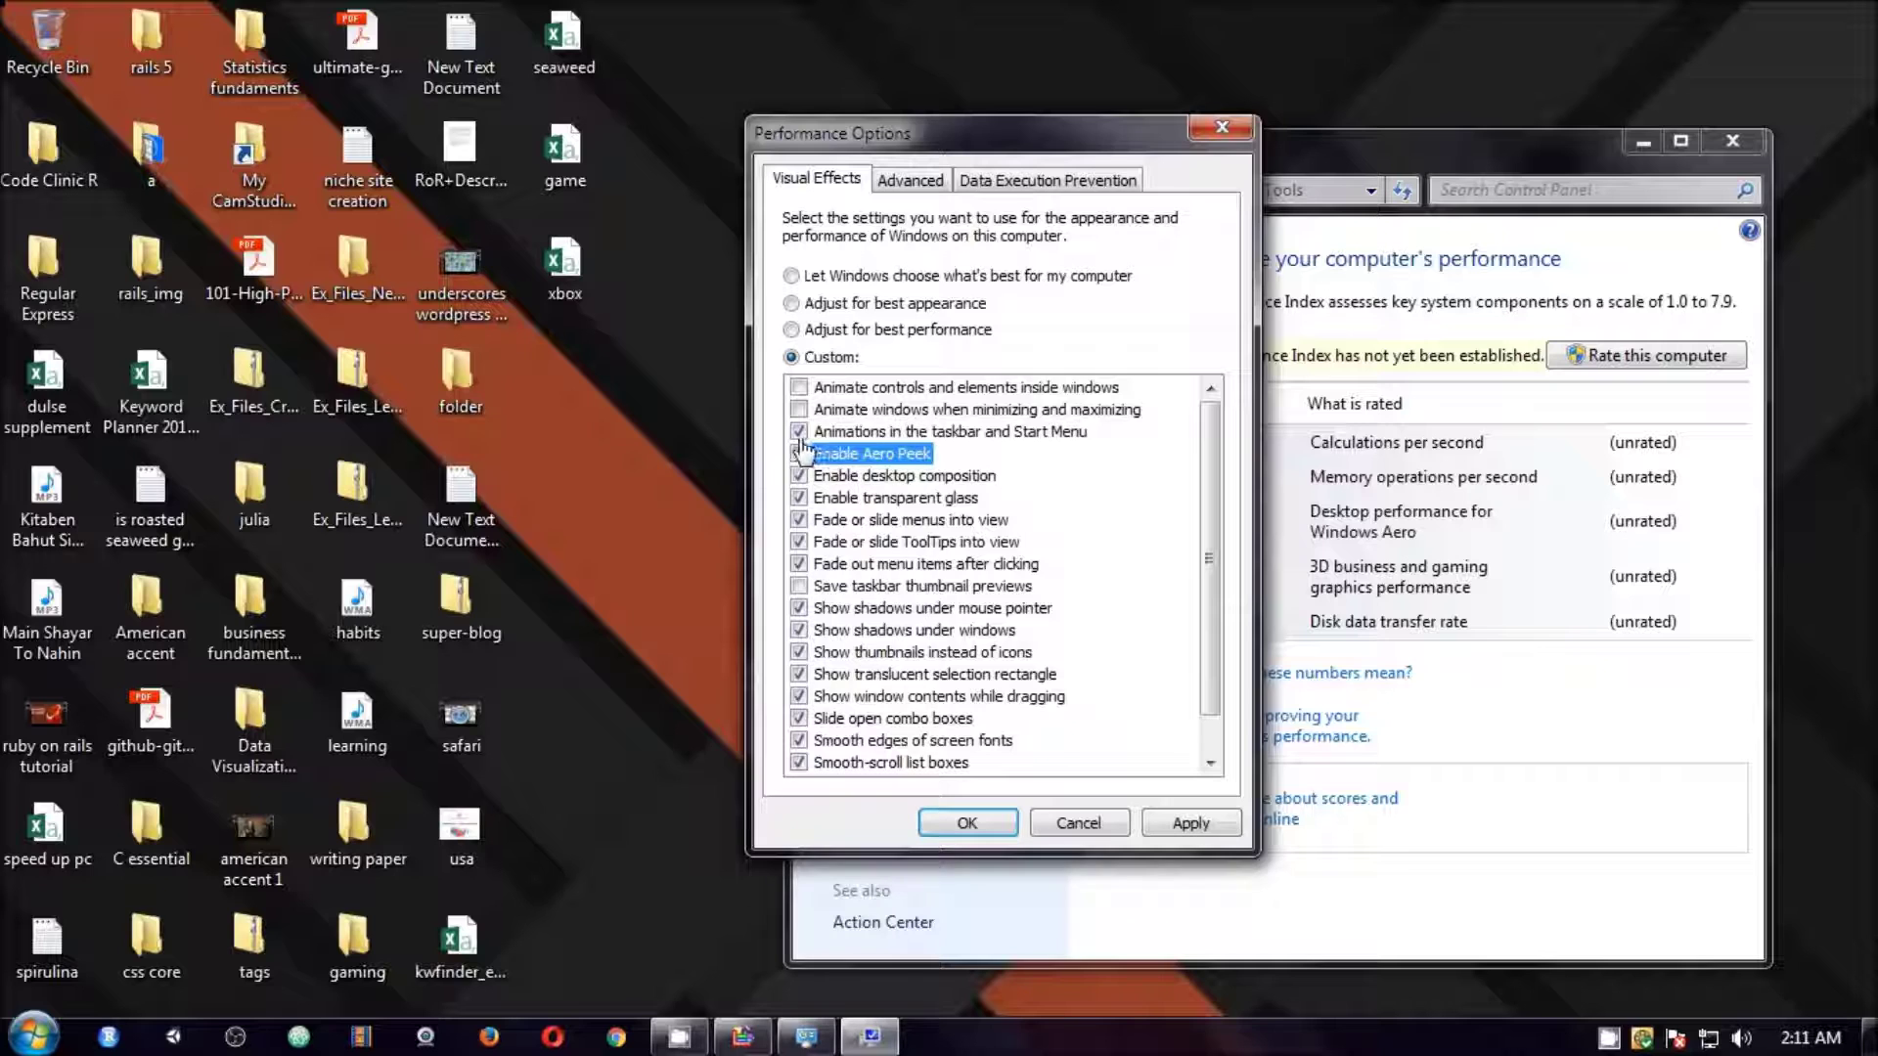
click(799, 436)
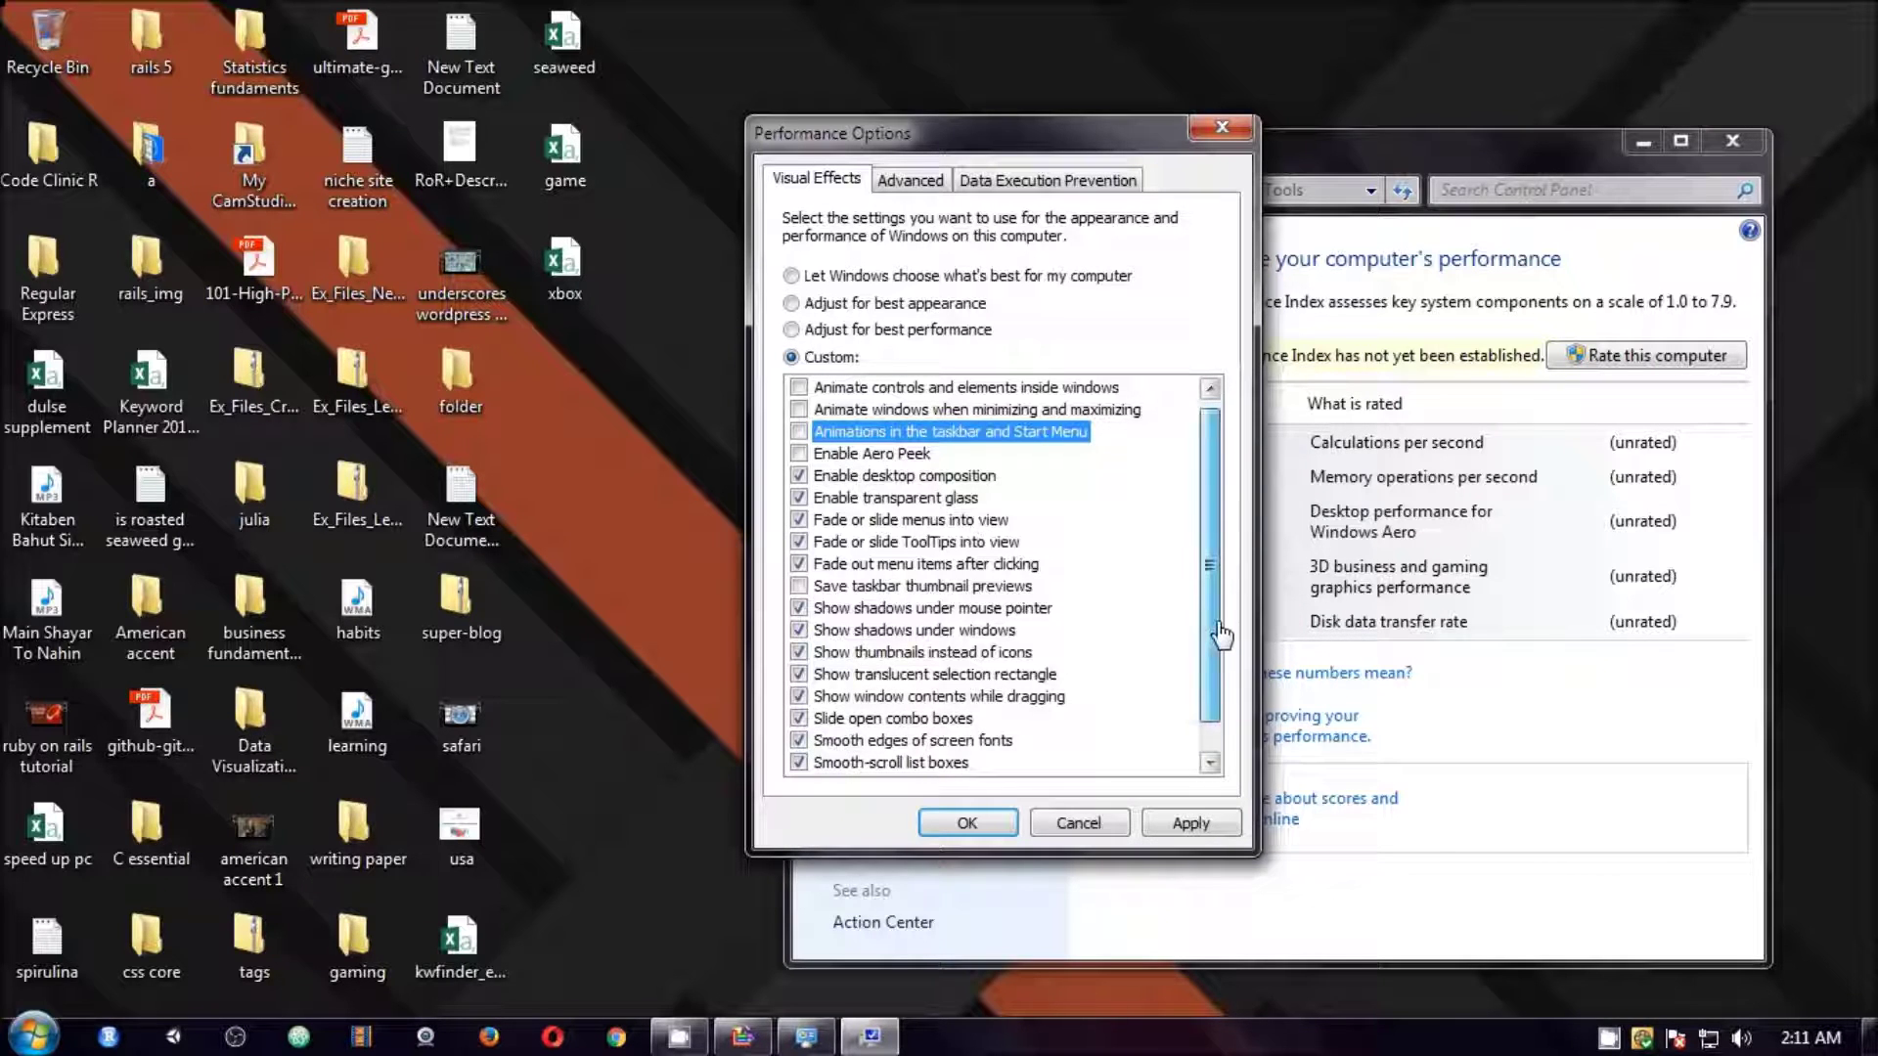
drag(1210, 637, 1213, 685)
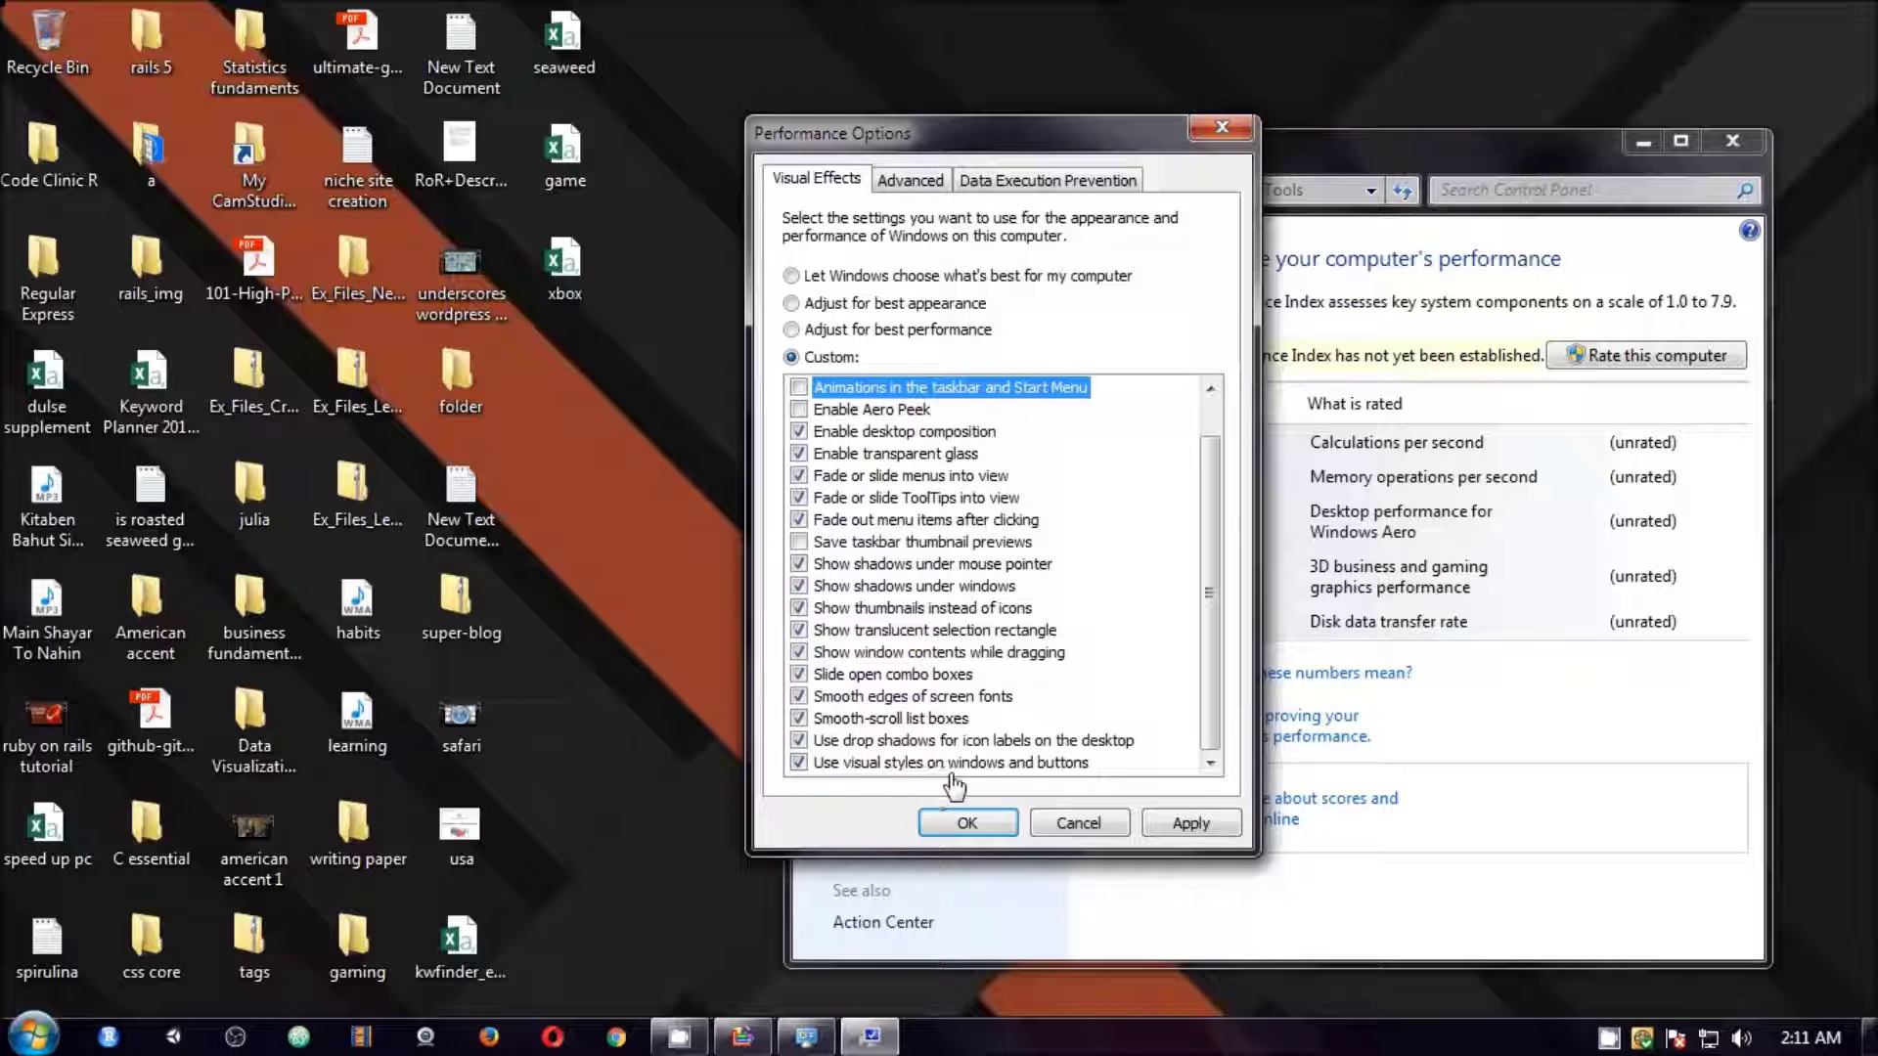
click(799, 763)
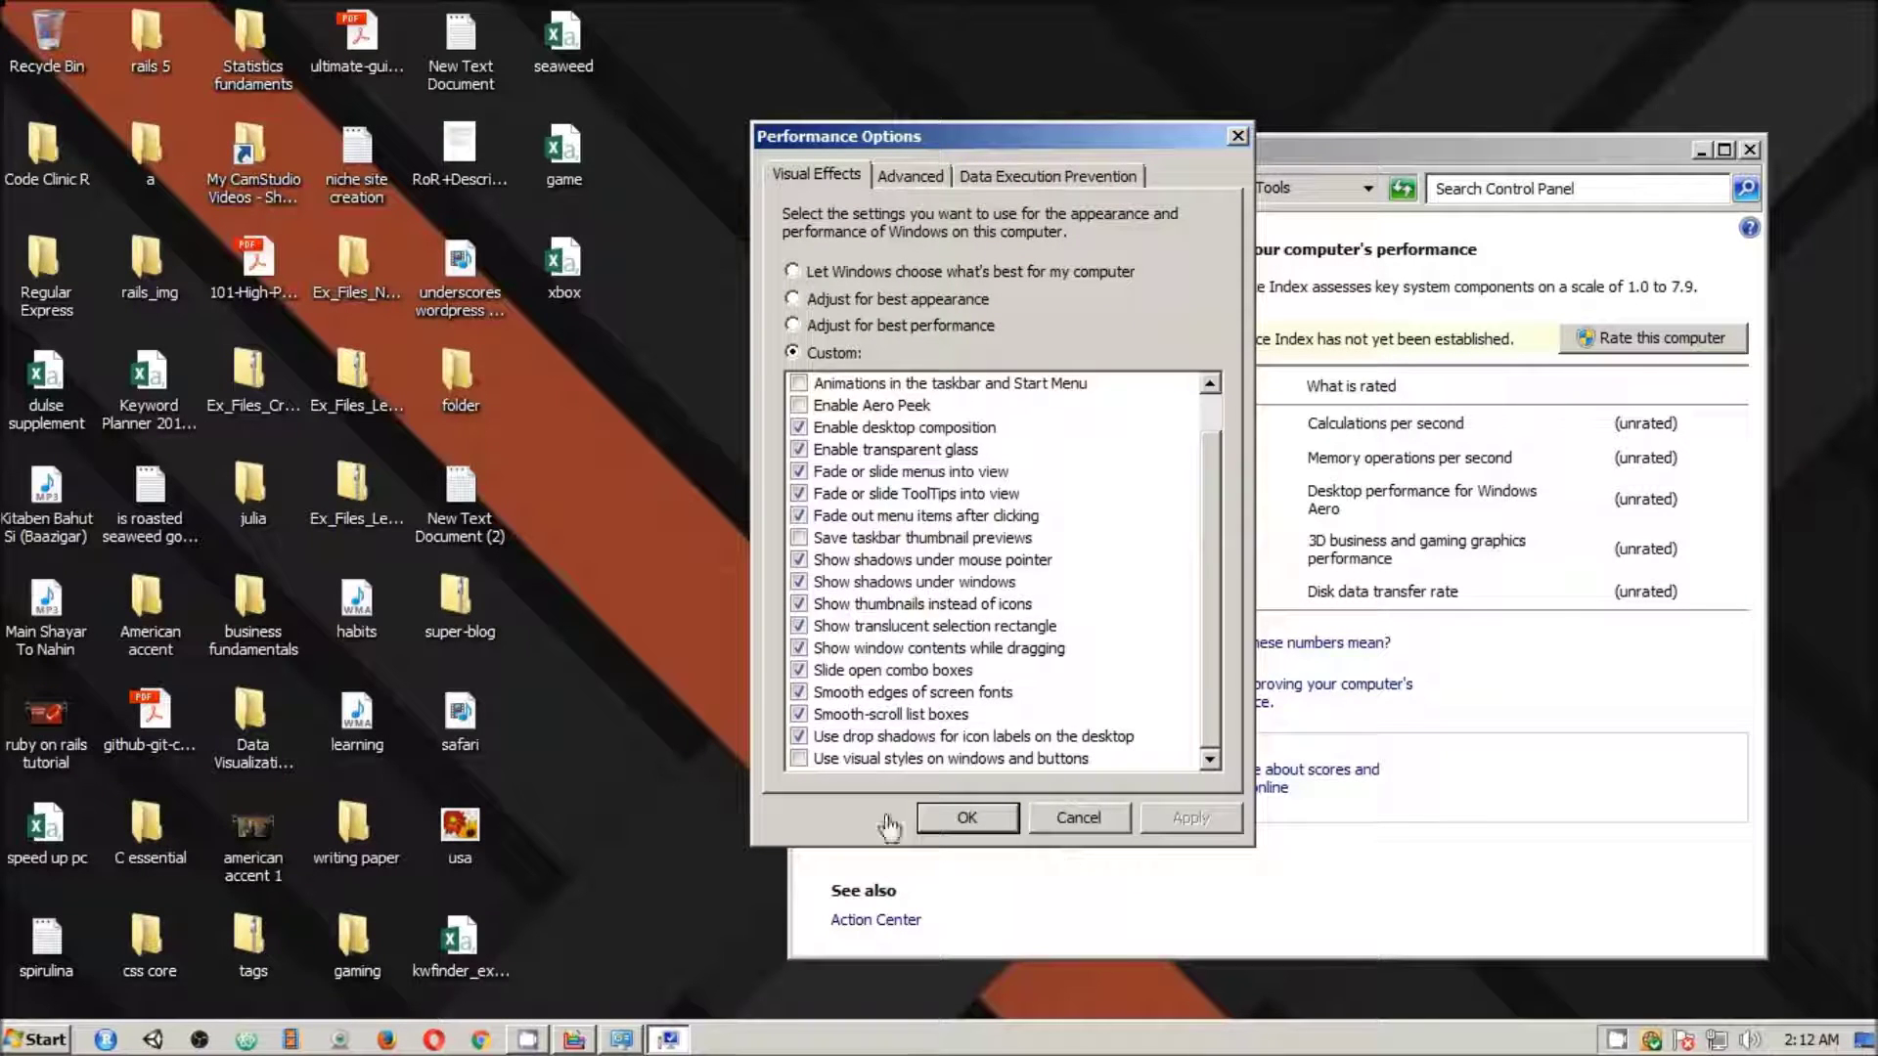
Re-enable window/button visual styles and taskbar thumbnail saving, apply, confirm, and close Performance Information
click(804, 759)
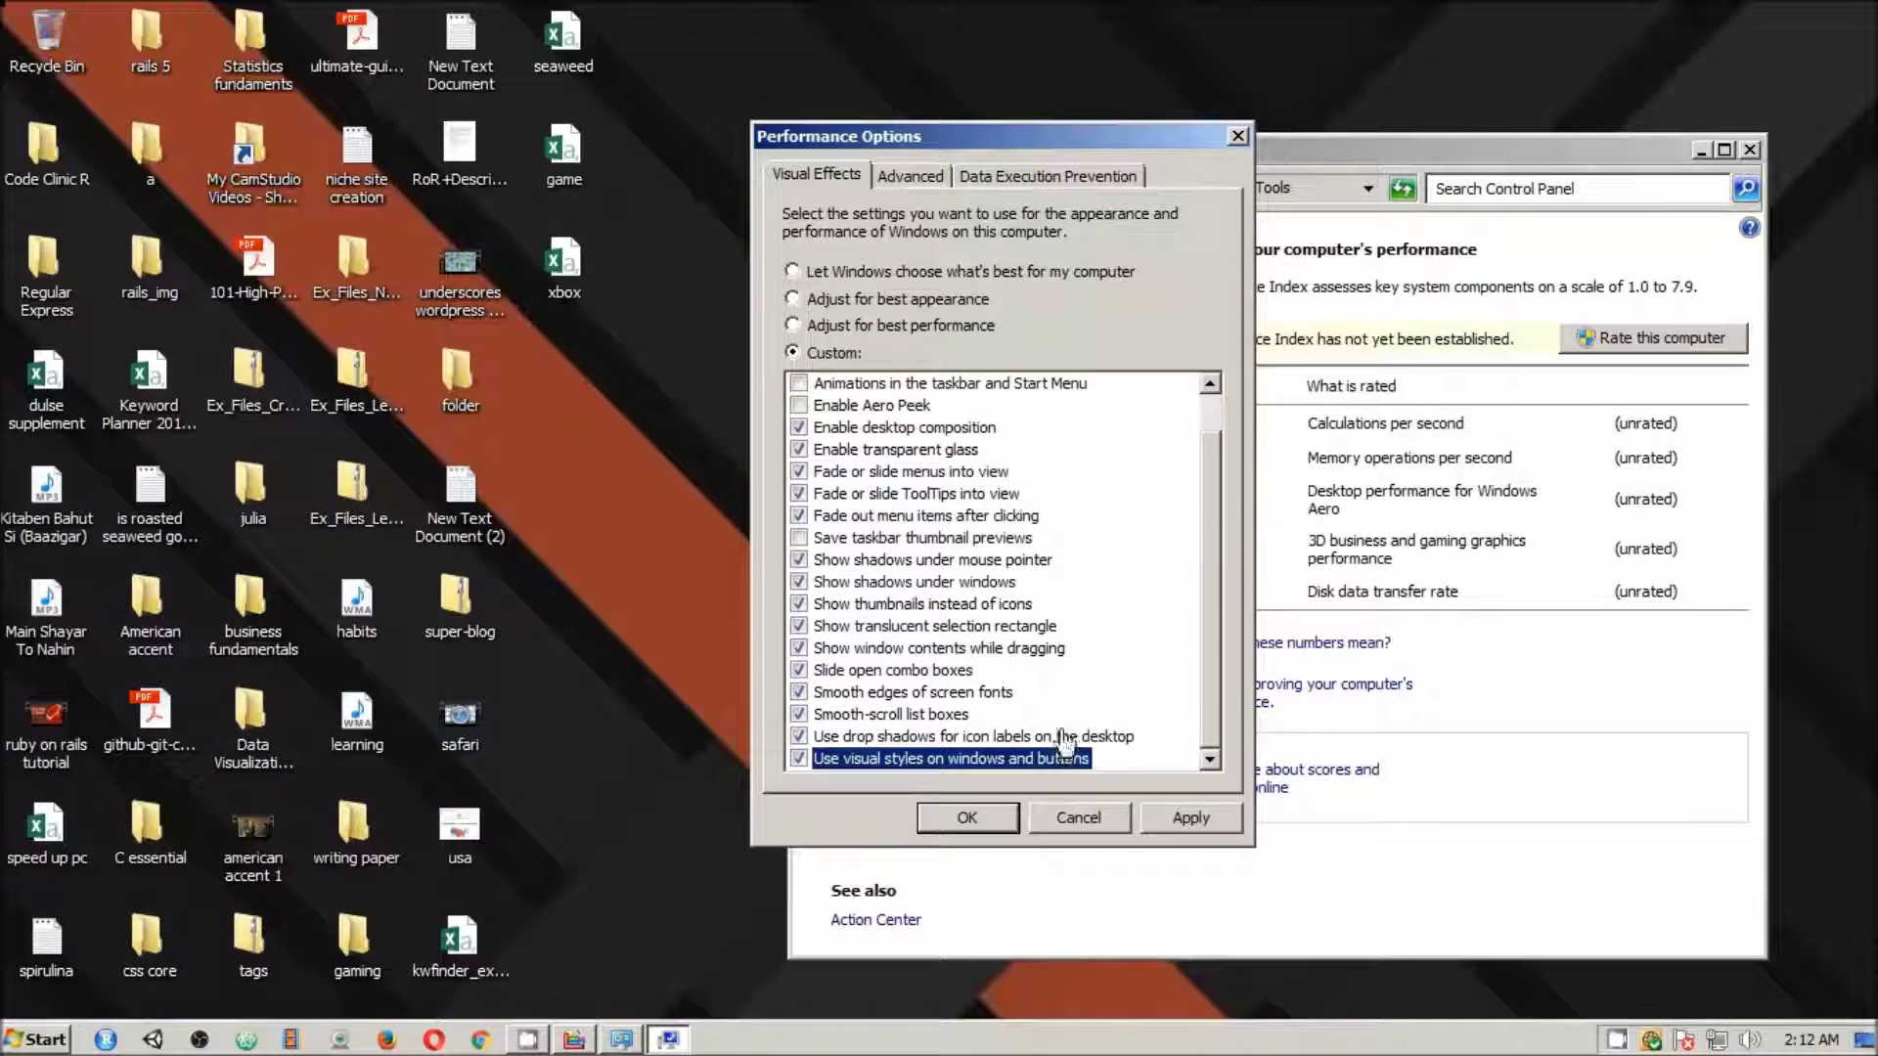
scroll(1061, 753, up, 1)
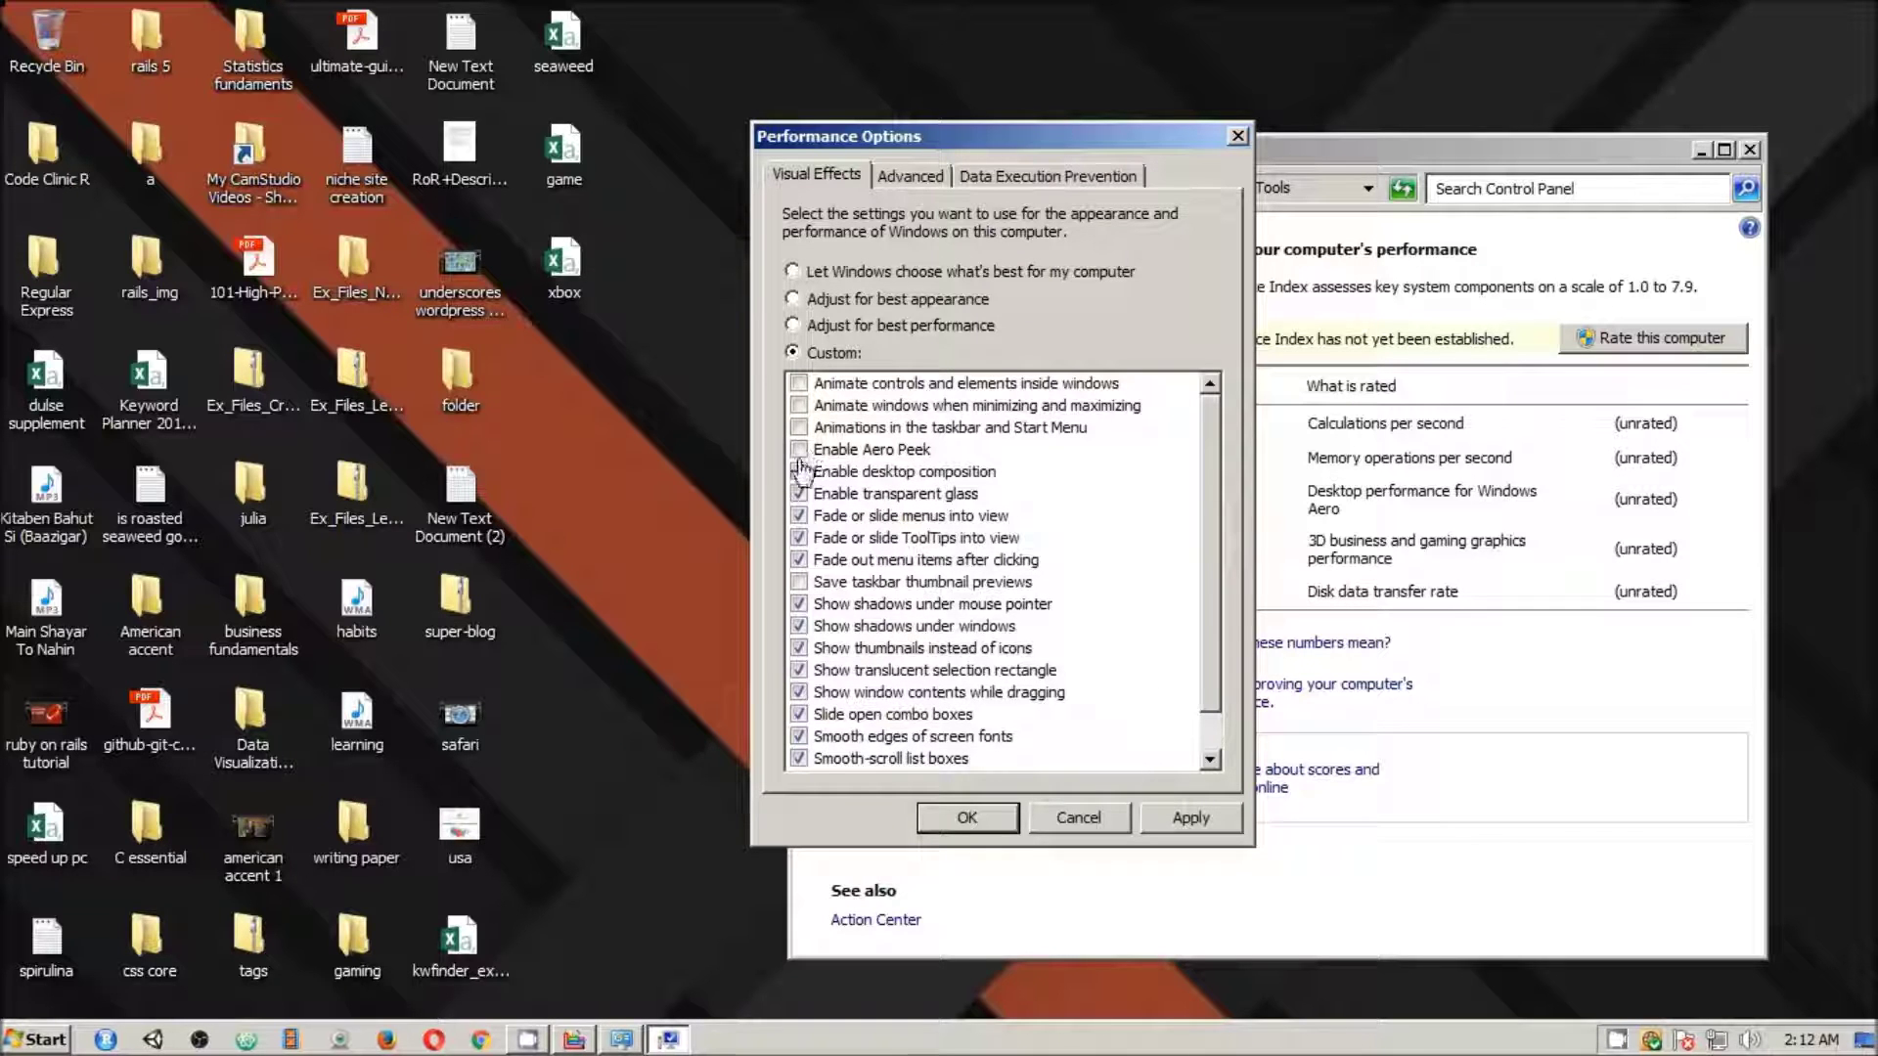
click(798, 583)
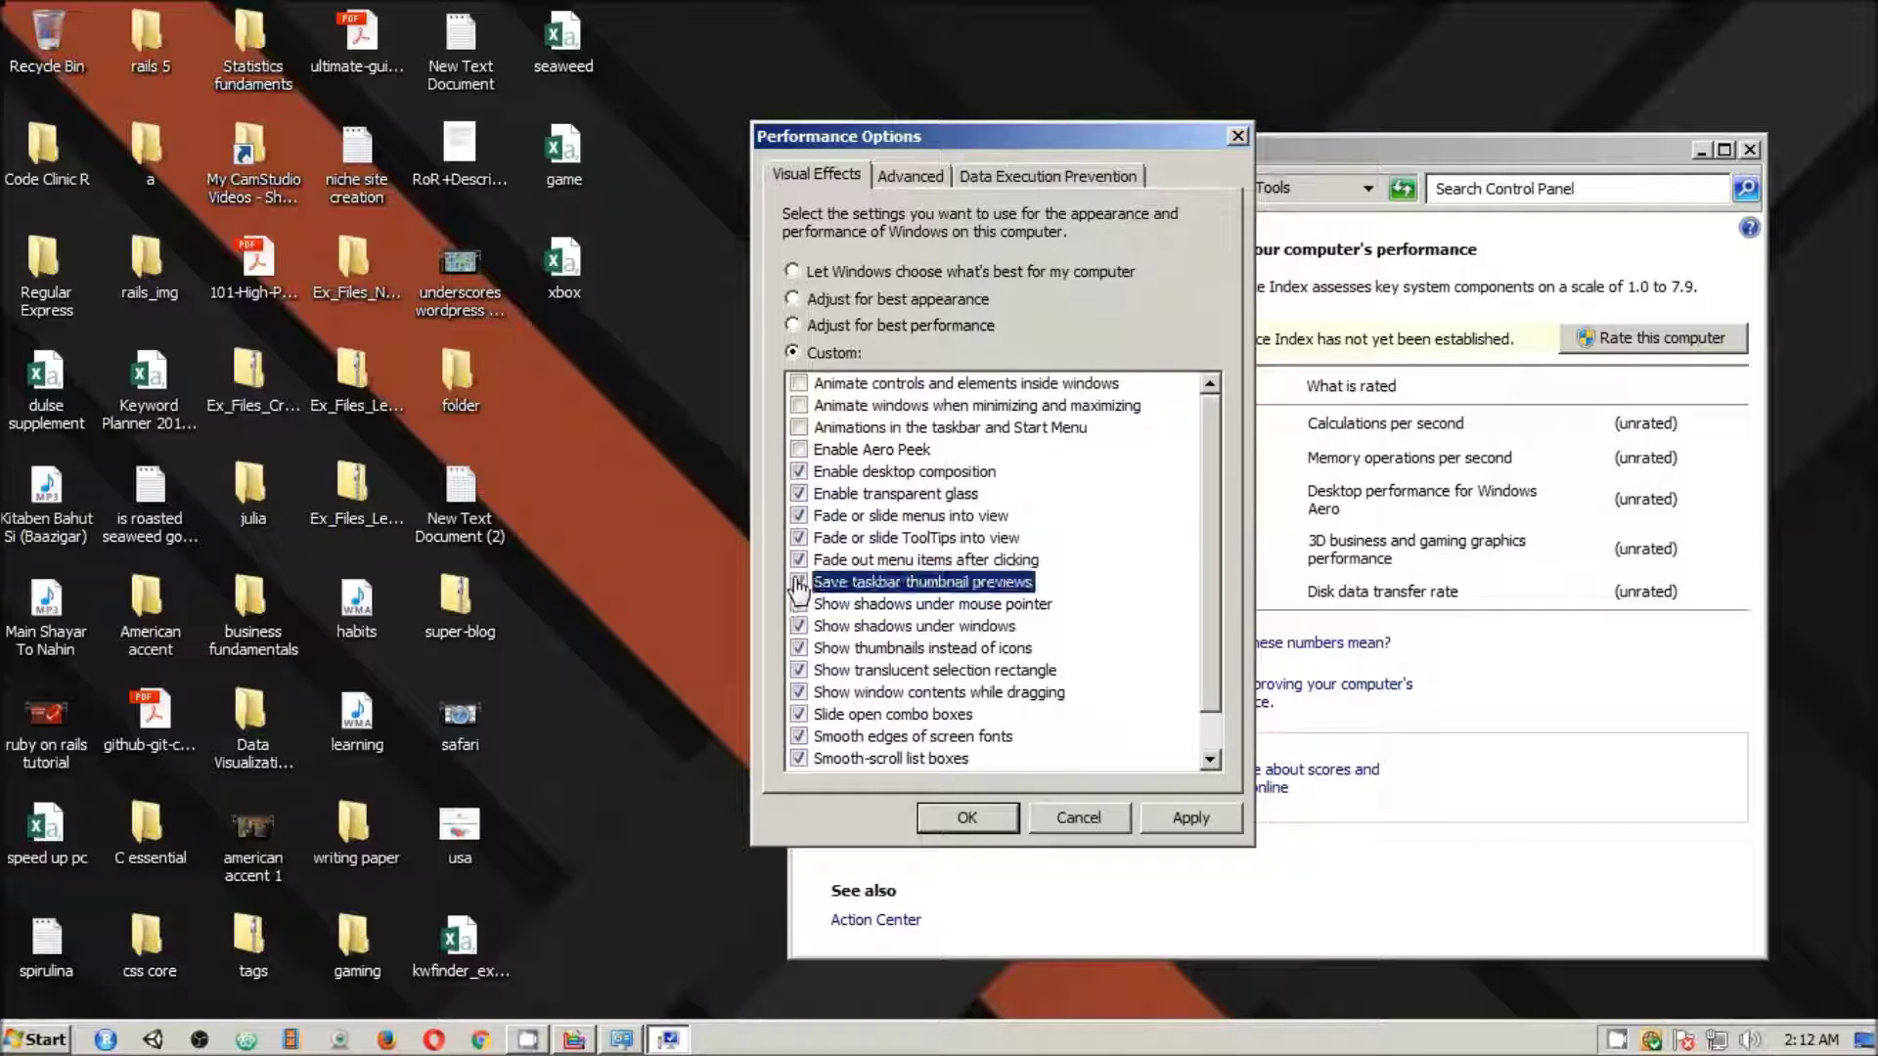
click(1190, 818)
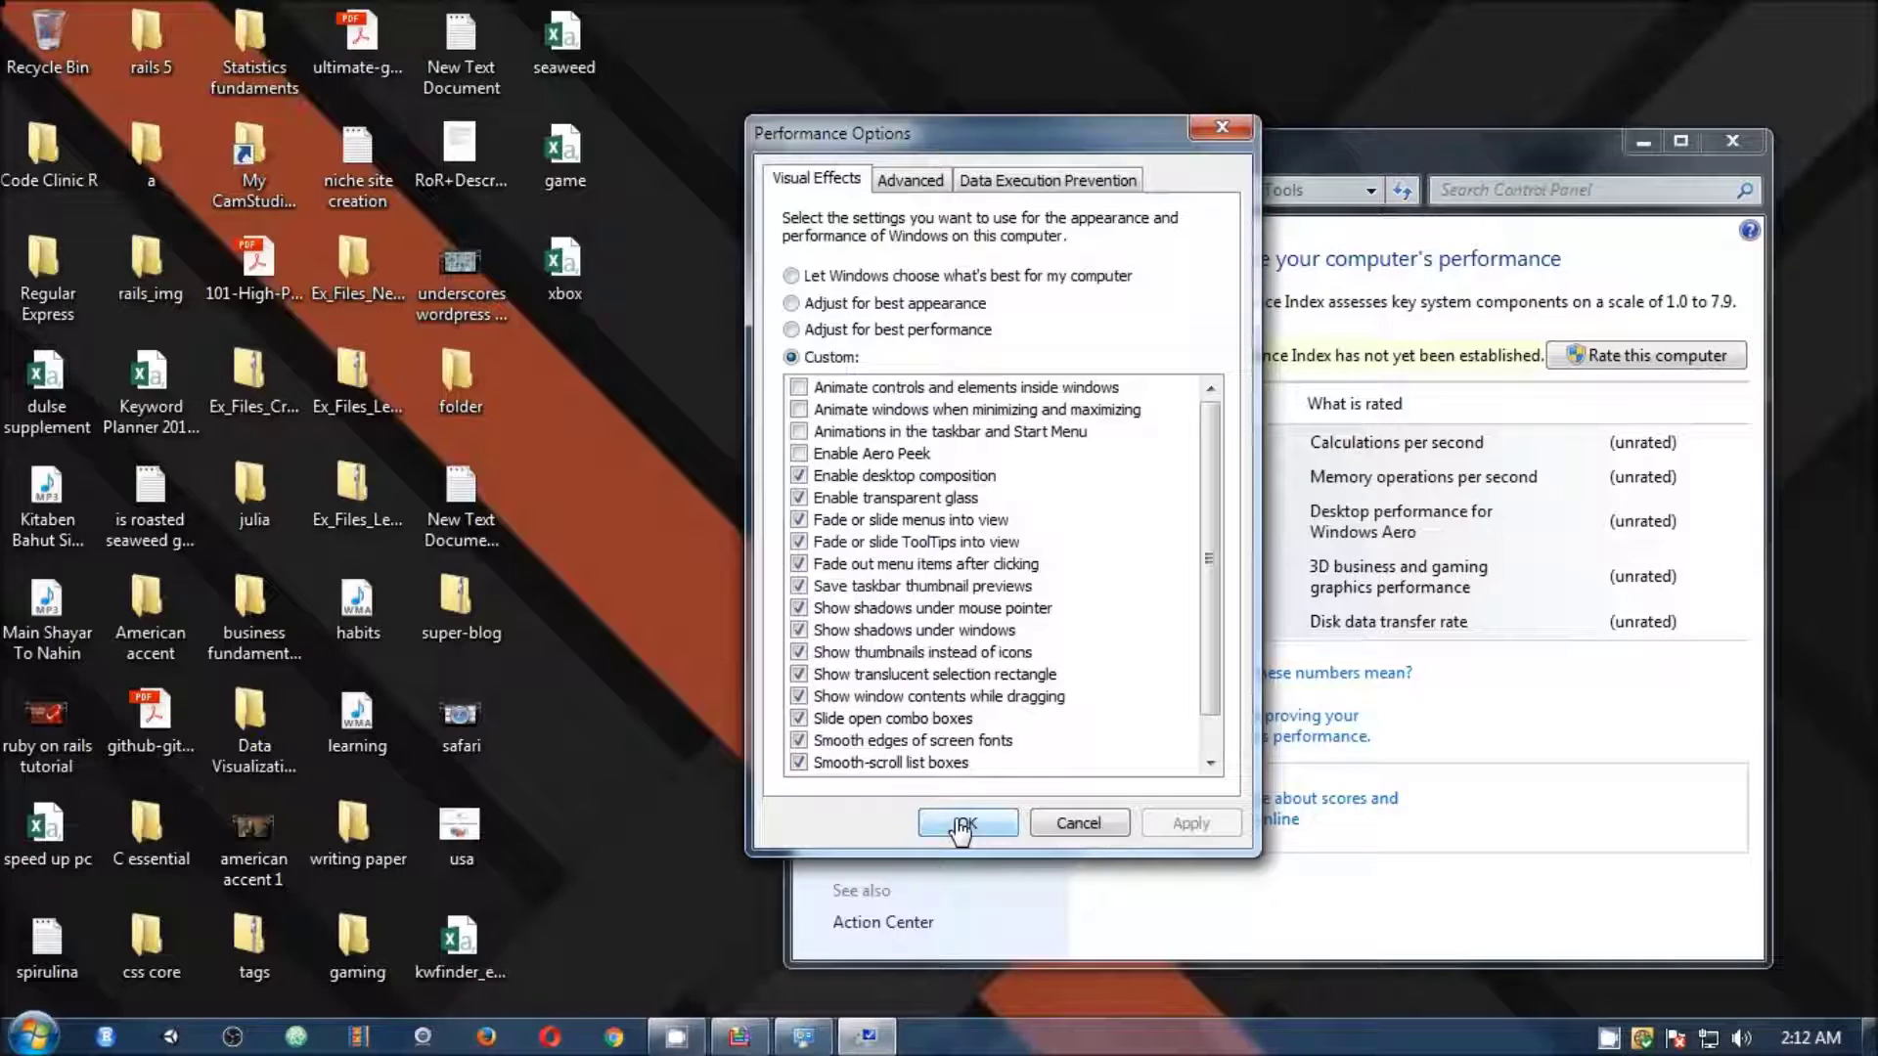
click(964, 824)
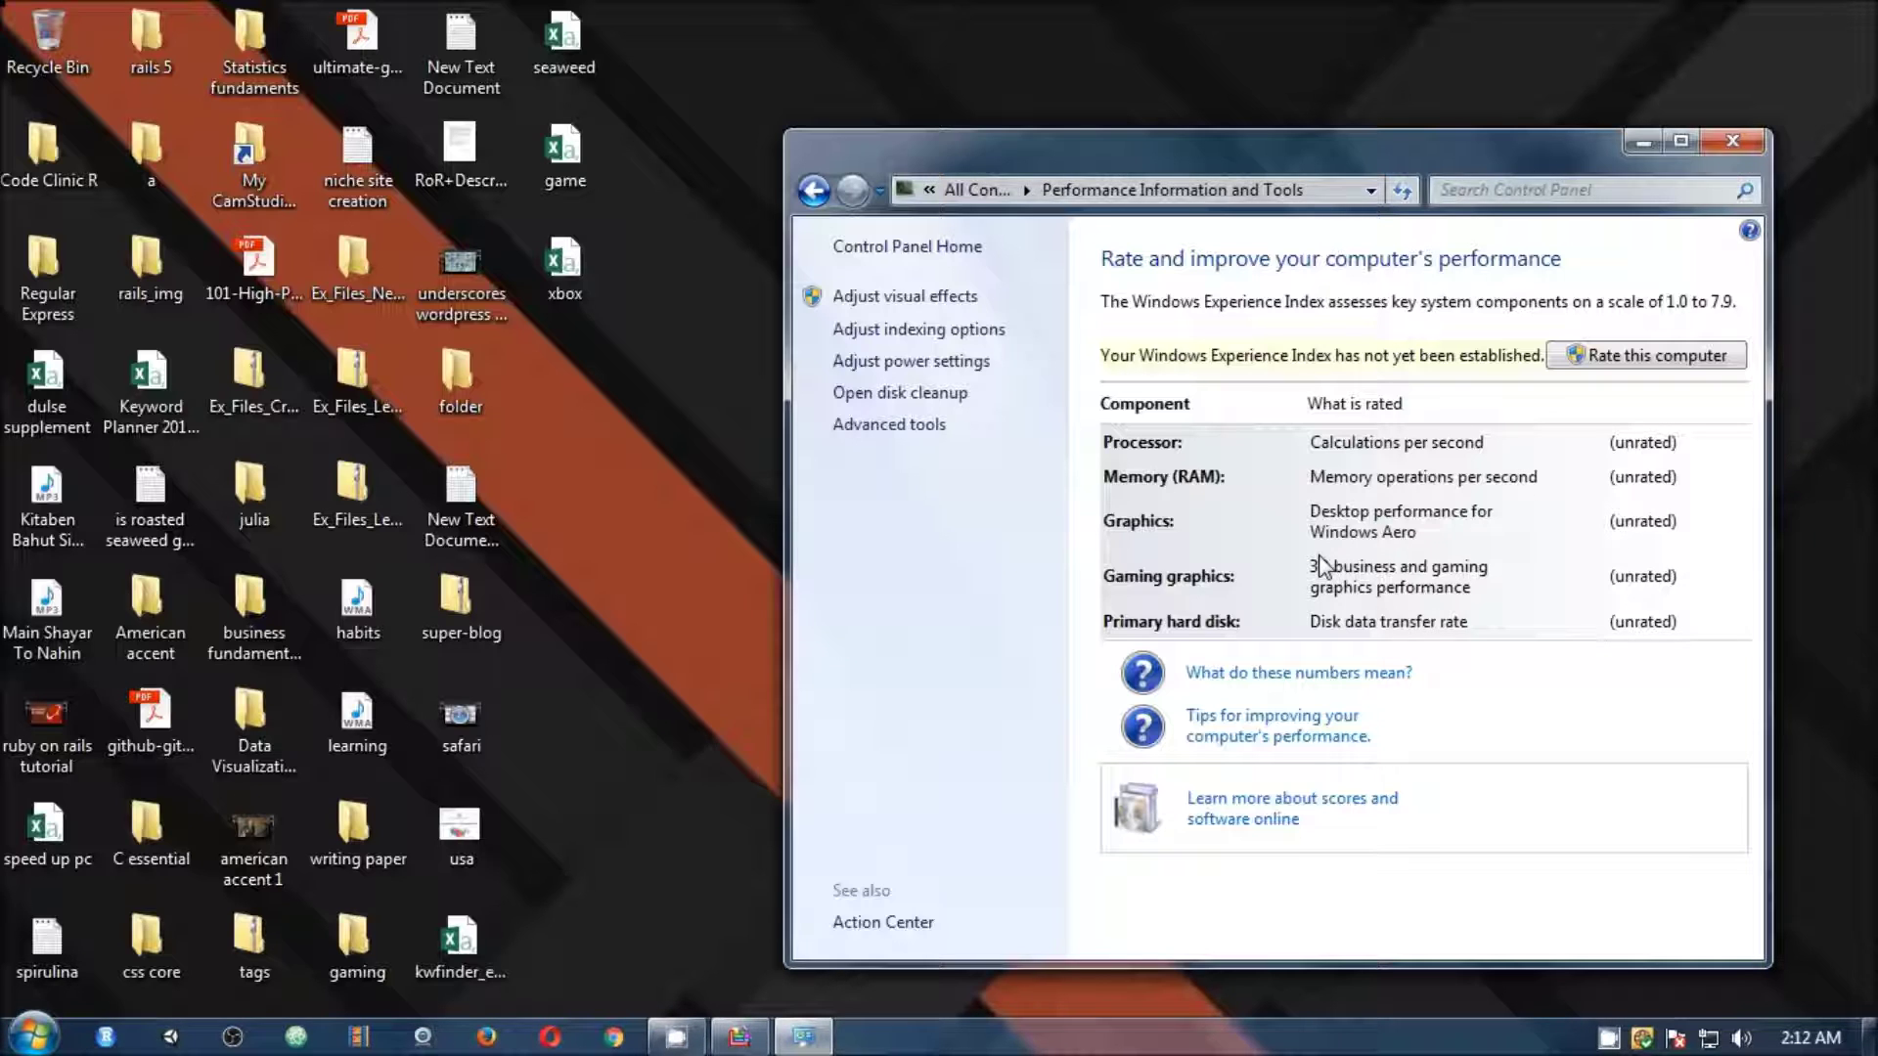
click(1743, 144)
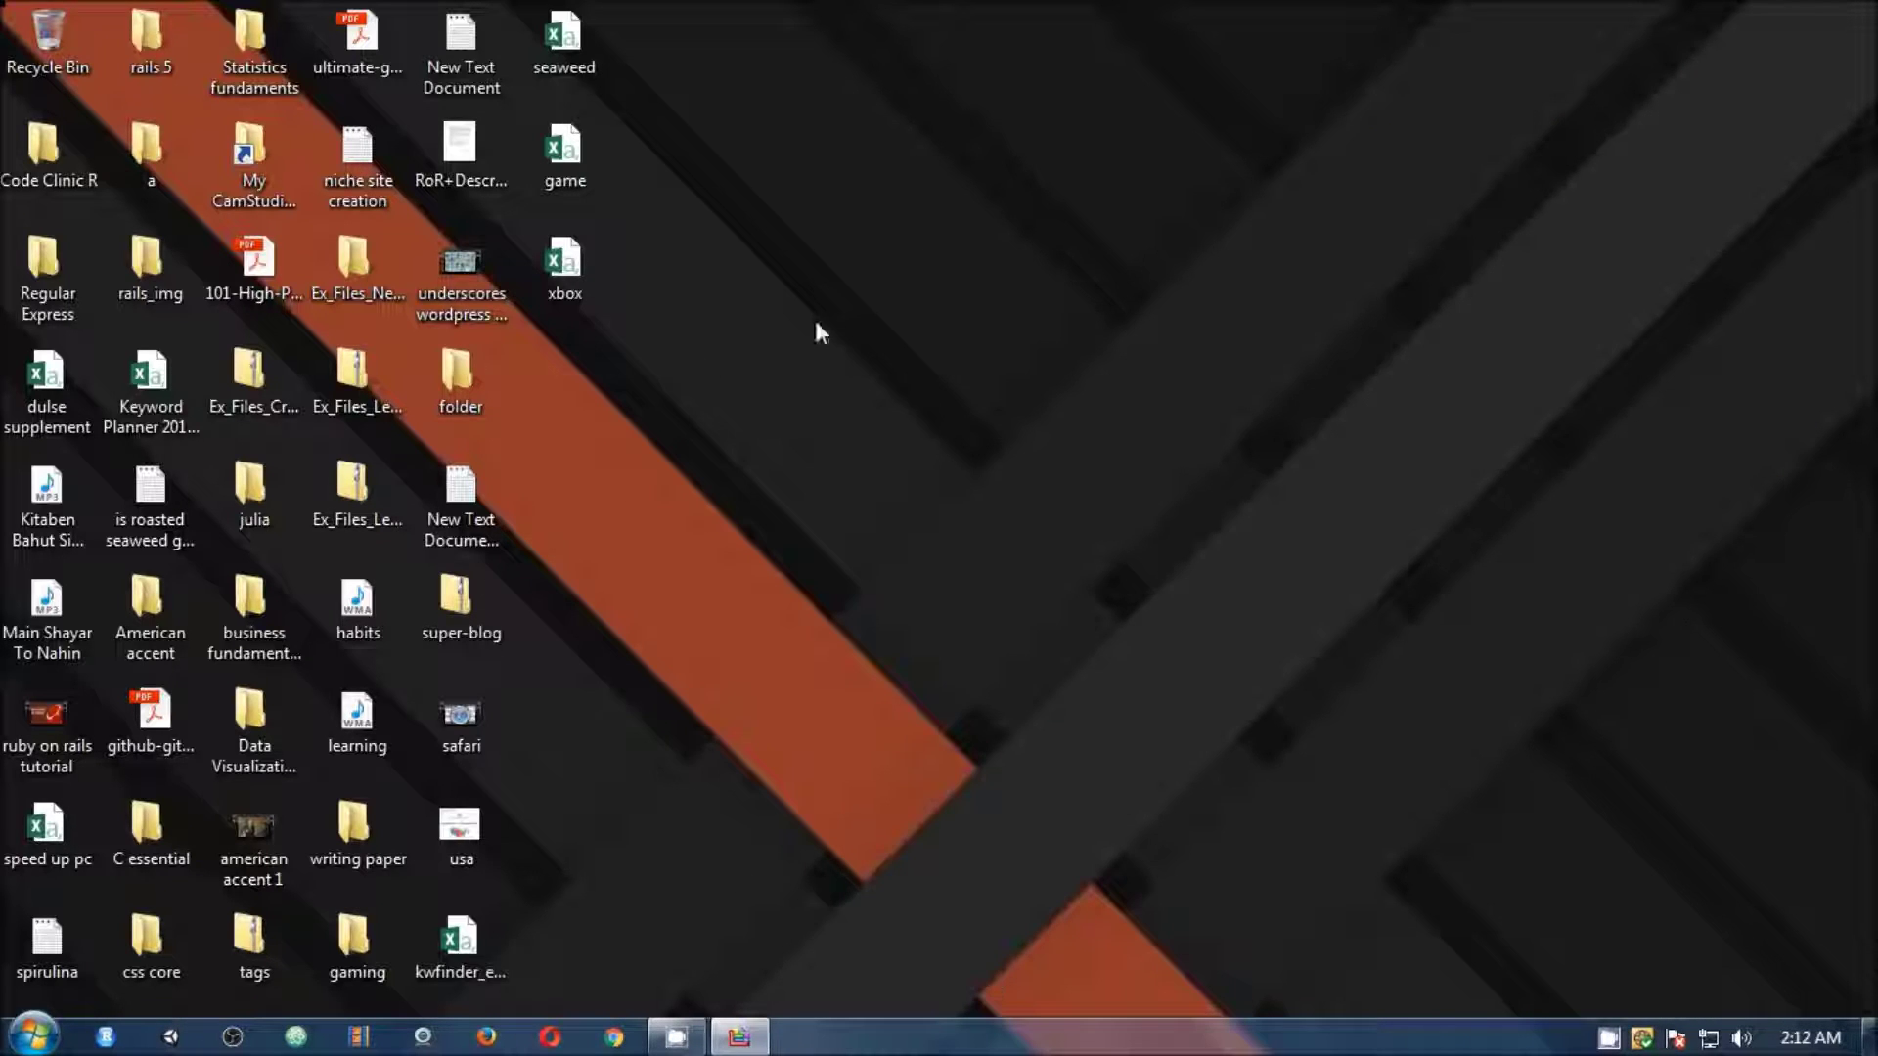
Set the desktop background to the medium blue swatch from Solid Colors and save the change
right_click(808, 479)
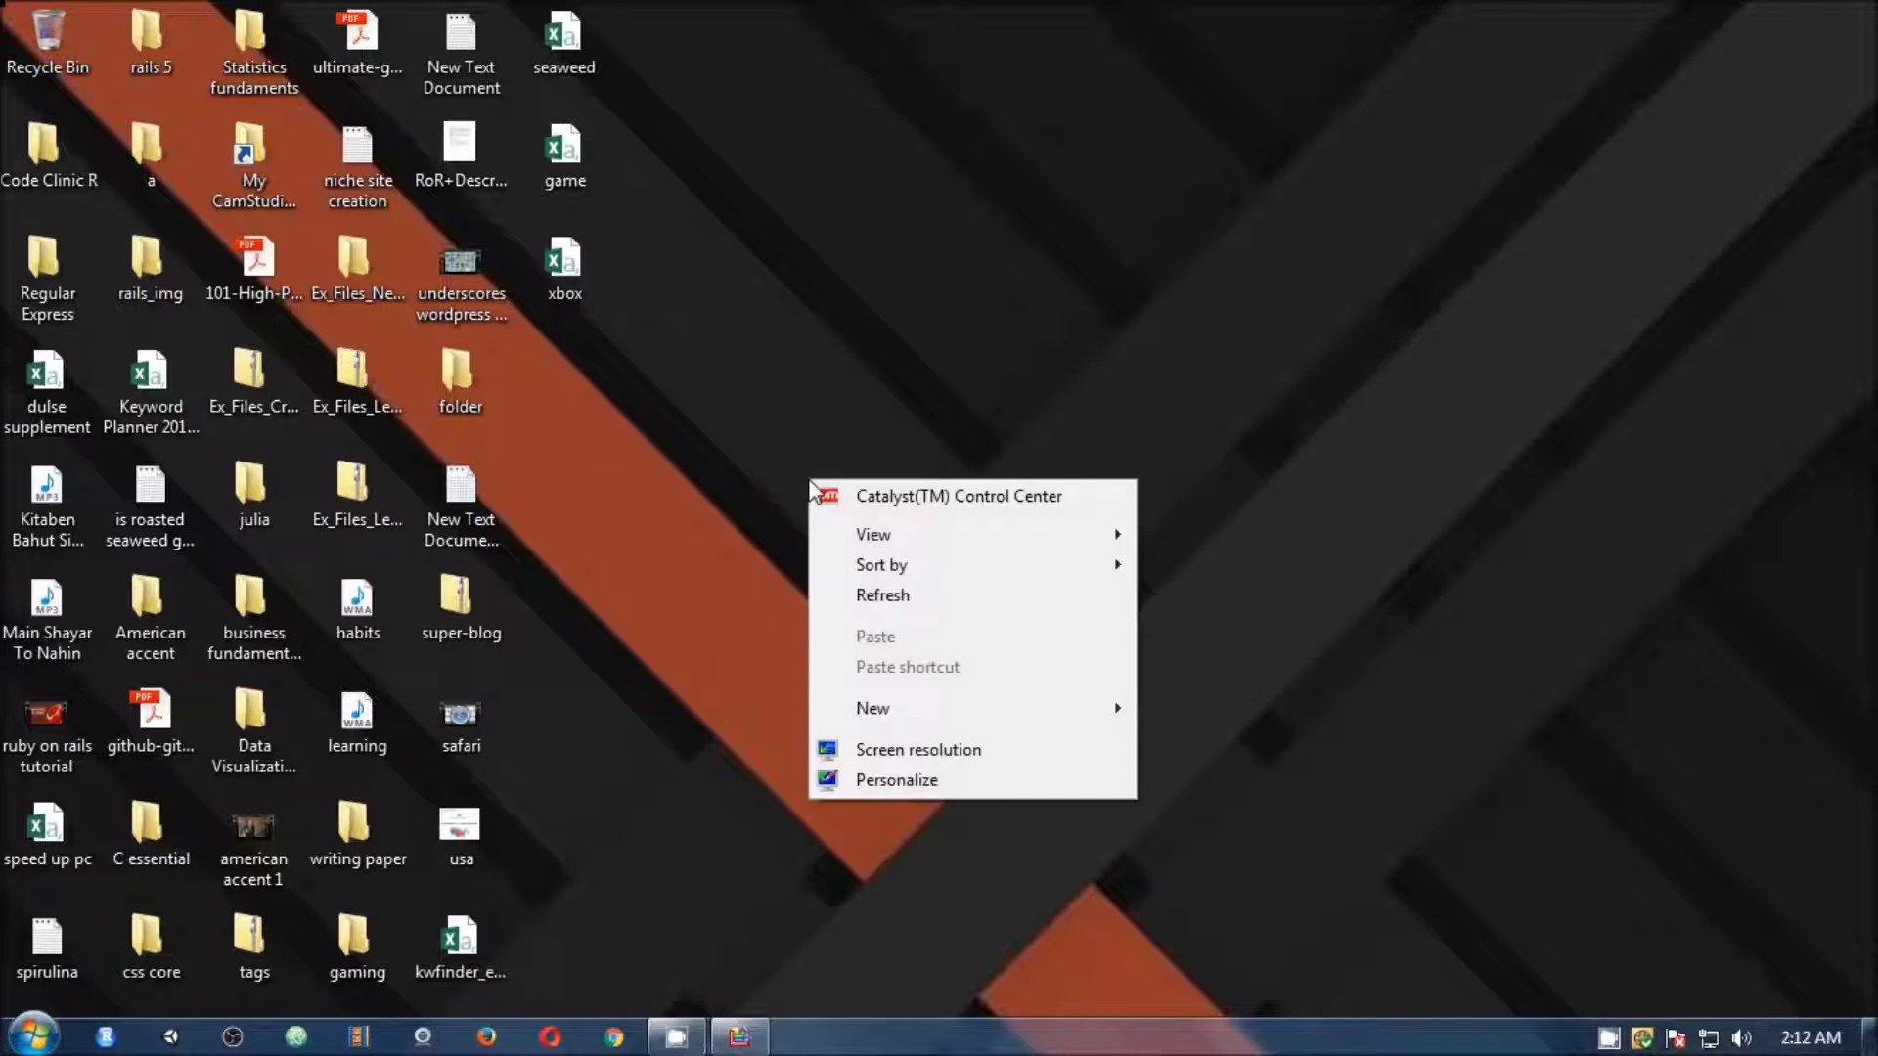
click(902, 780)
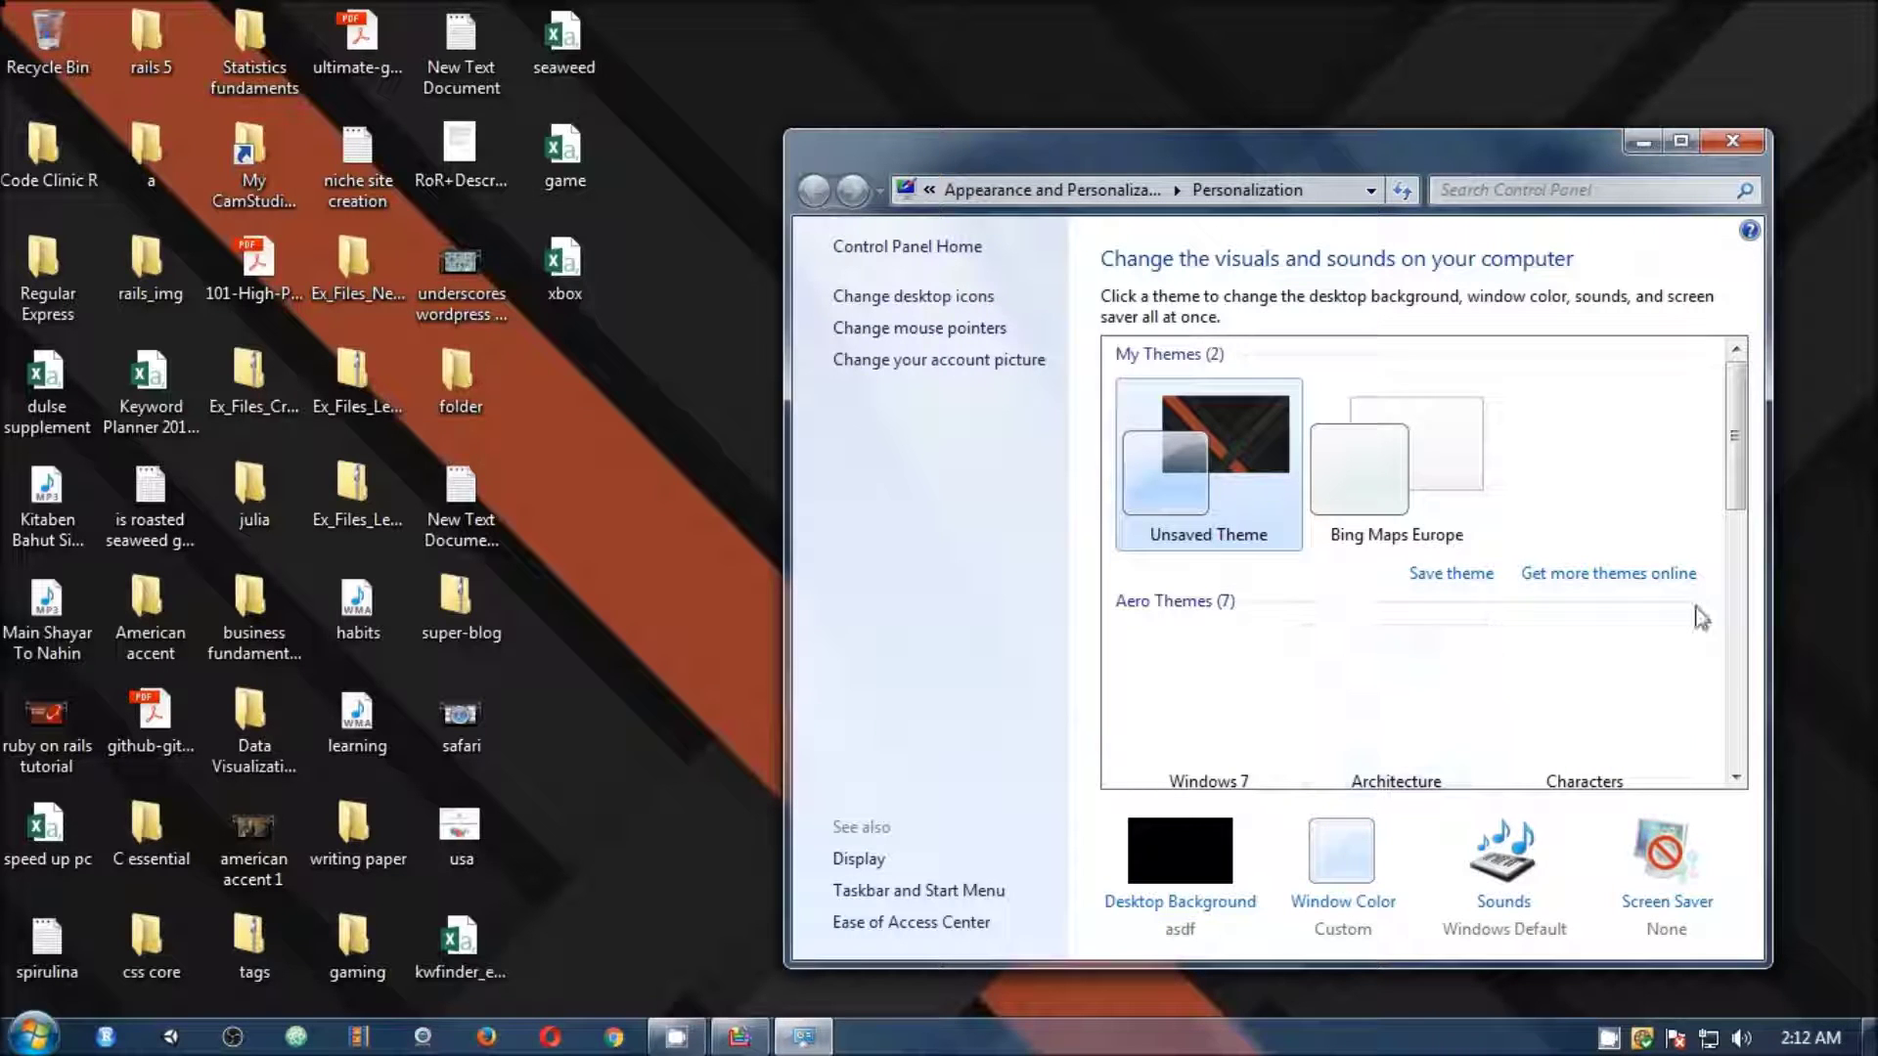
click(1684, 143)
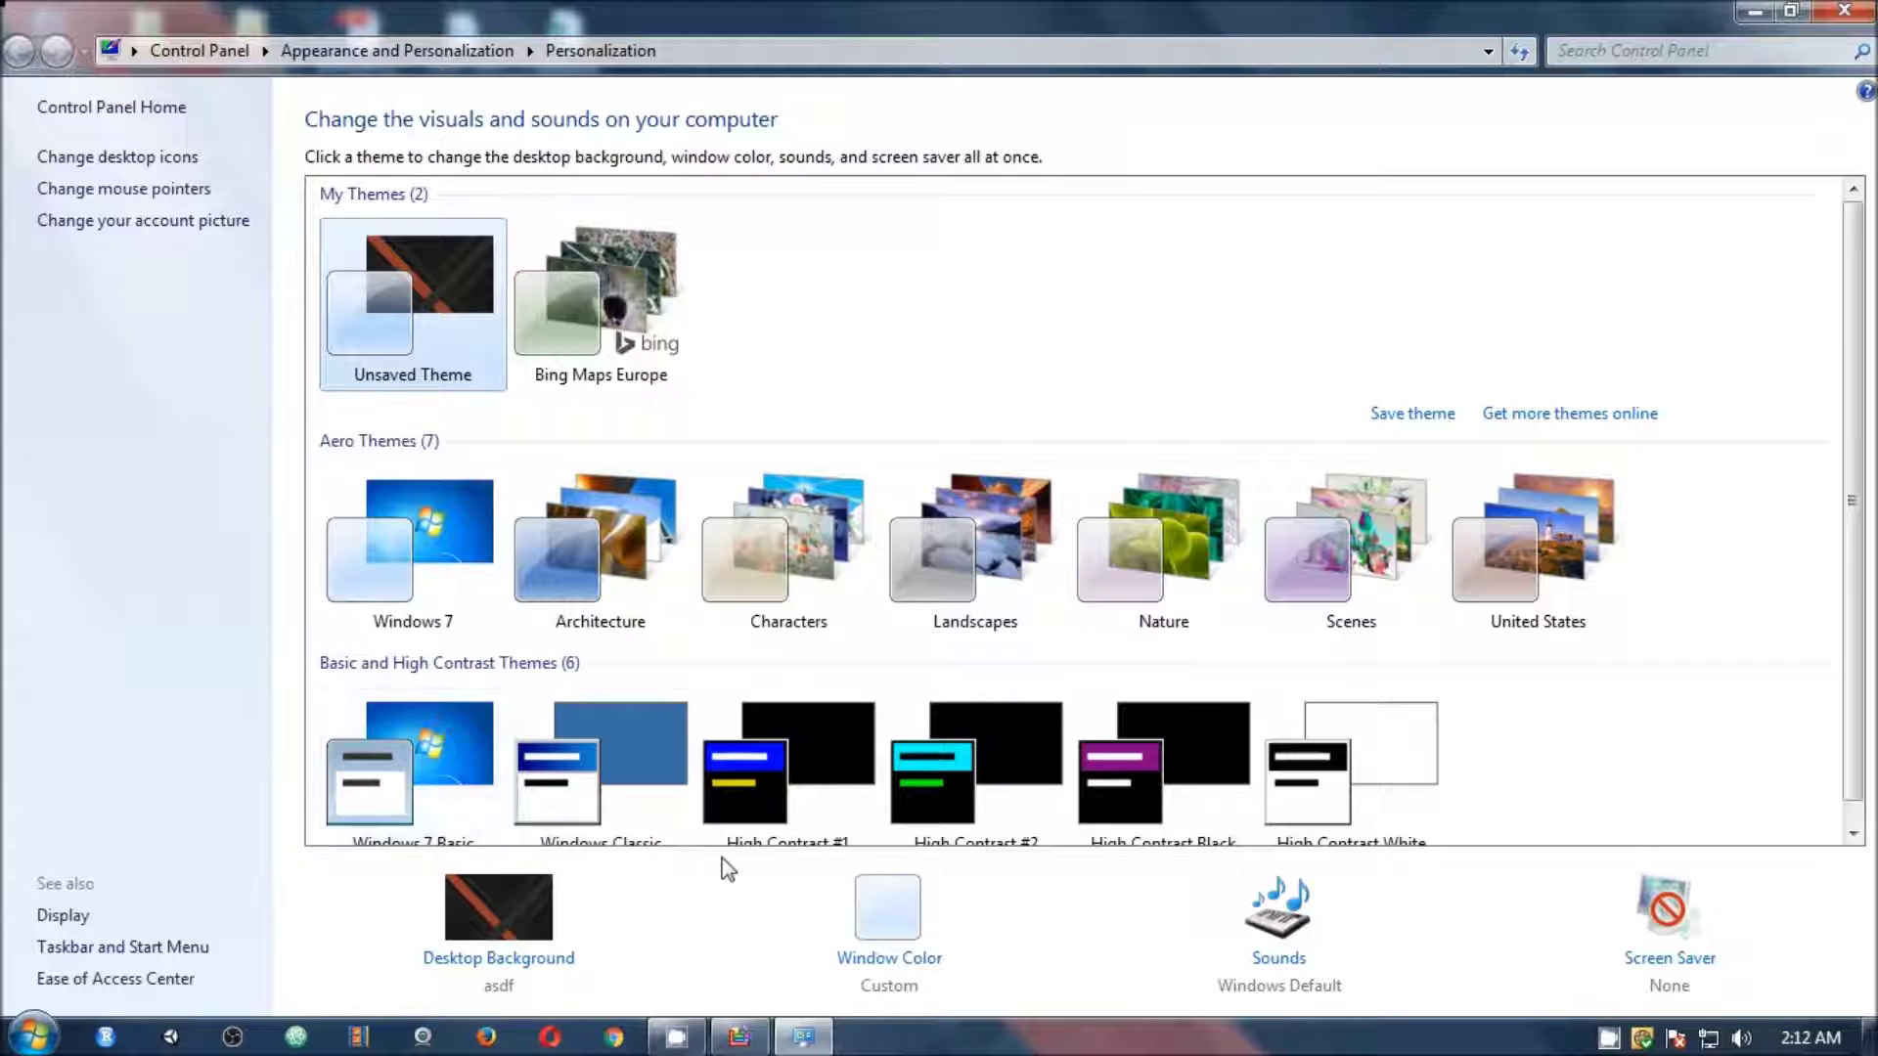
click(486, 960)
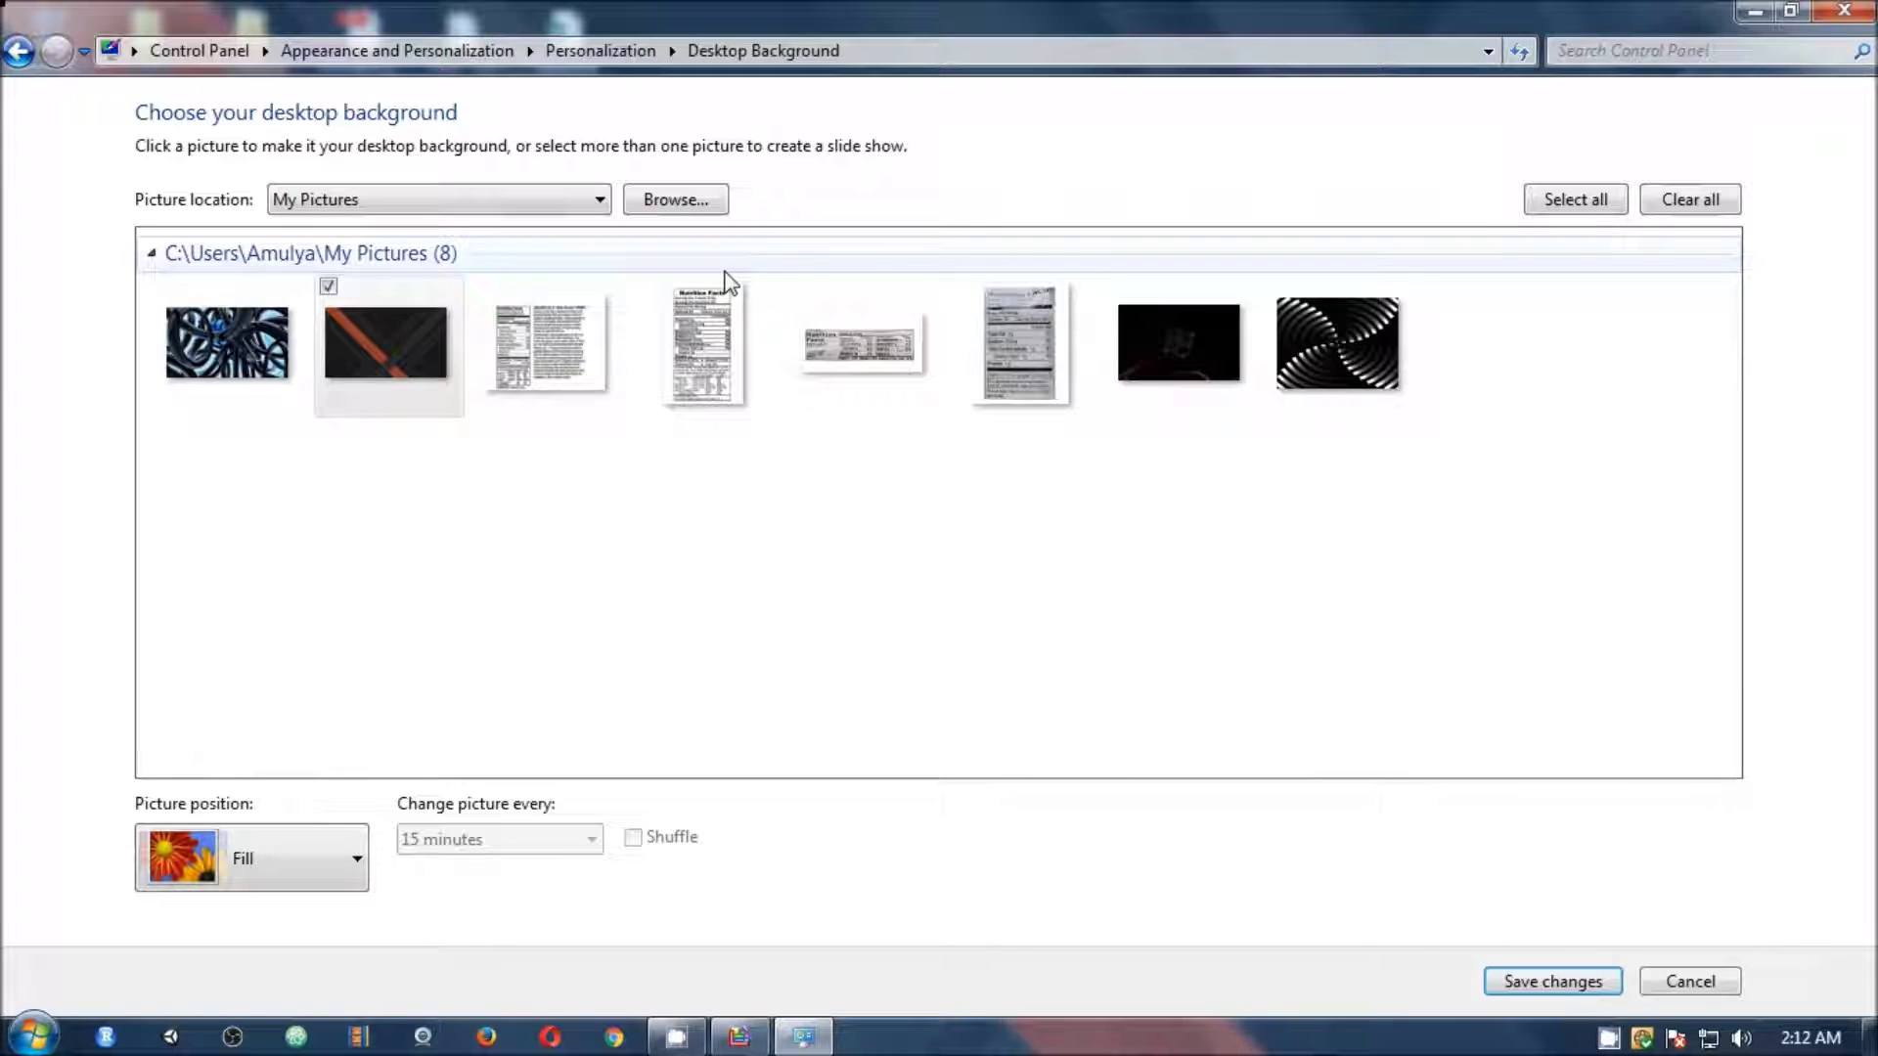
click(600, 201)
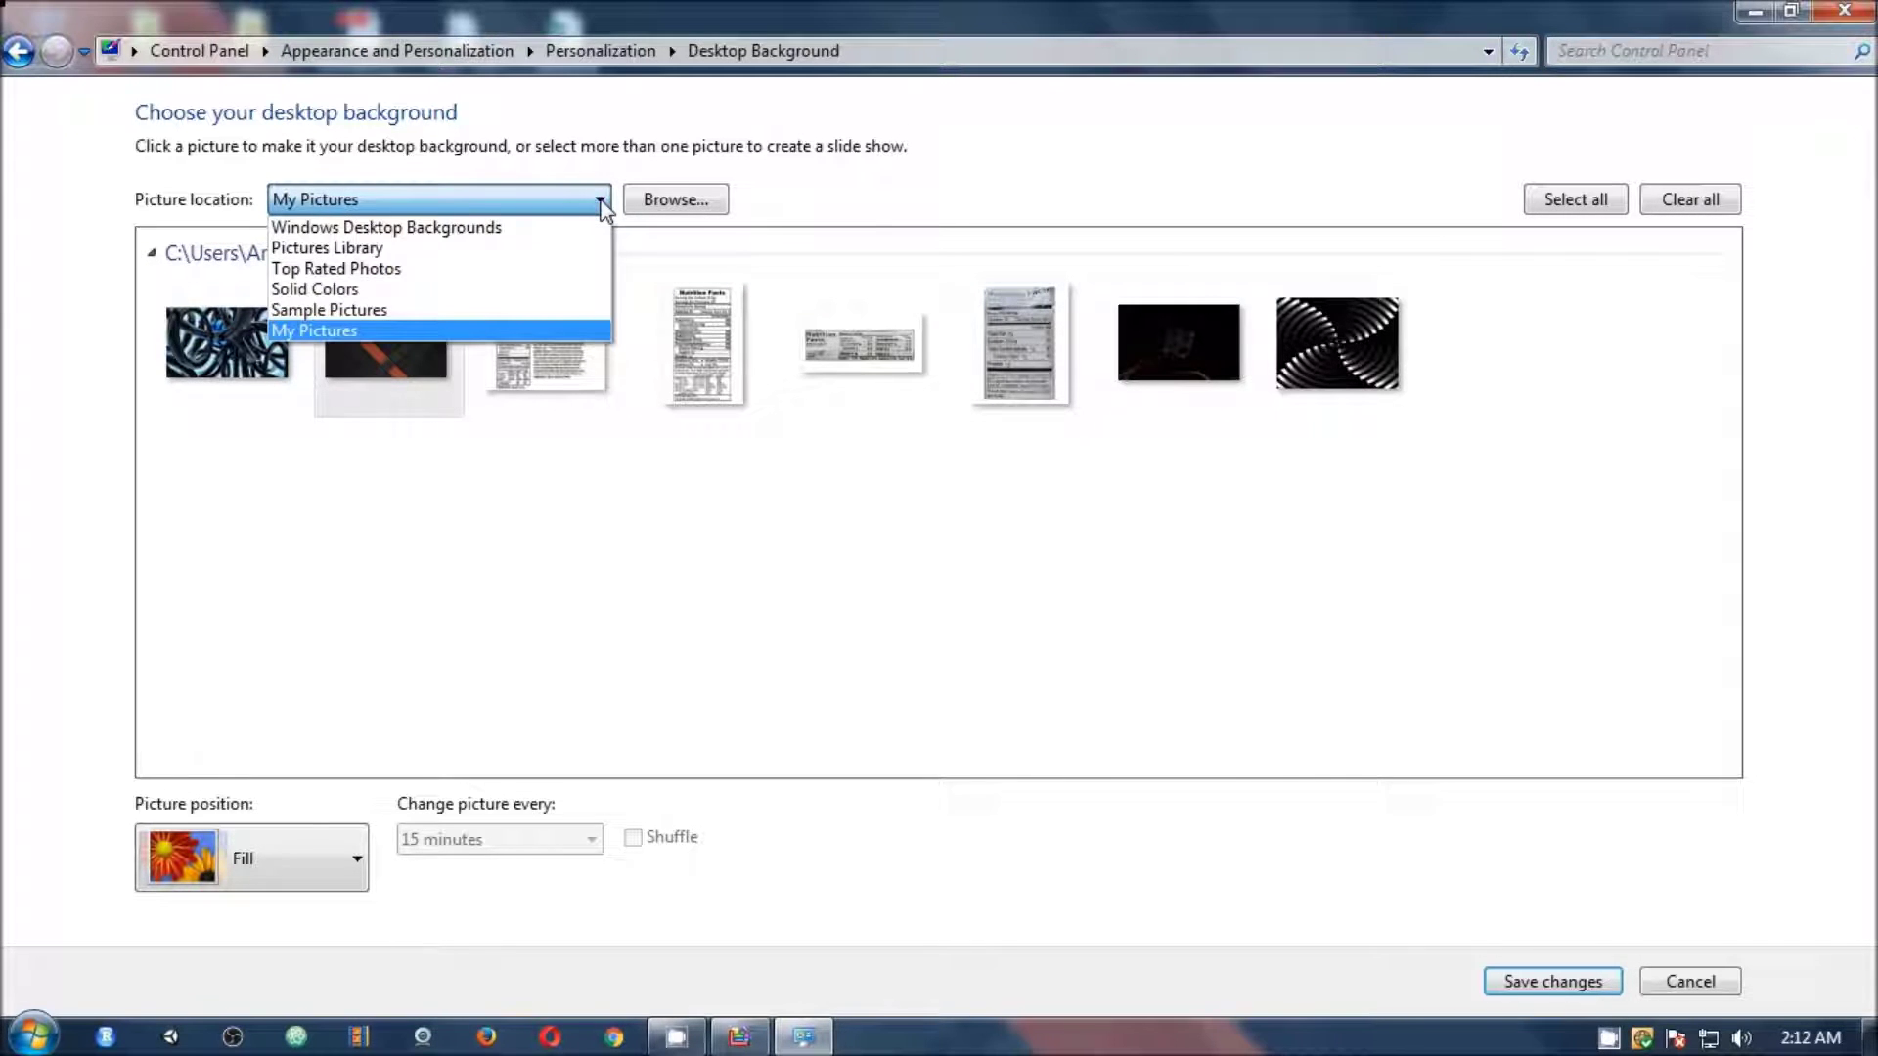
click(526, 288)
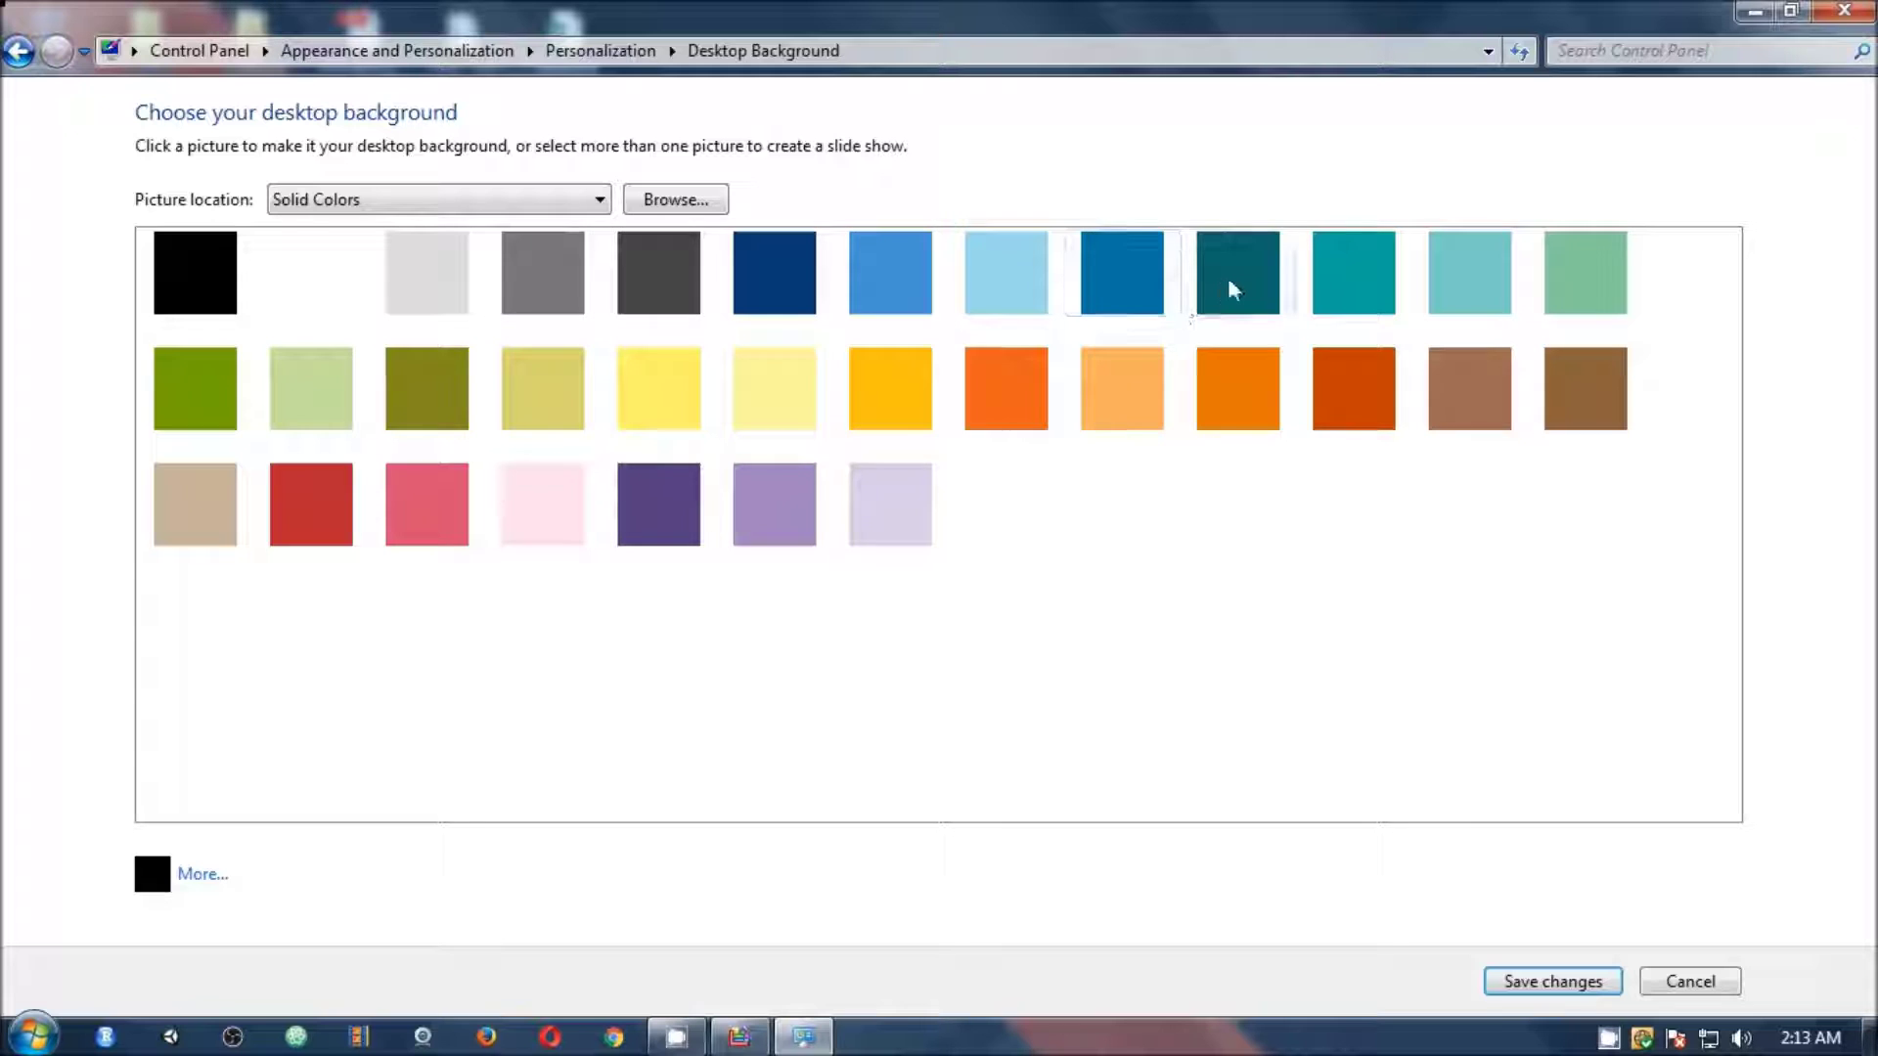
click(912, 283)
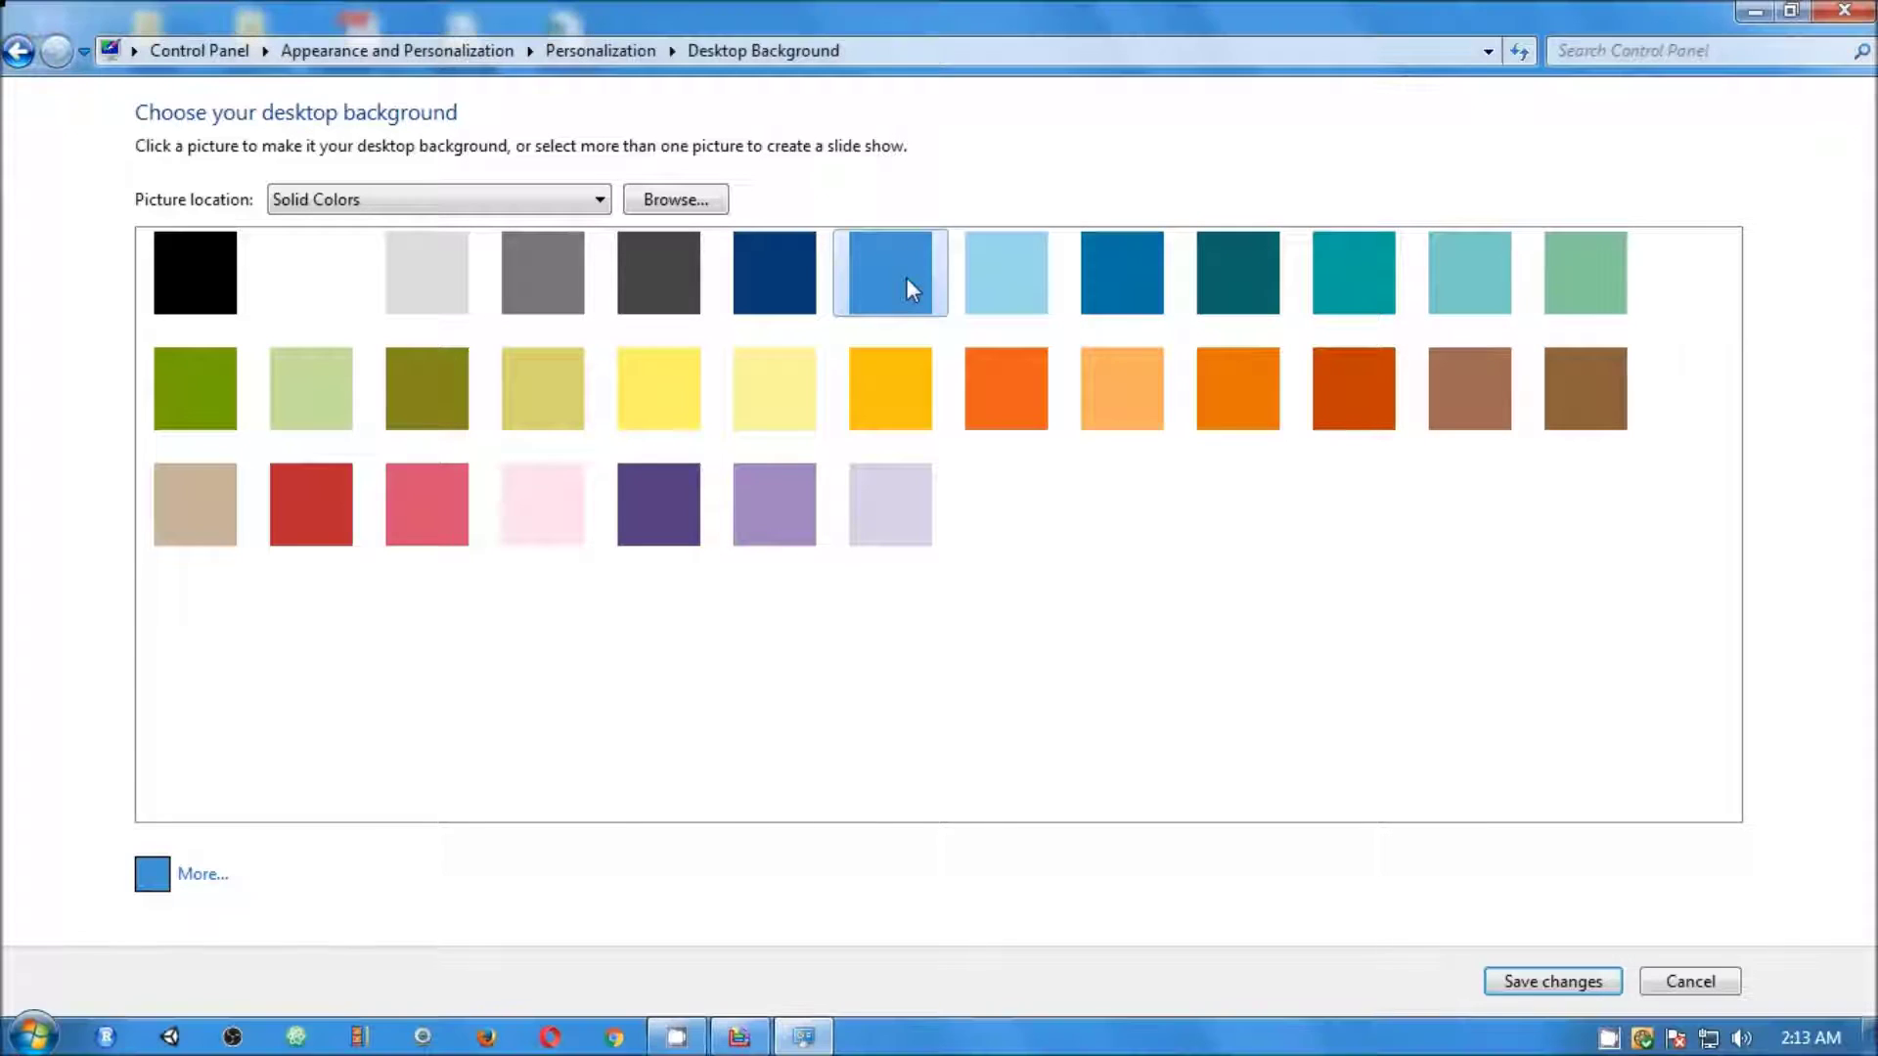
click(1525, 990)
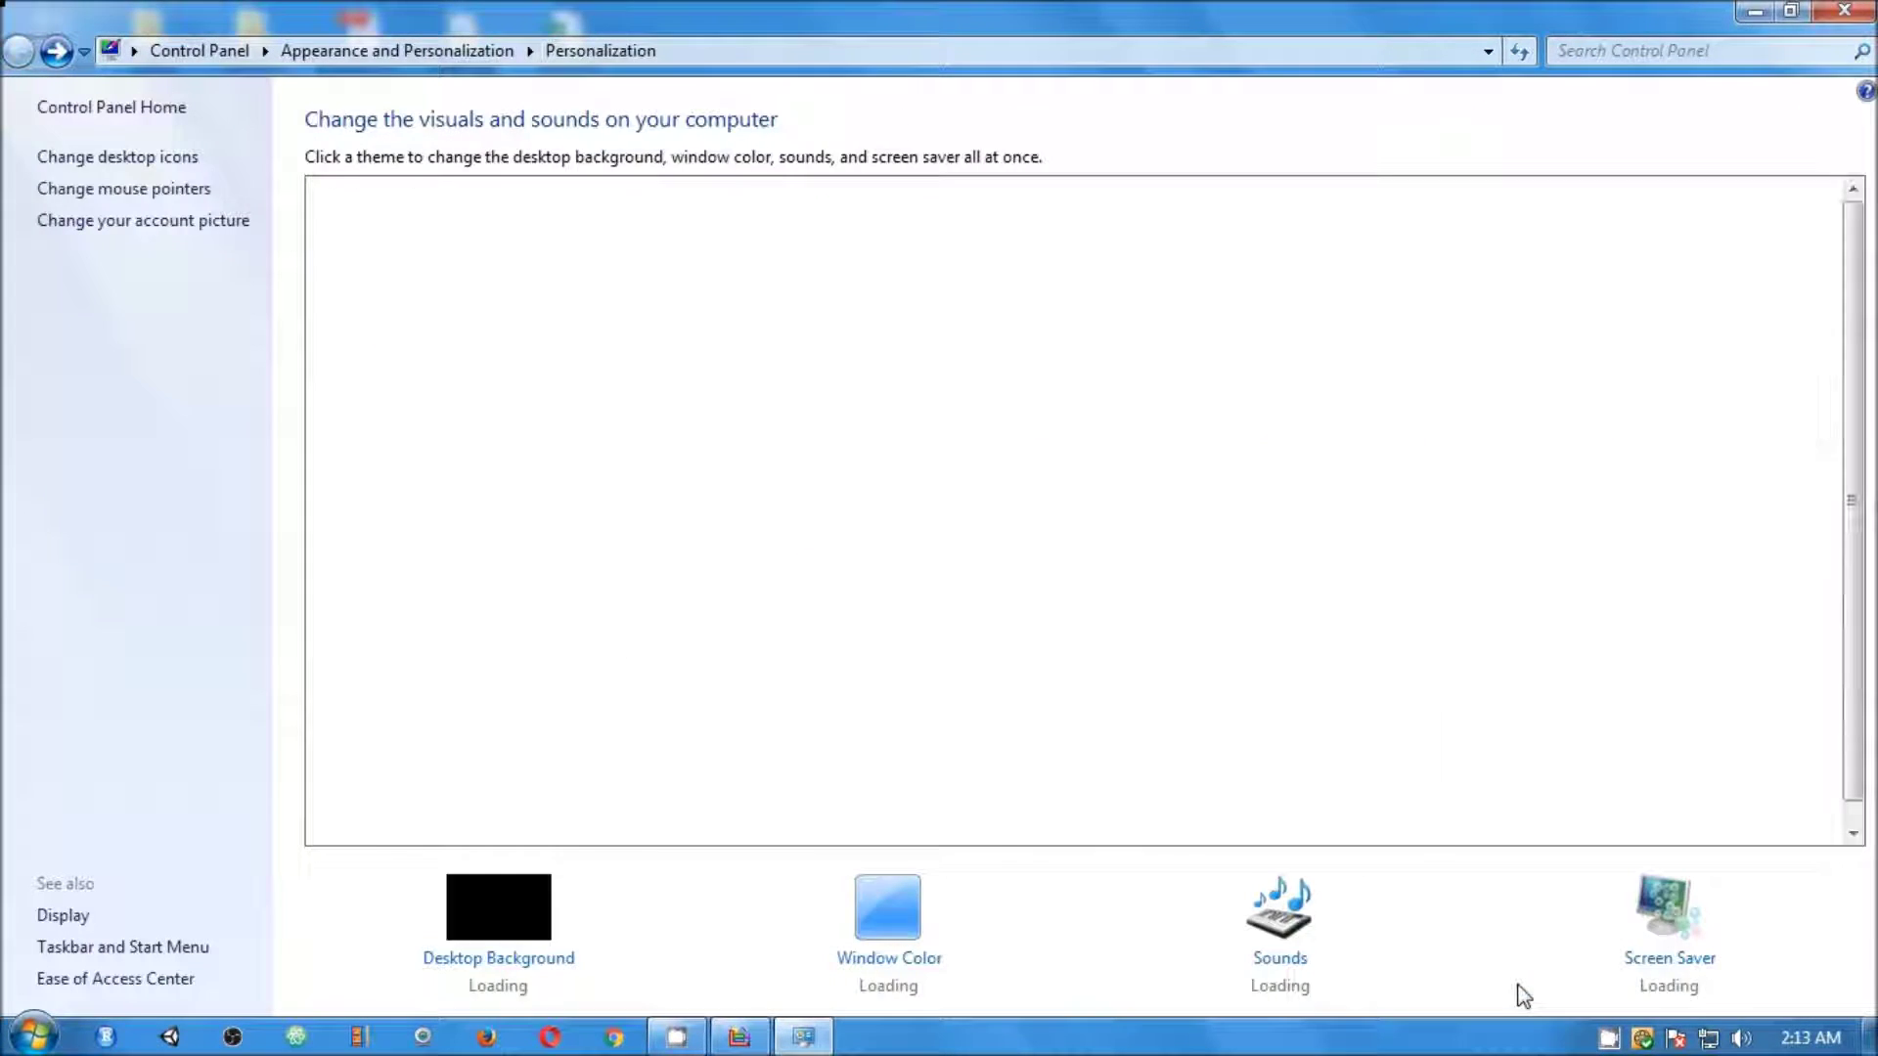
click(1845, 9)
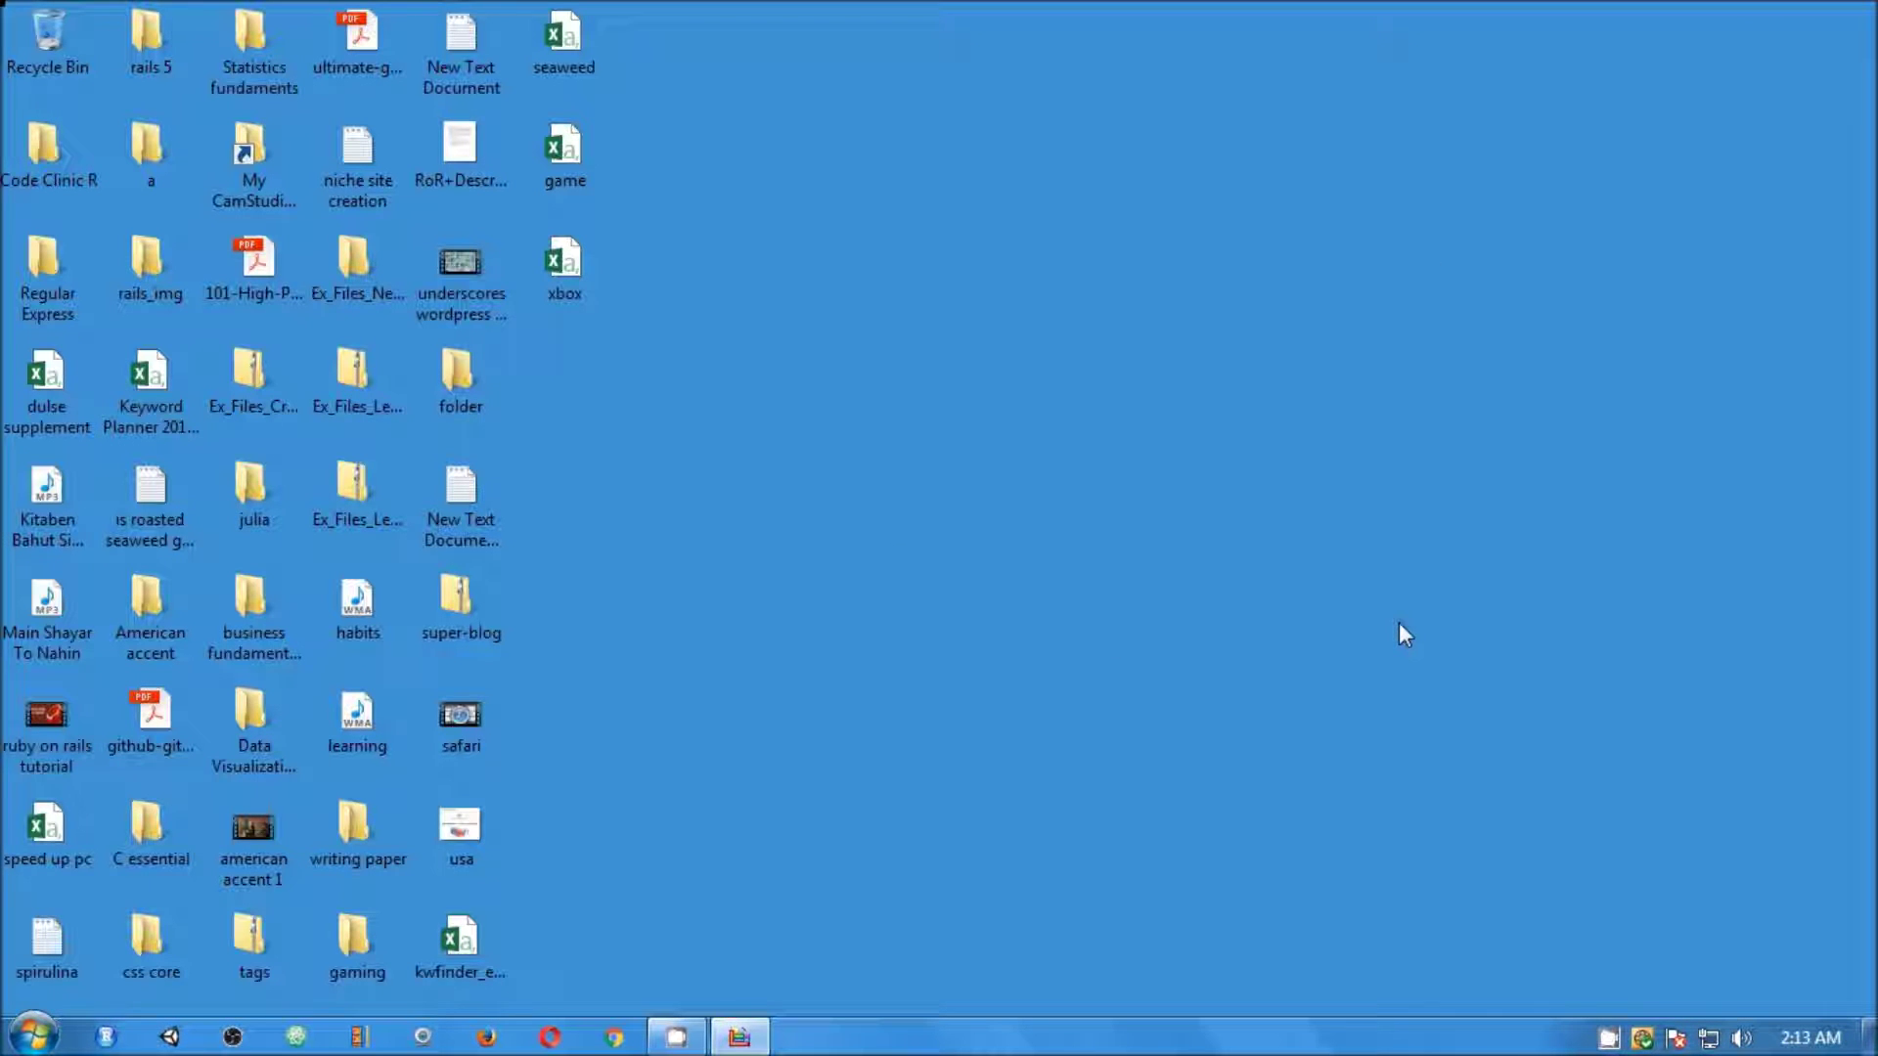
Switch the solid desktop background from blue to the teal swatch and save it
right_click(1090, 324)
click(1181, 632)
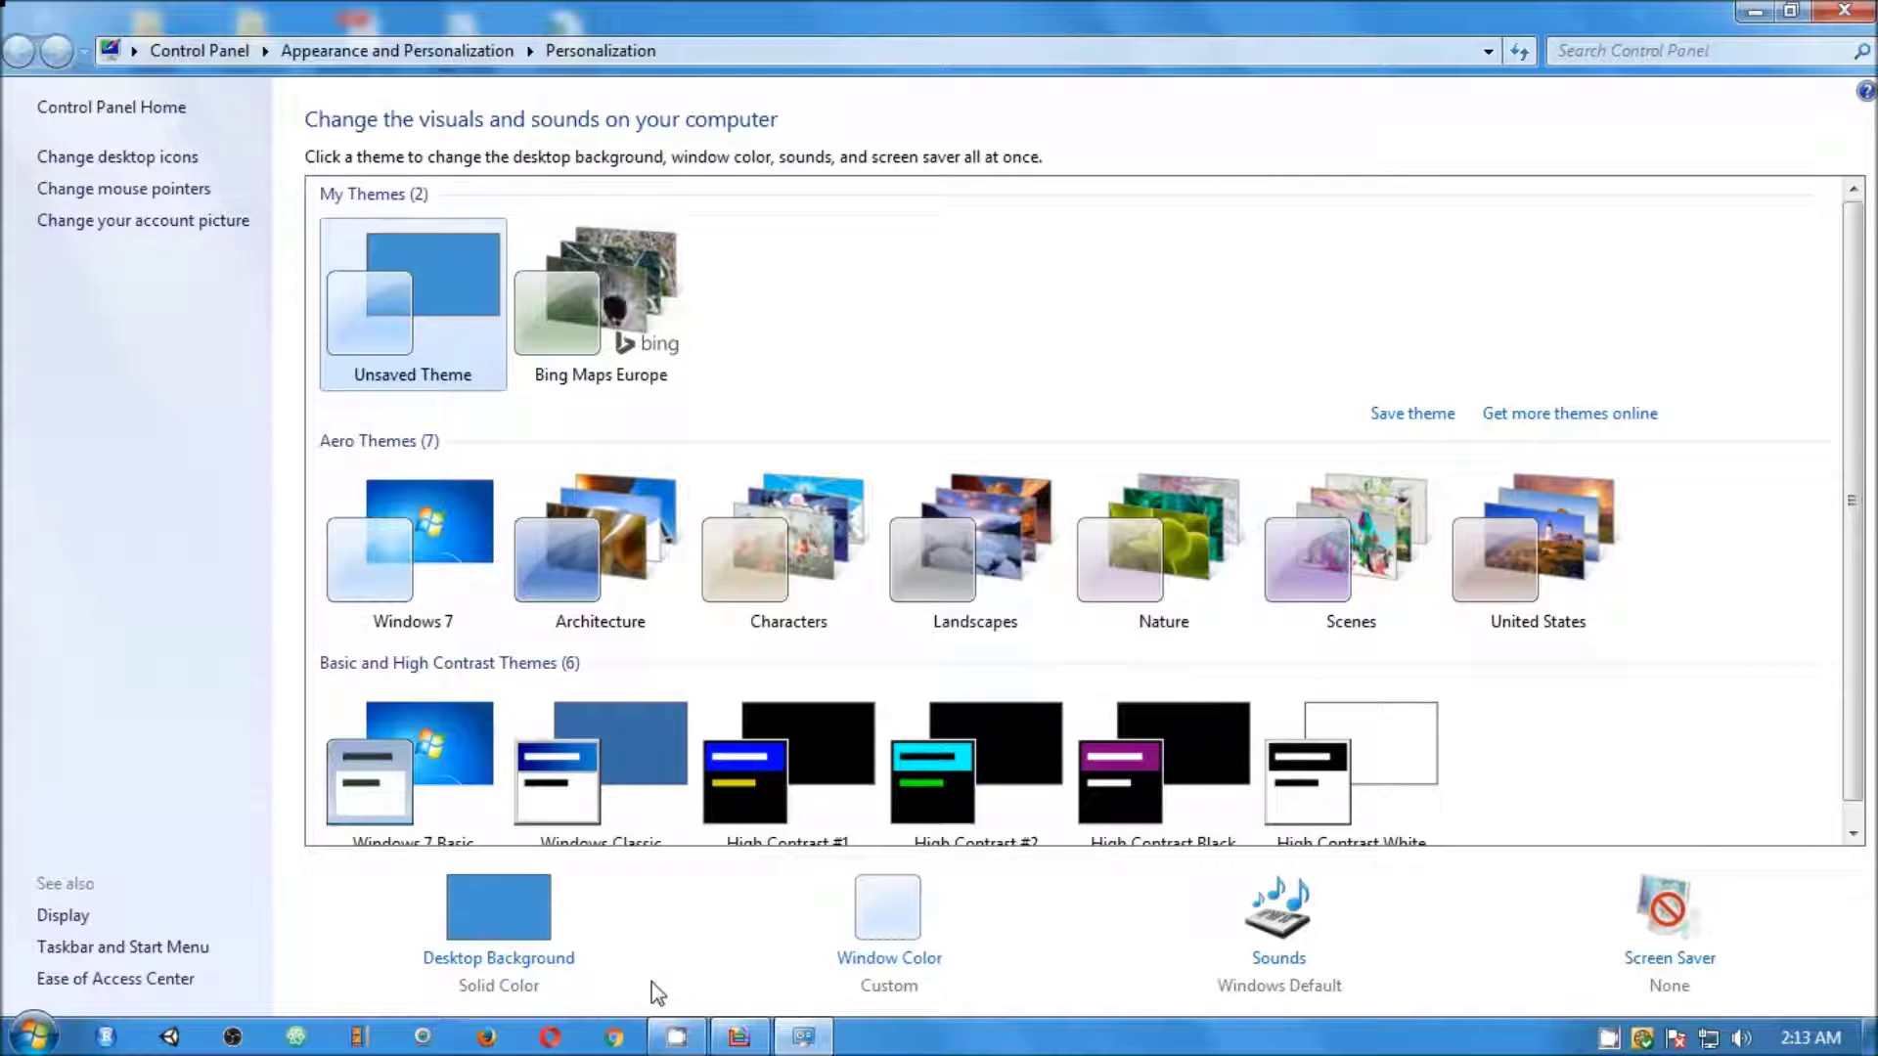
click(559, 966)
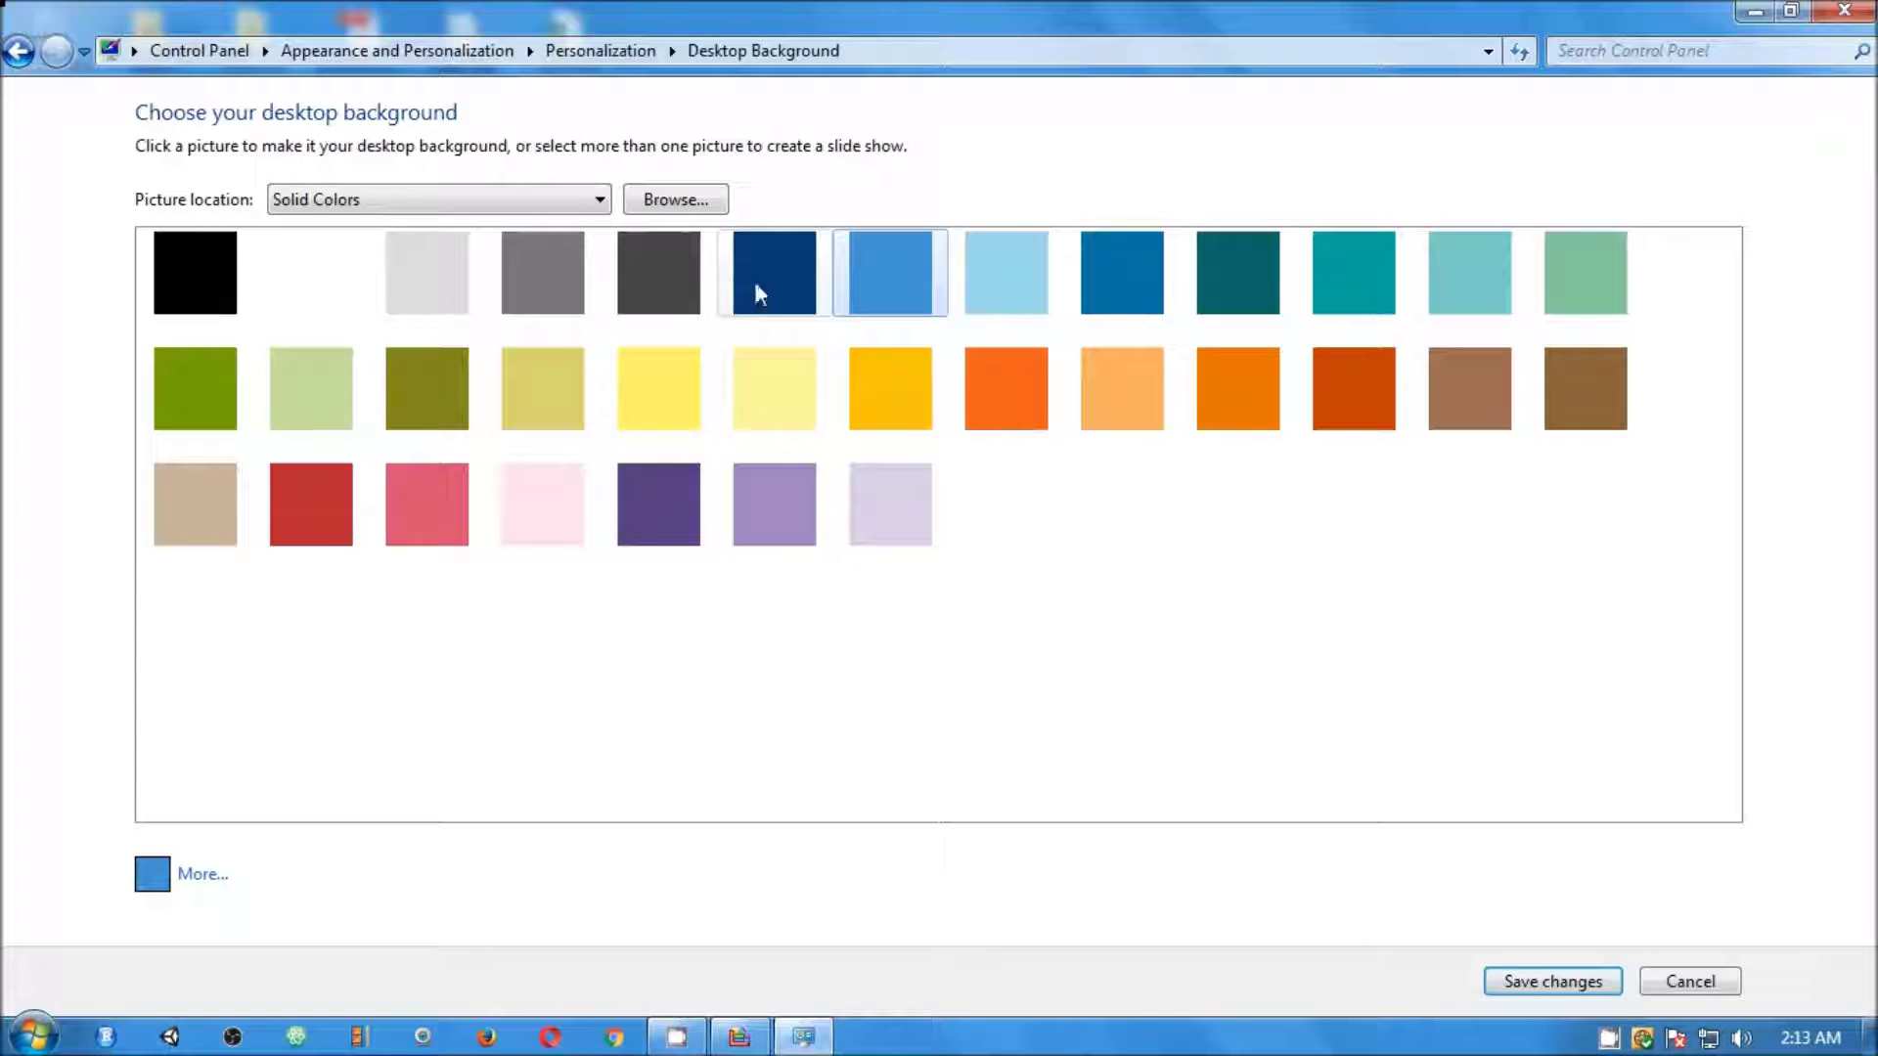
click(1242, 254)
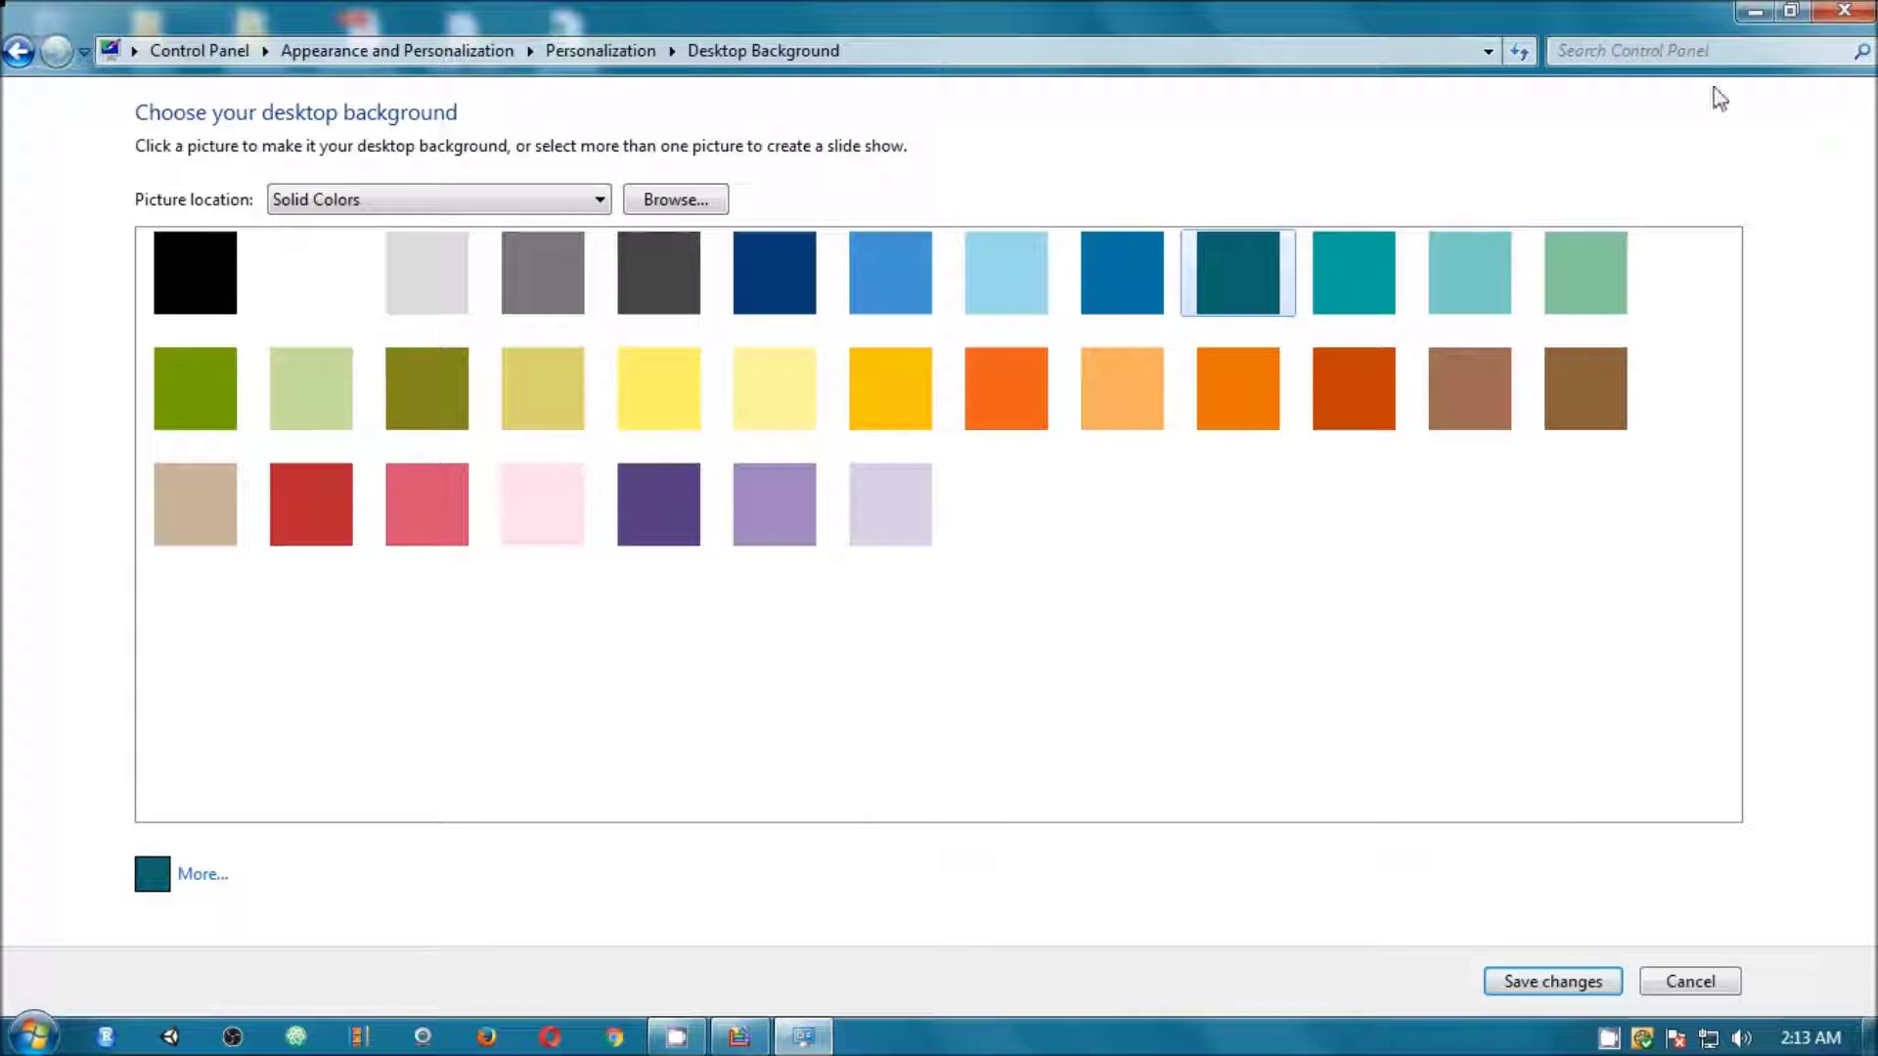
click(1515, 982)
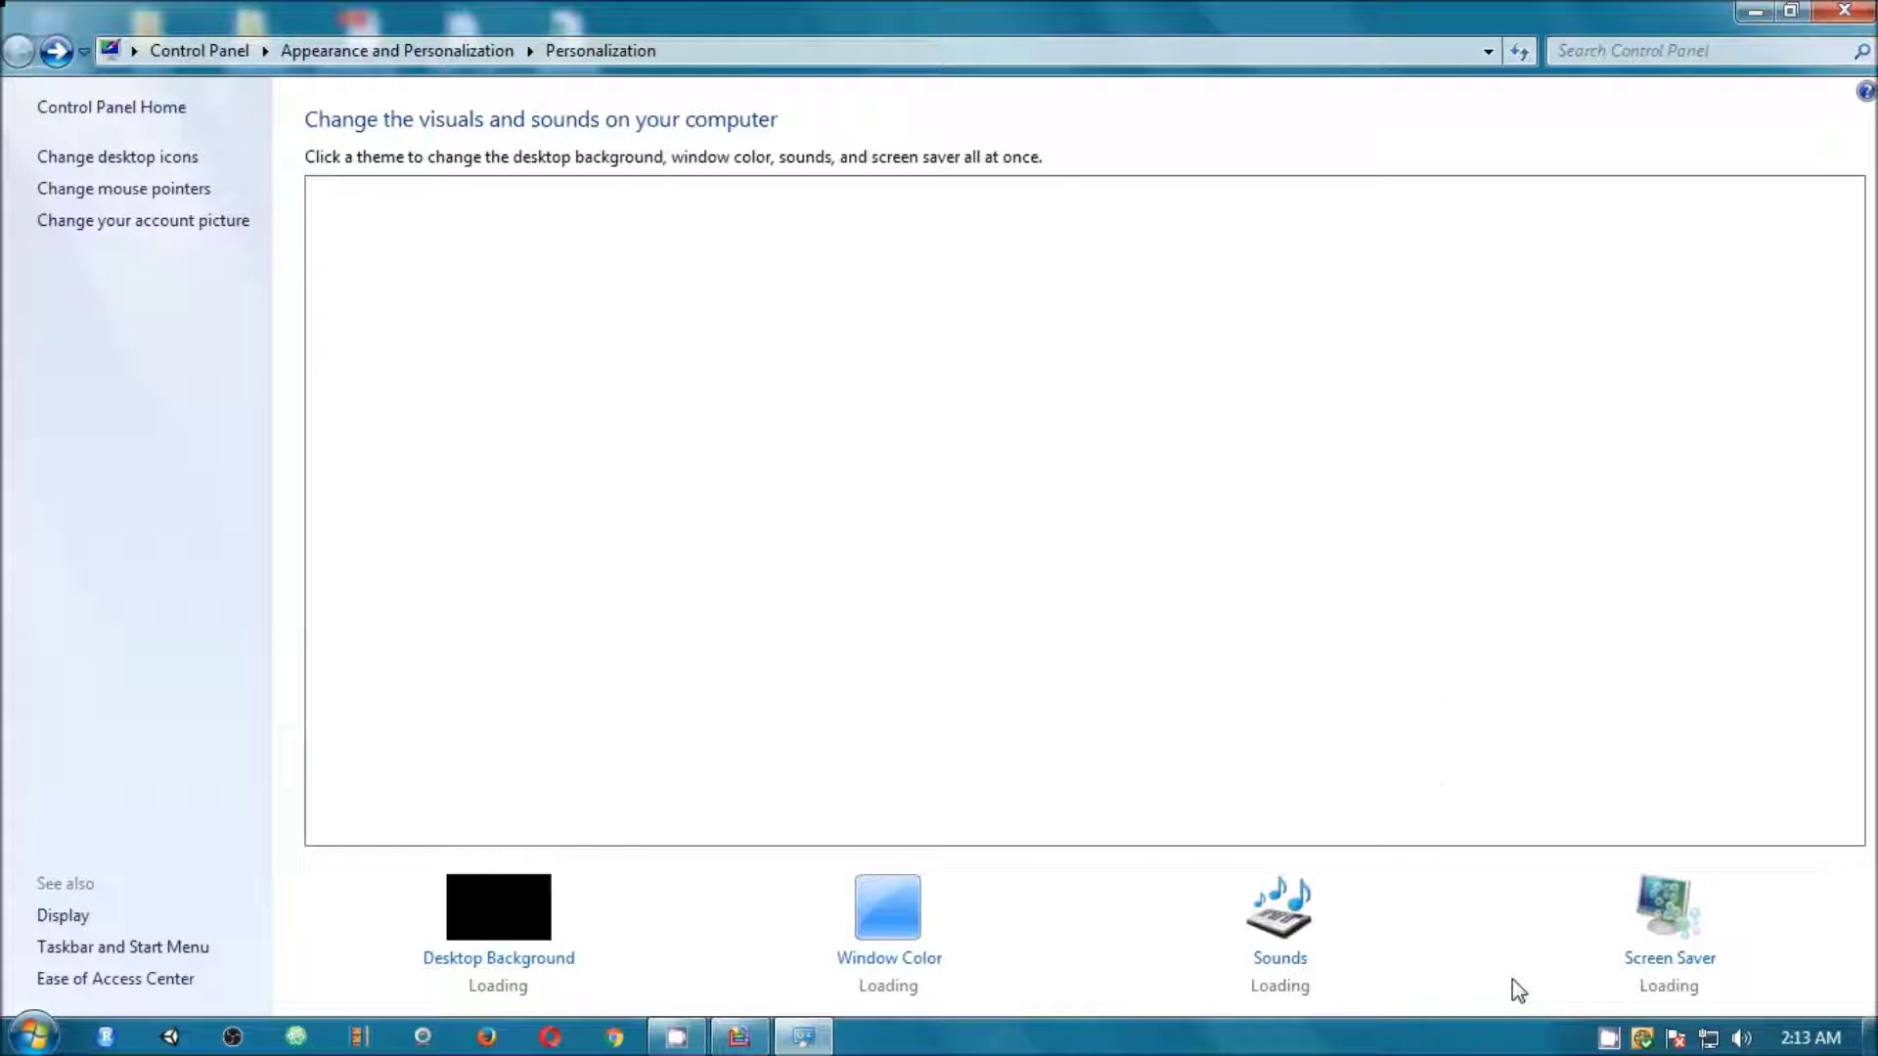
click(1861, 13)
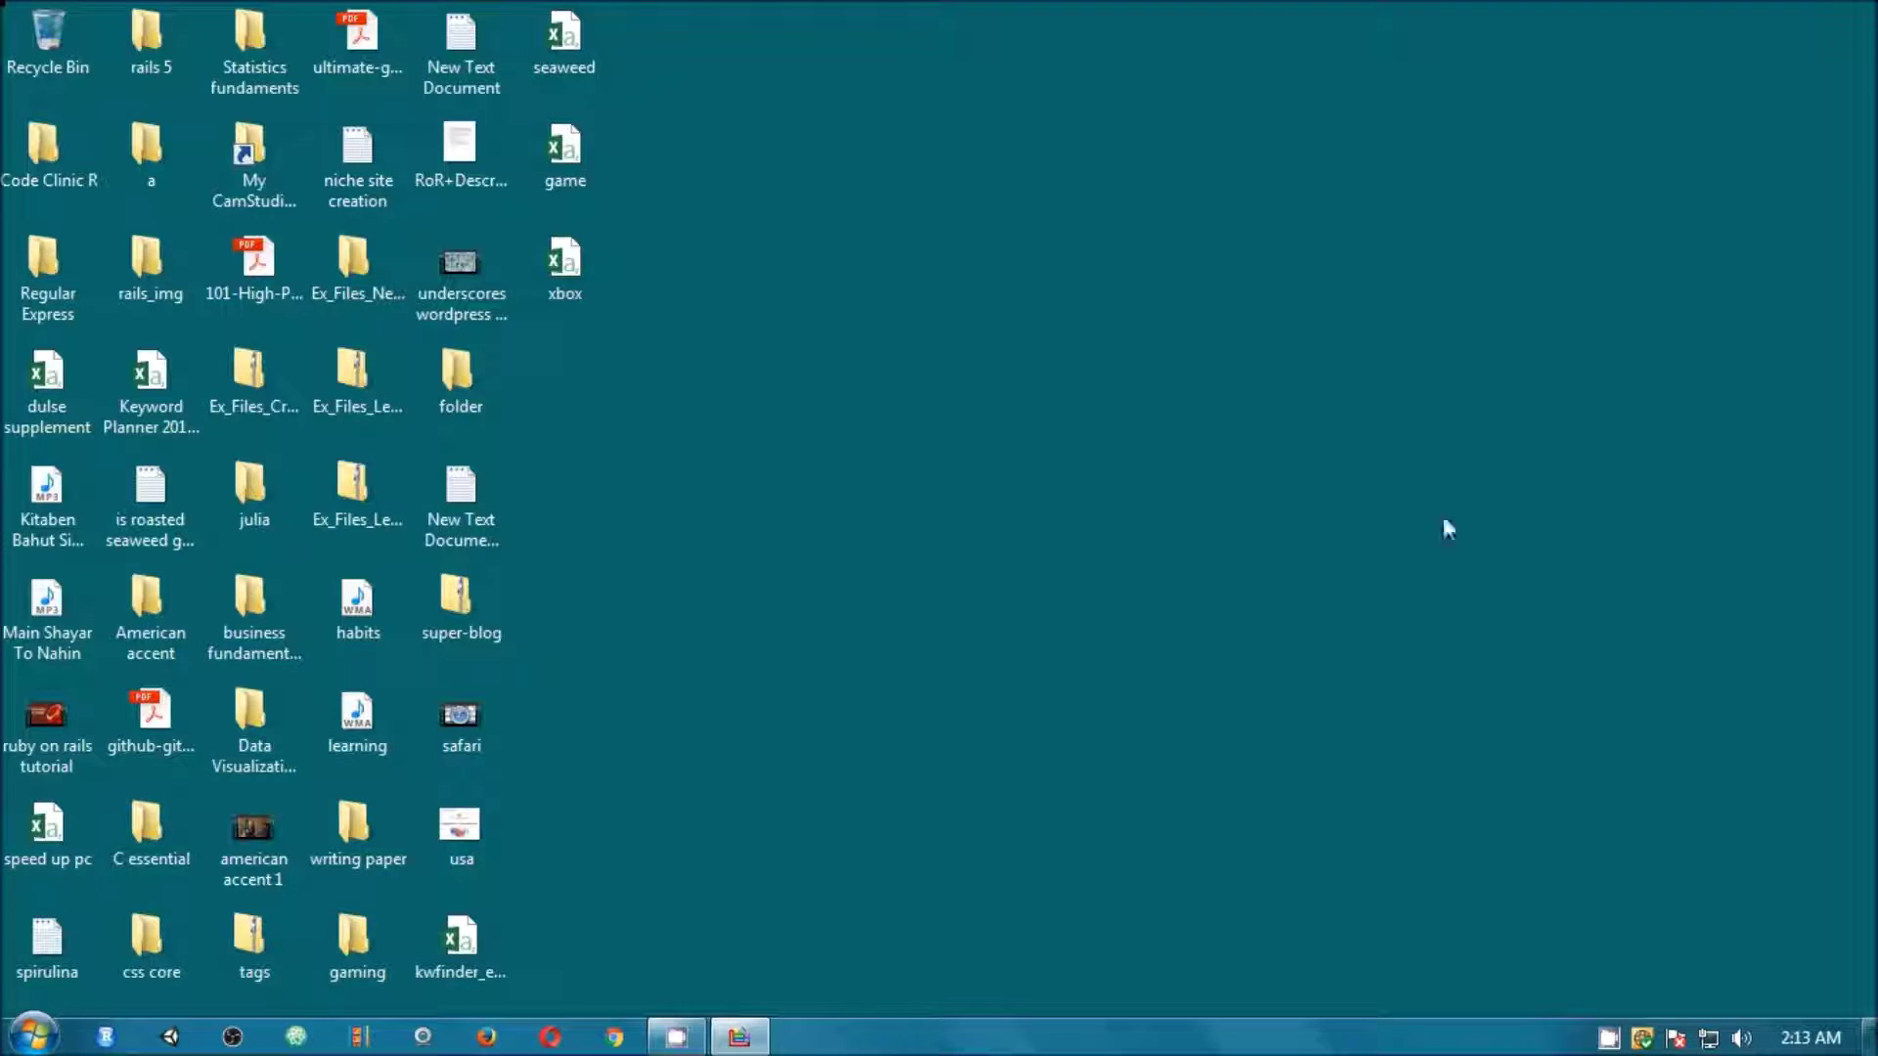